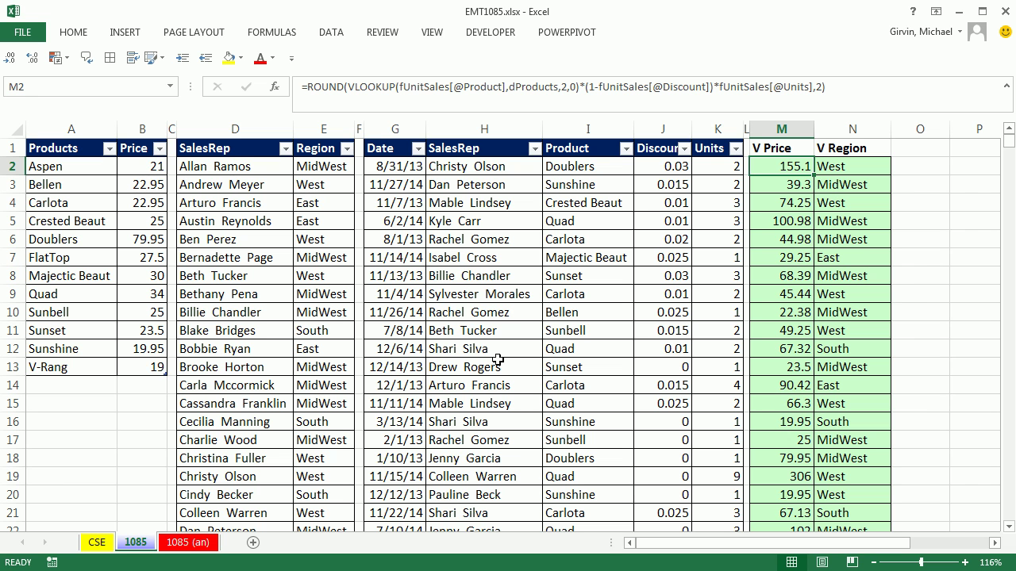
# Look over the CSE sheet and the Date-to-Units sales table on the 1085 sheet.
pyautogui.click(96, 544)
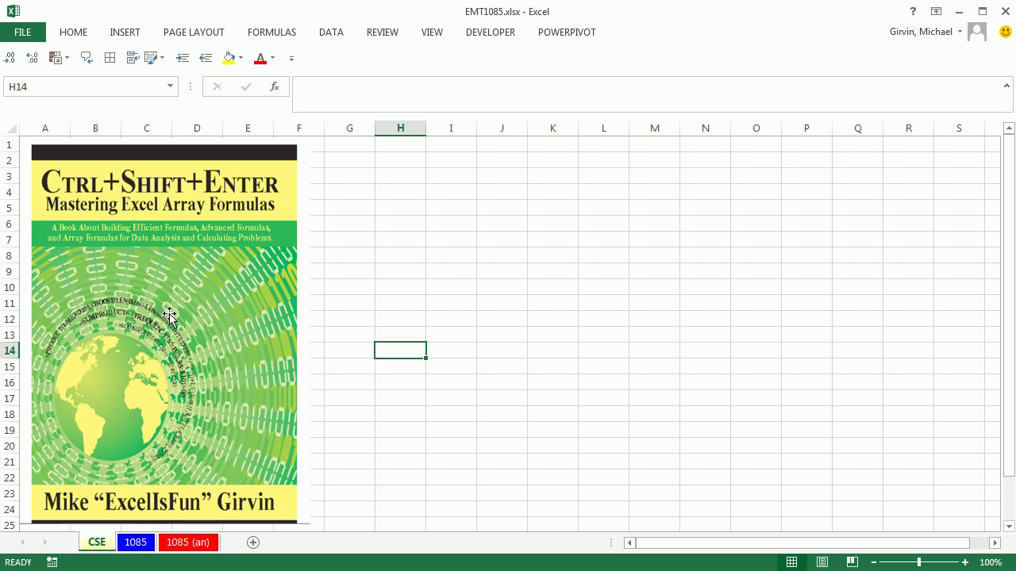
pyautogui.click(139, 545)
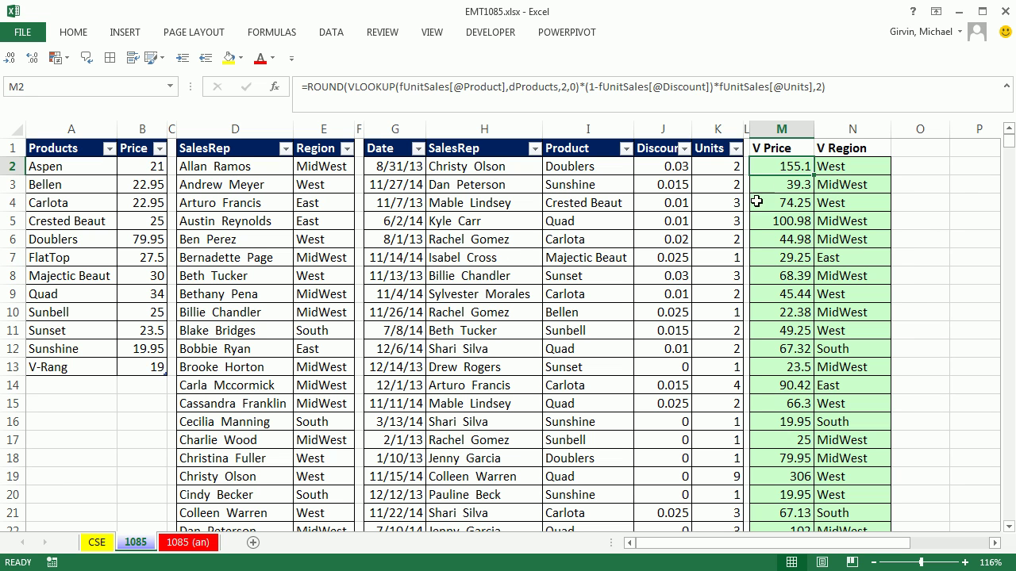
pyautogui.click(103, 547)
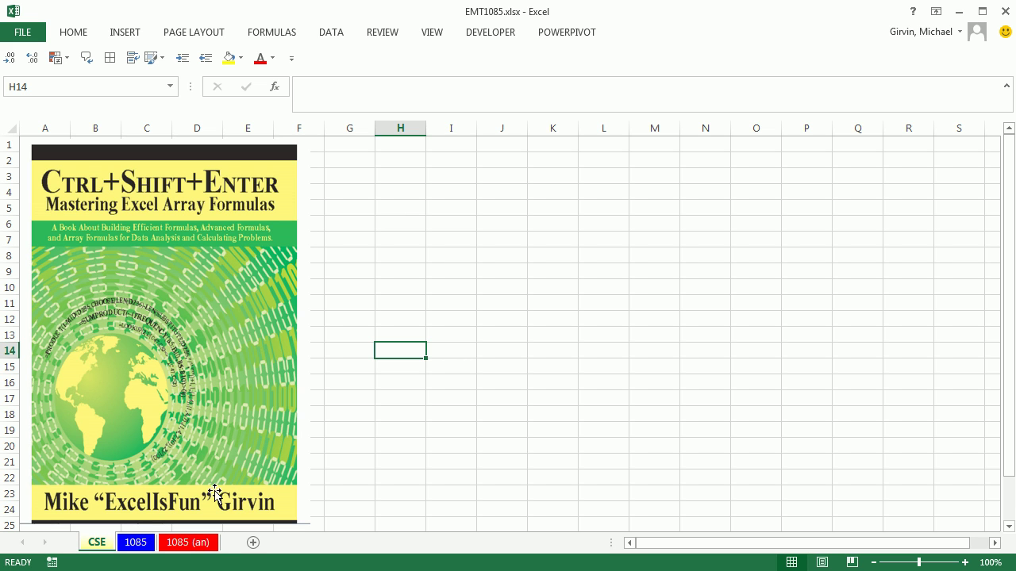
pyautogui.click(134, 546)
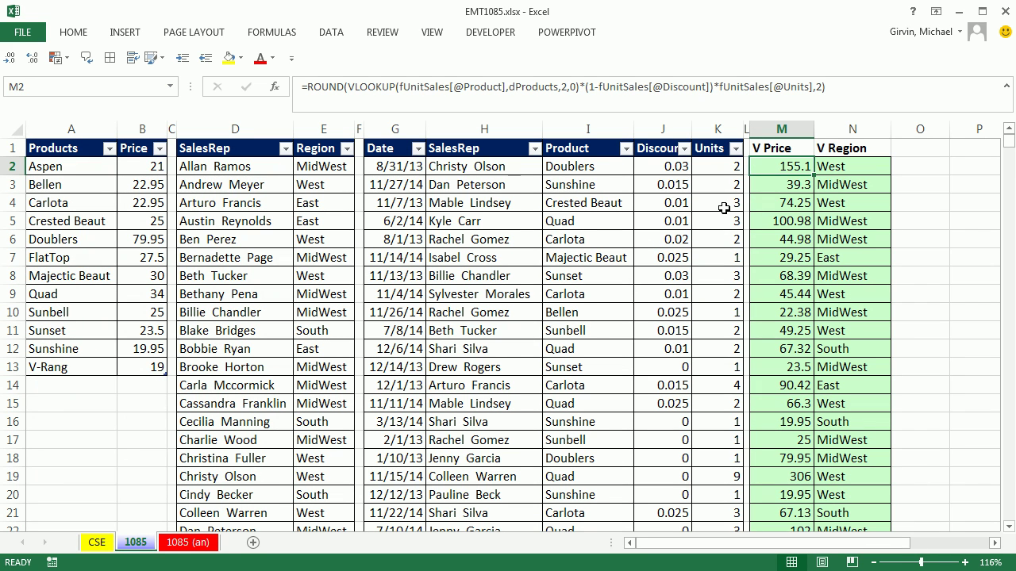
pyautogui.moveTo(382, 151); pyautogui.dragTo(701, 476)
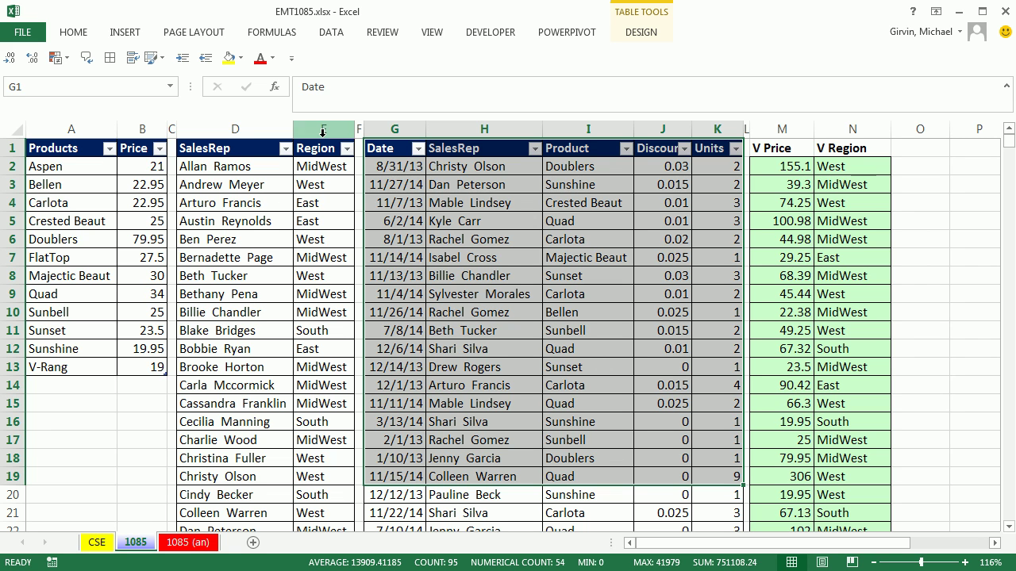
# Examine the V Price formula in M2, including its VLOOKUP arguments and the discount and units factors inside ROUND.
pyautogui.doubleClick(790, 170)
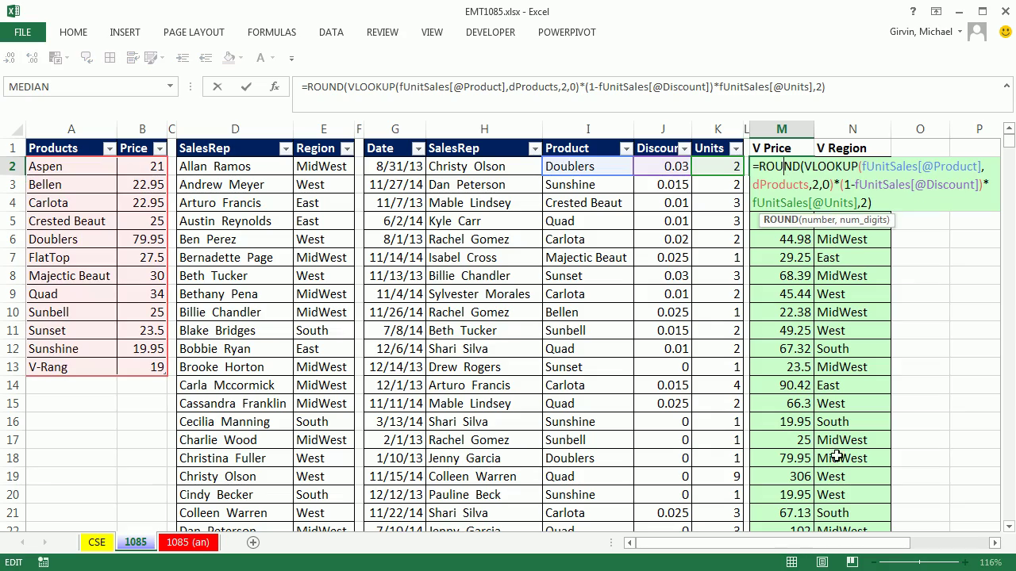
pyautogui.click(995, 544)
pyautogui.click(995, 544)
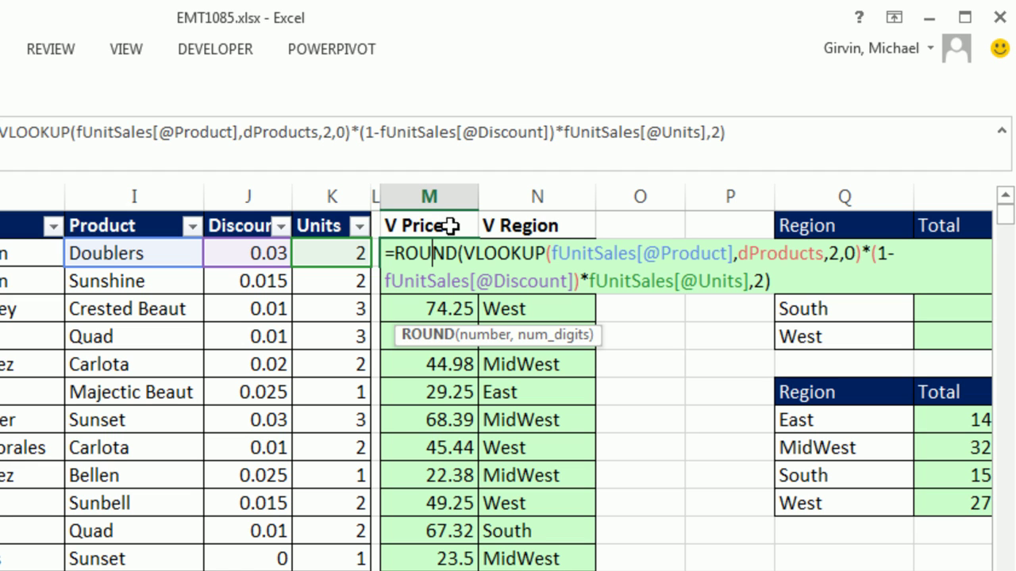
pyautogui.click(558, 254)
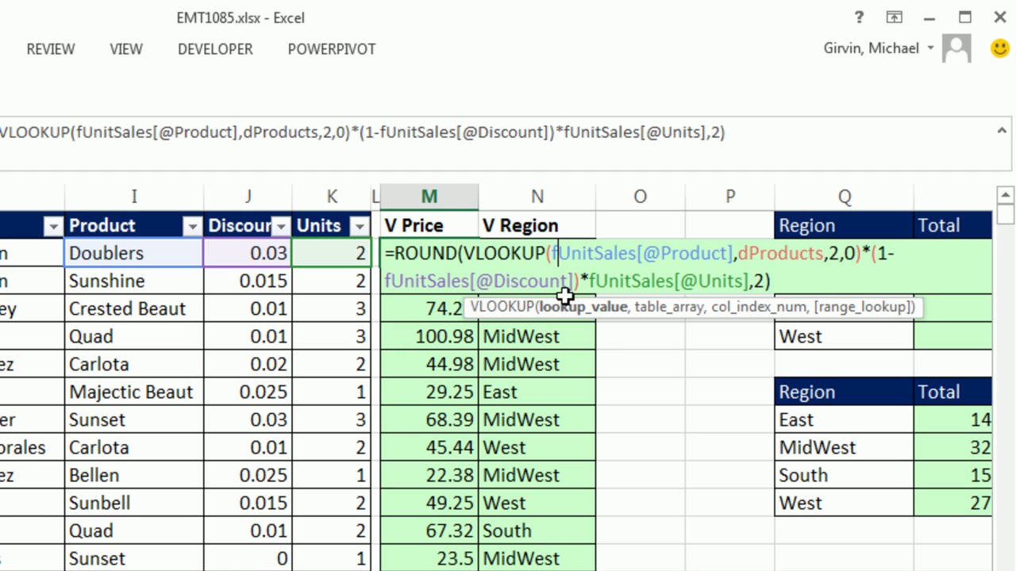
pyautogui.click(561, 309)
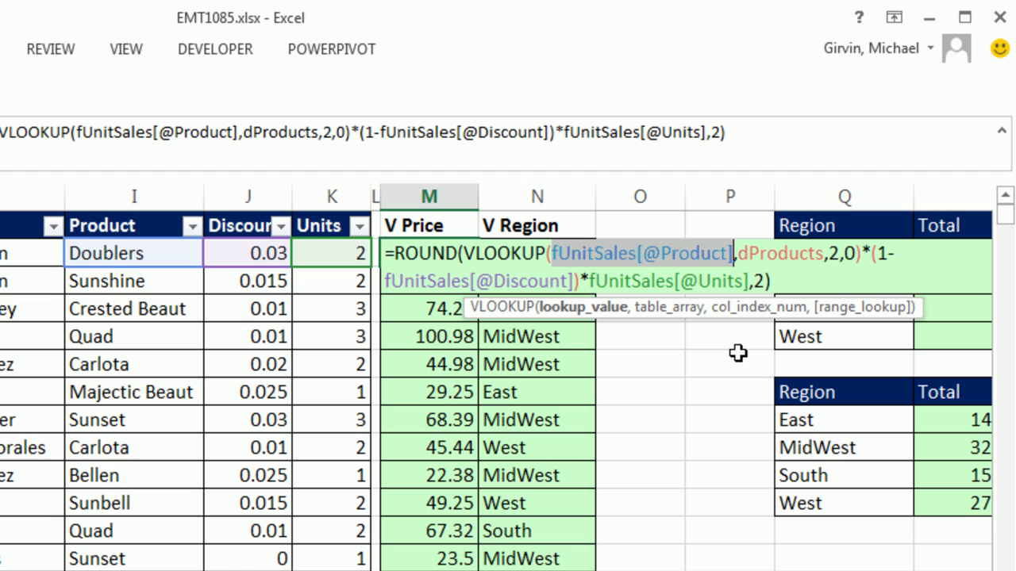
pyautogui.click(772, 252)
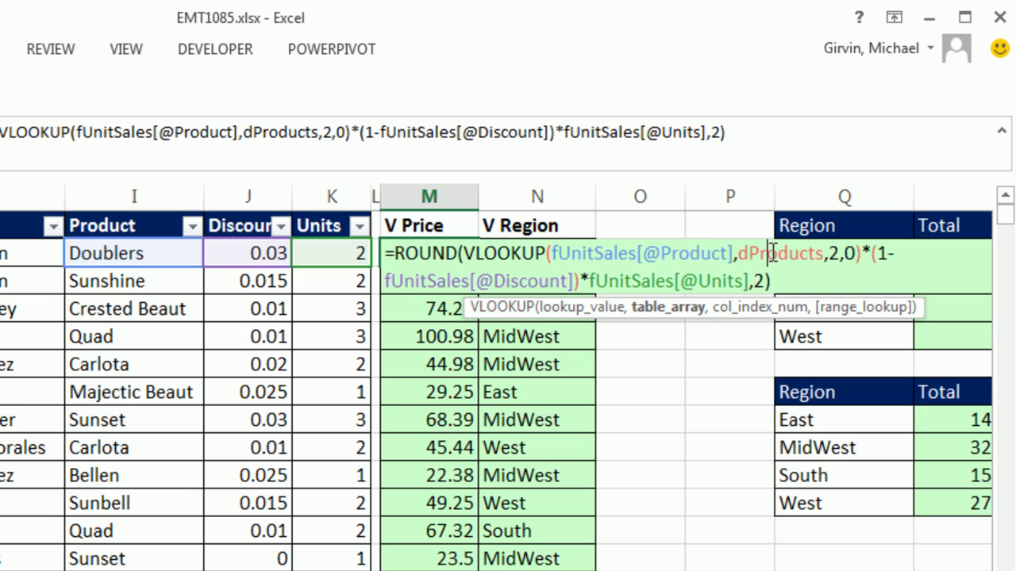
pyautogui.click(671, 307)
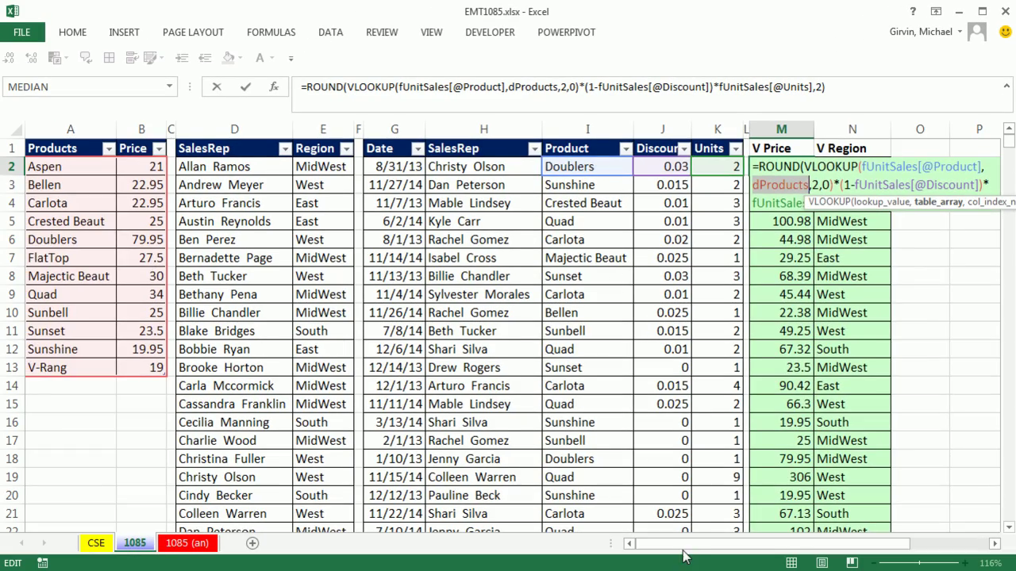
pyautogui.moveTo(684, 552); pyautogui.dragTo(760, 551)
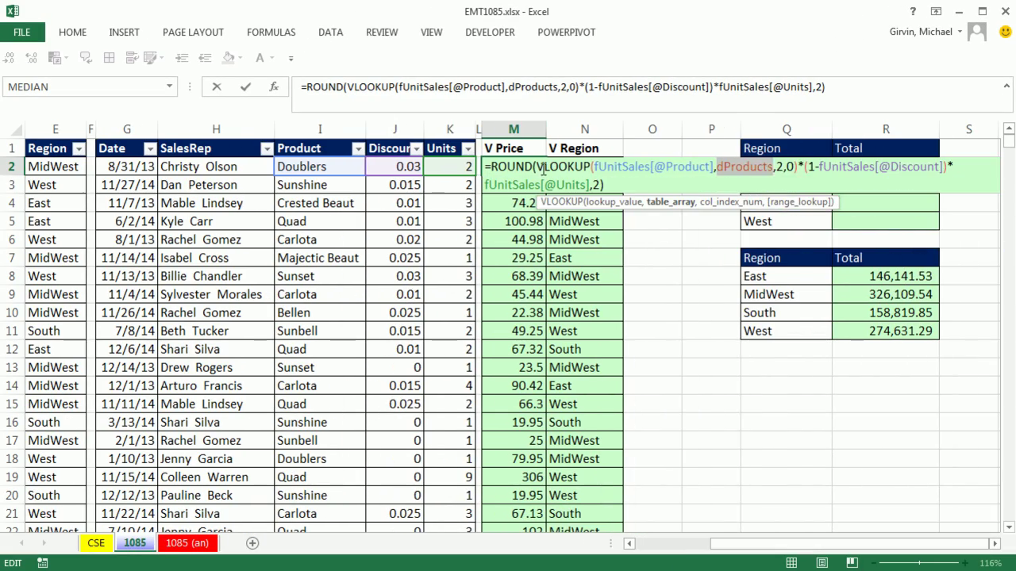
pyautogui.moveTo(537, 166); pyautogui.dragTo(802, 166)
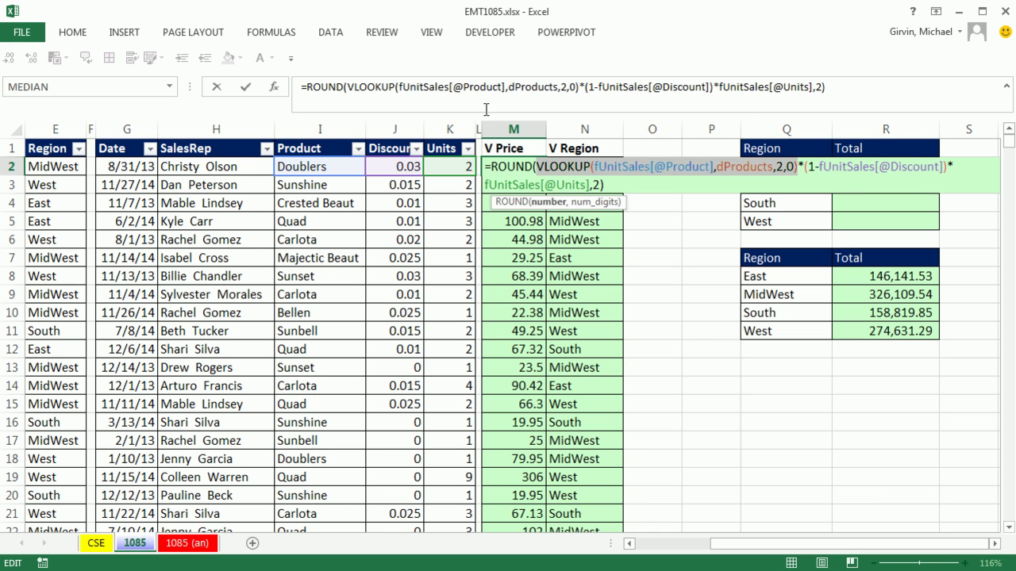
pyautogui.click(540, 186)
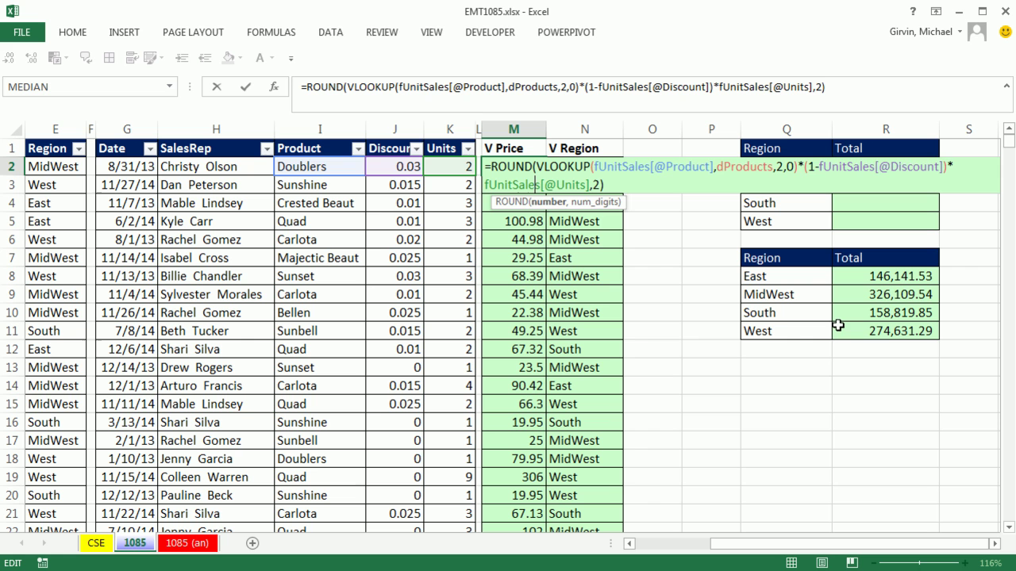
pyautogui.hotkey('ctrl', 'Return')
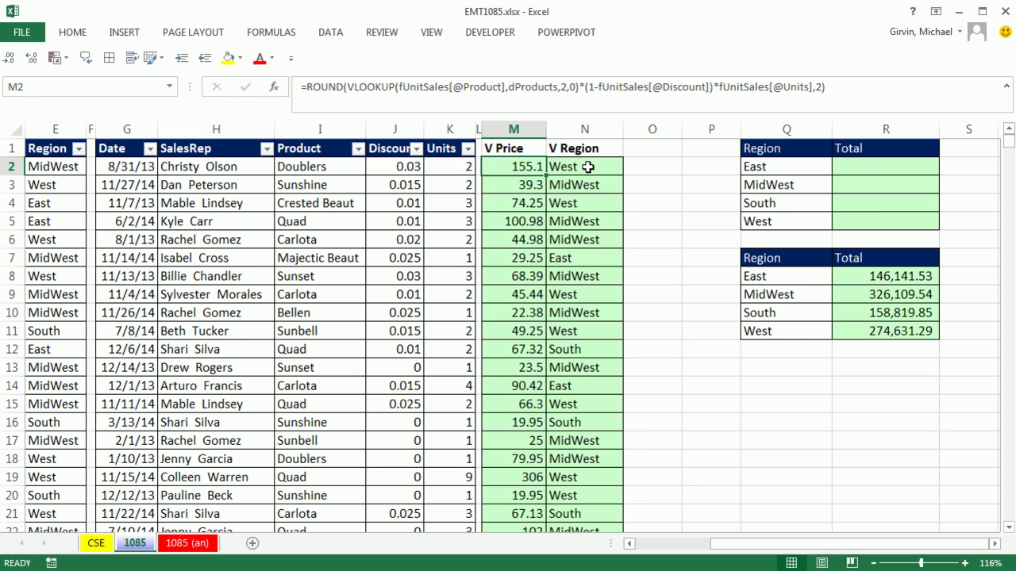
# Inspect the V Region lookup formula in N2 and leave it as it is.
pyautogui.doubleClick(587, 166)
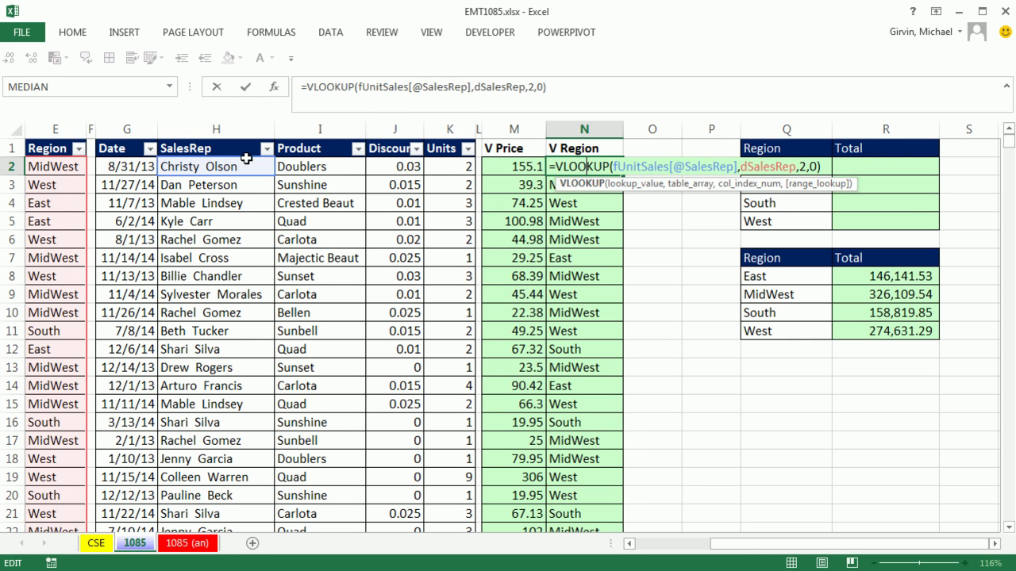
pyautogui.moveTo(749, 547)
pyautogui.mouseDown()
pyautogui.moveTo(695, 547)
pyautogui.moveTo(768, 550)
pyautogui.mouseUp()
pyautogui.hotkey('ctrl', 'Return')
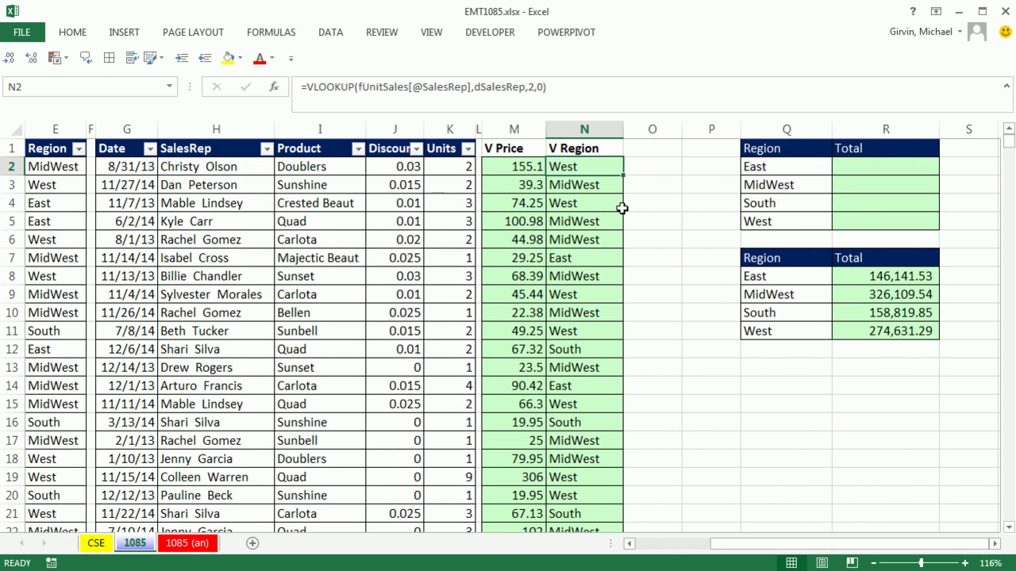
# Inspect the SUMIF formula for the East total in R8, including its range, criteria and sum range.
pyautogui.click(995, 544)
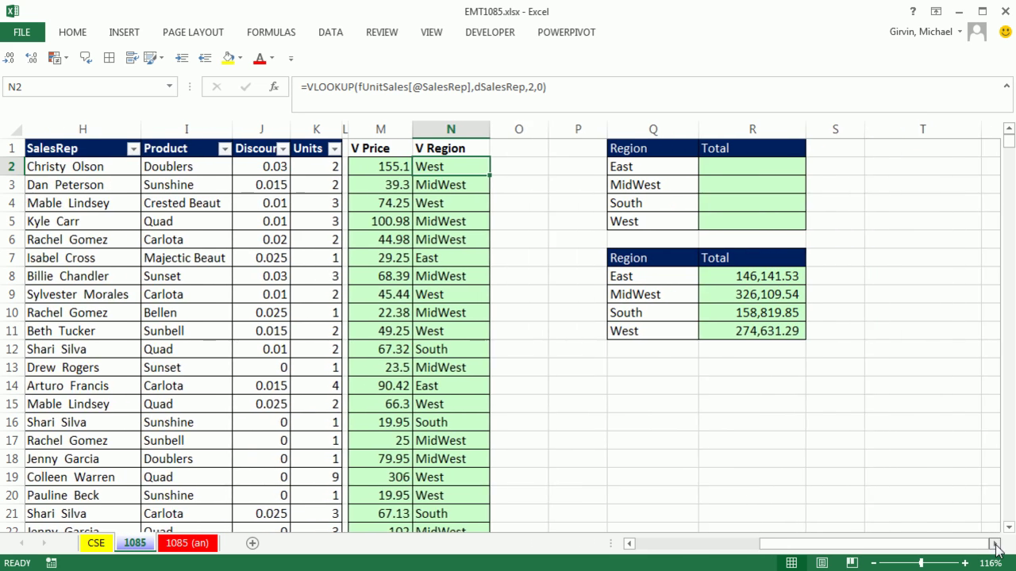
pyautogui.click(540, 278)
pyautogui.press('F2')
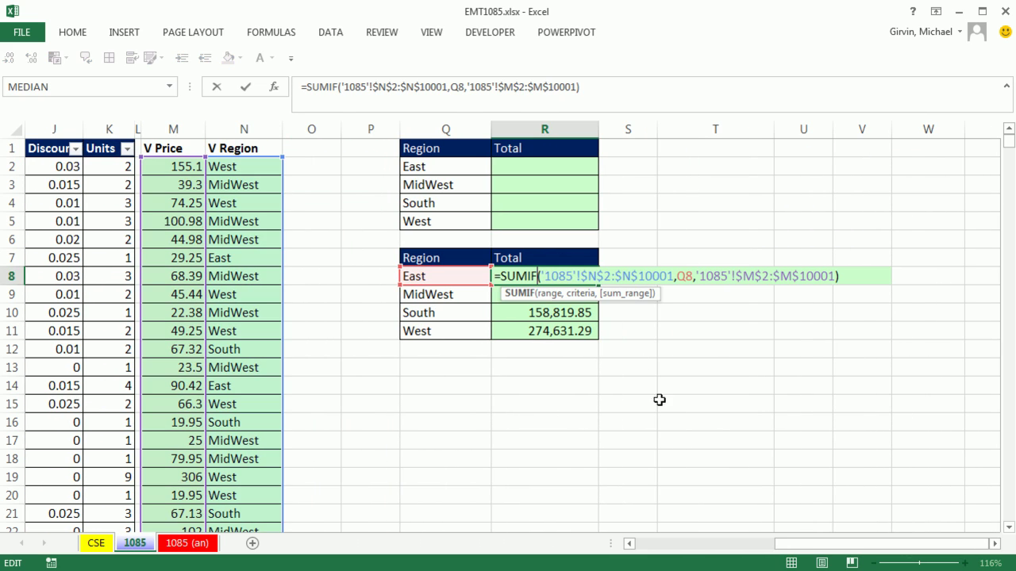
pyautogui.click(702, 279)
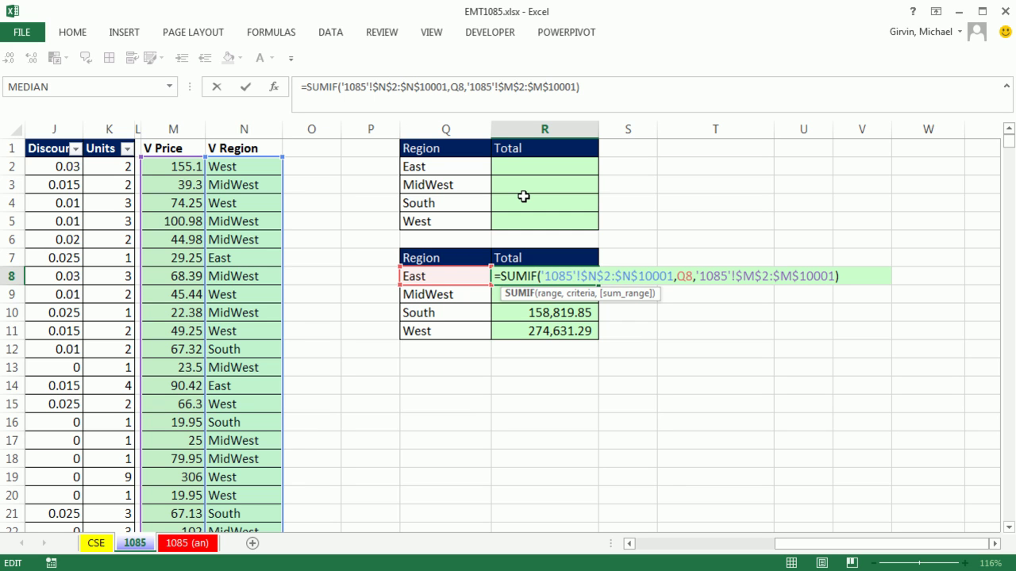
pyautogui.hotkey('ctrl', 'Return')
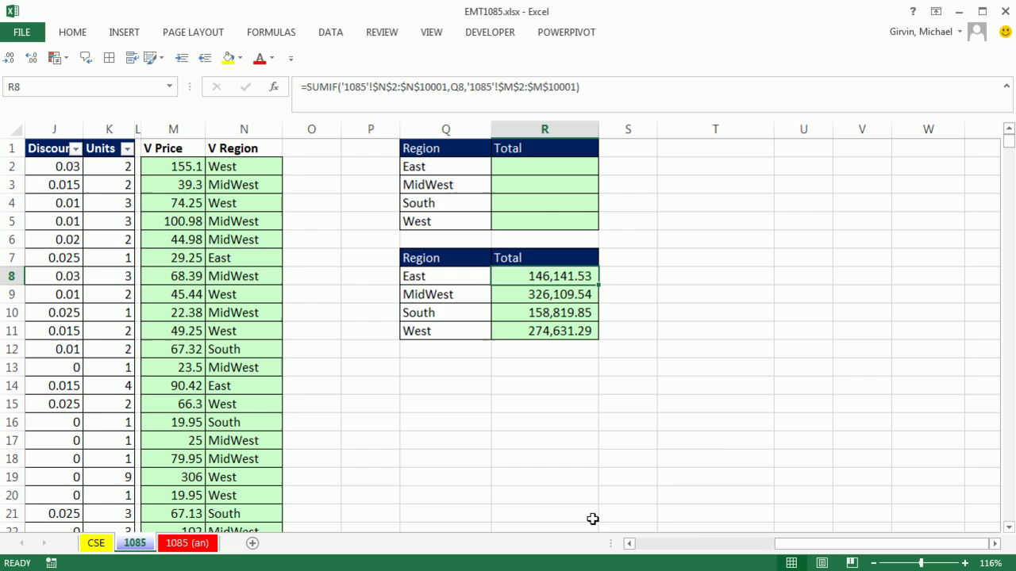
pyautogui.moveTo(782, 545); pyautogui.dragTo(741, 548)
pyautogui.click(996, 546)
pyautogui.click(996, 546)
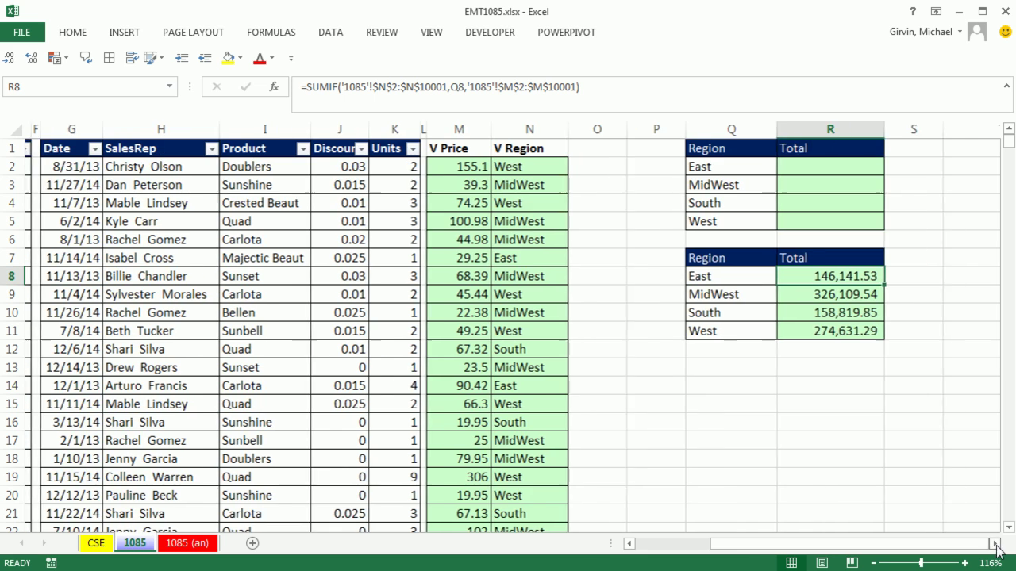
pyautogui.click(995, 546)
pyautogui.click(723, 168)
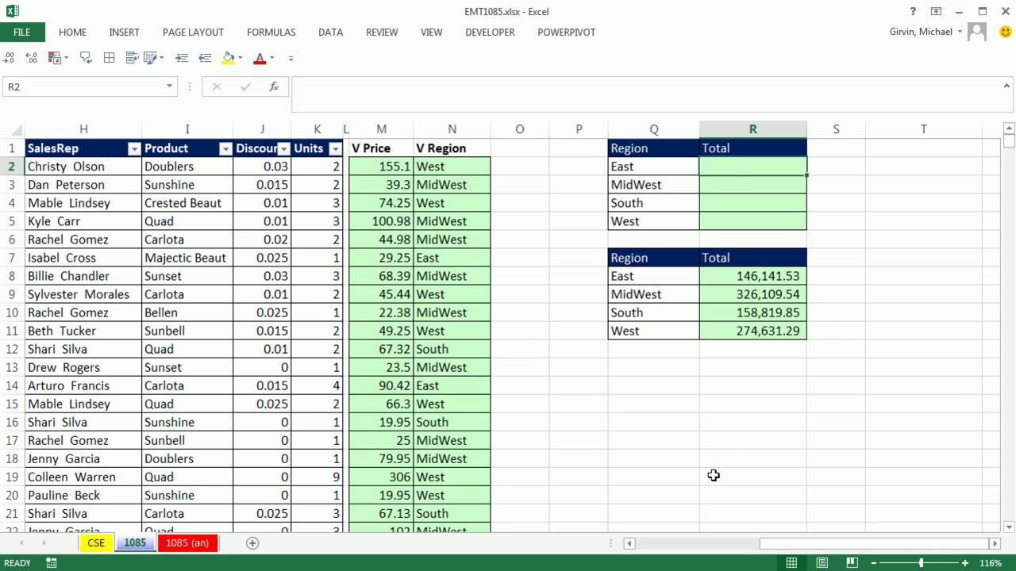
pyautogui.doubleClick(392, 167)
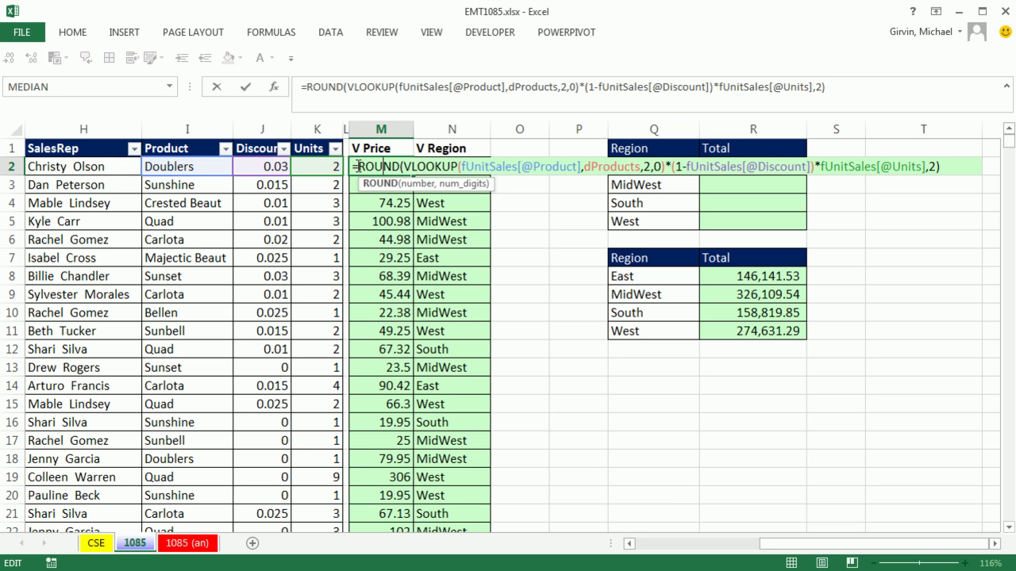
pyautogui.moveTo(357, 166); pyautogui.dragTo(403, 167)
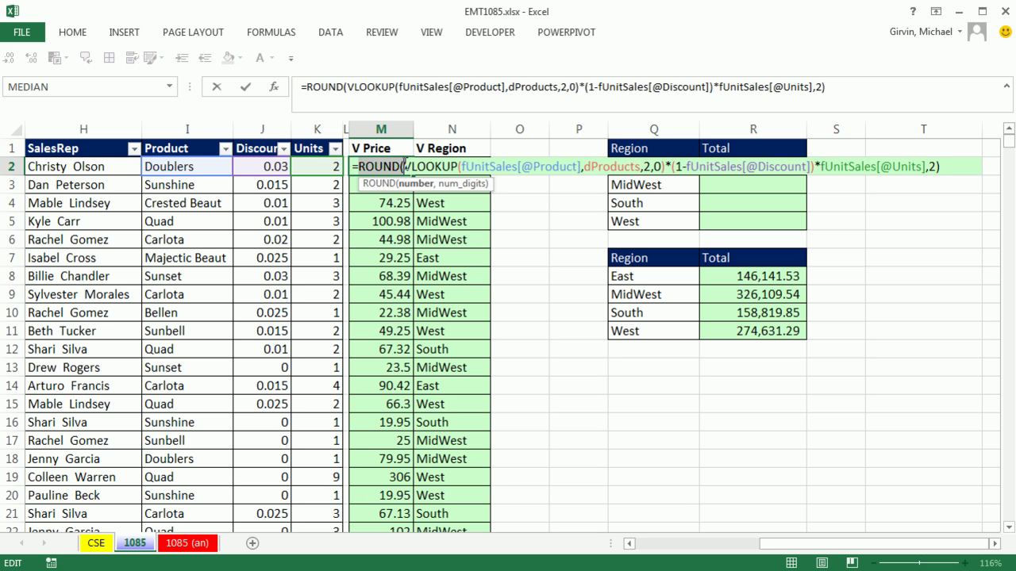
pyautogui.press('Delete')
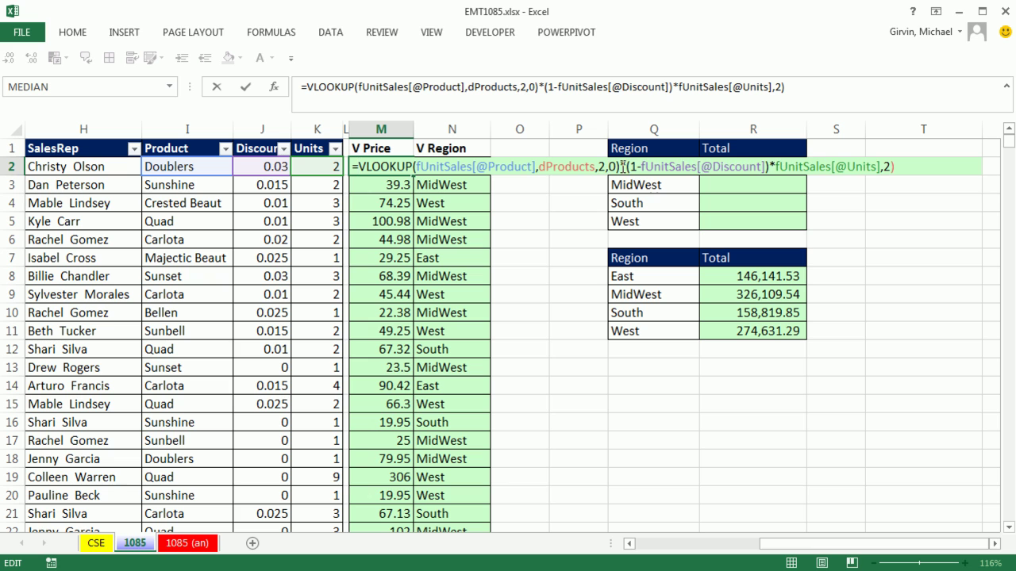
pyautogui.moveTo(622, 166); pyautogui.dragTo(956, 169)
pyautogui.press('Delete')
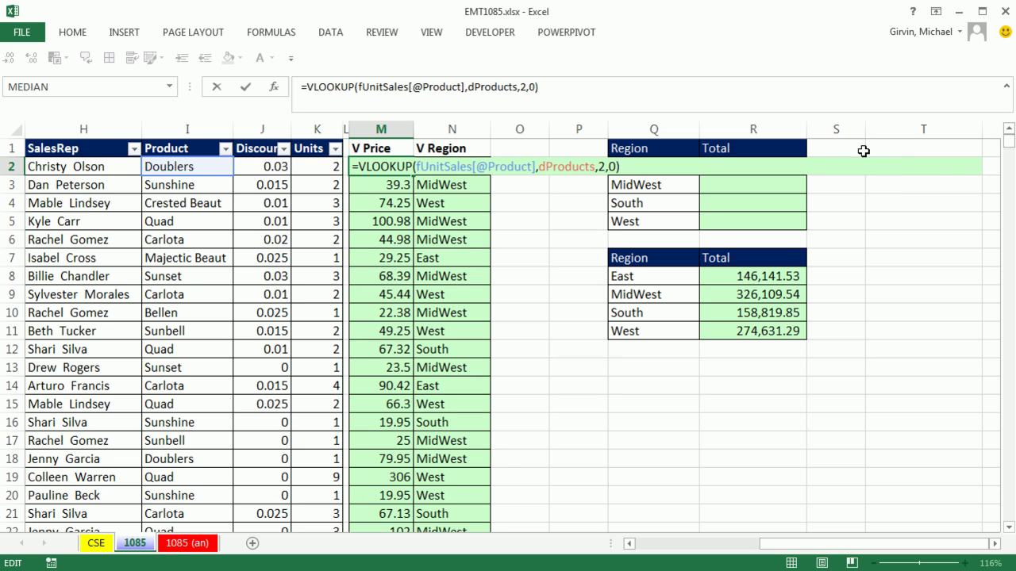
pyautogui.hotkey('ctrl', 'Return')
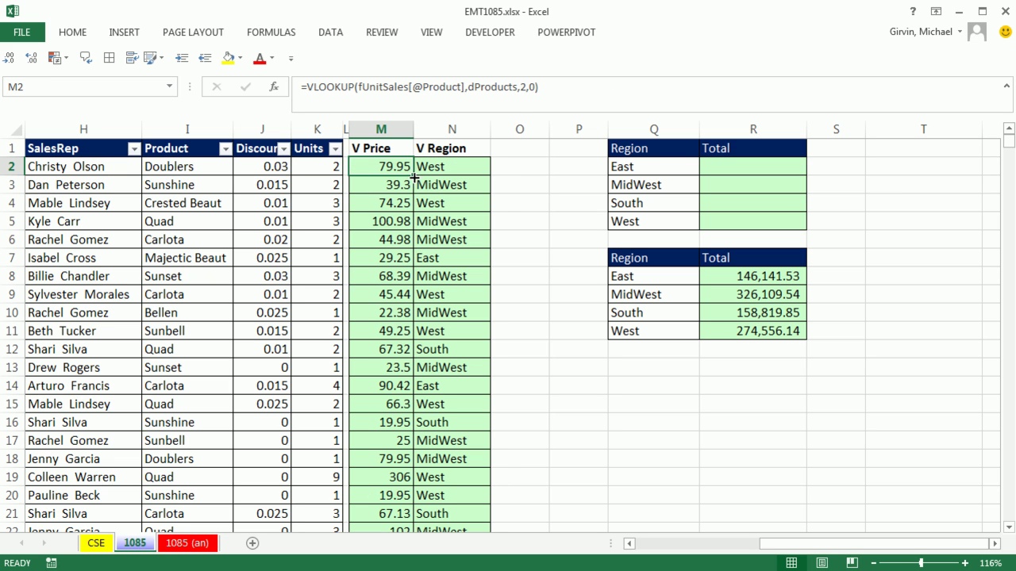
pyautogui.moveTo(412, 176); pyautogui.dragTo(414, 392)
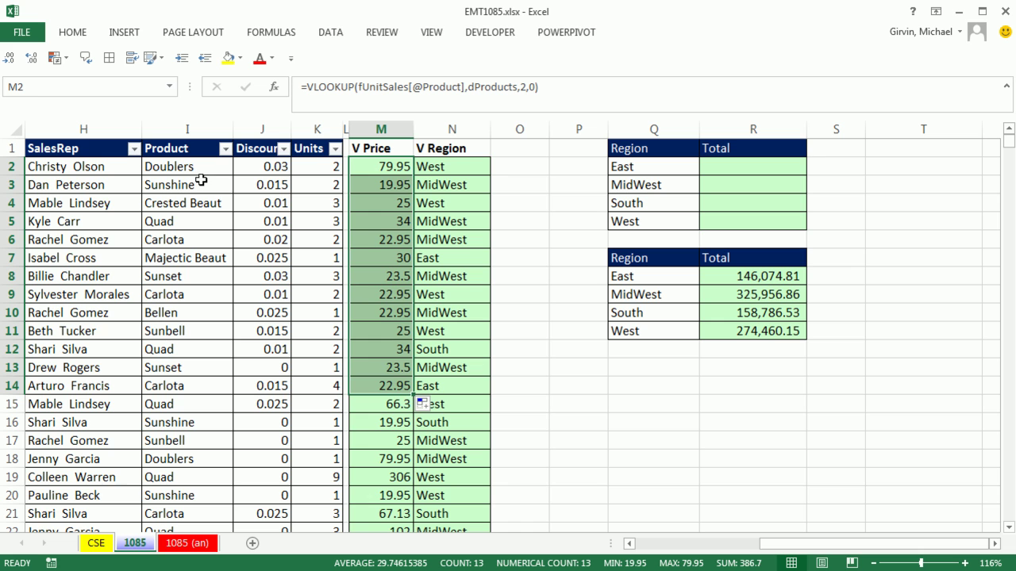
# Start a SUMIF formula in R2, the East total of the upper summary table, leaving its range and criteria arguments empty.
pyautogui.moveTo(785, 544); pyautogui.dragTo(660, 543)
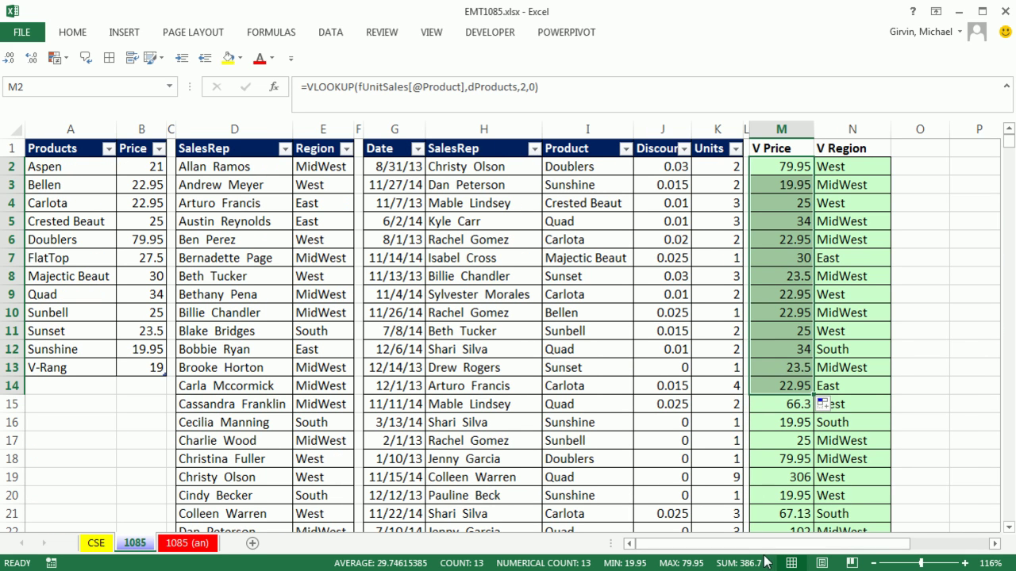
pyautogui.moveTo(749, 544); pyautogui.dragTo(823, 545)
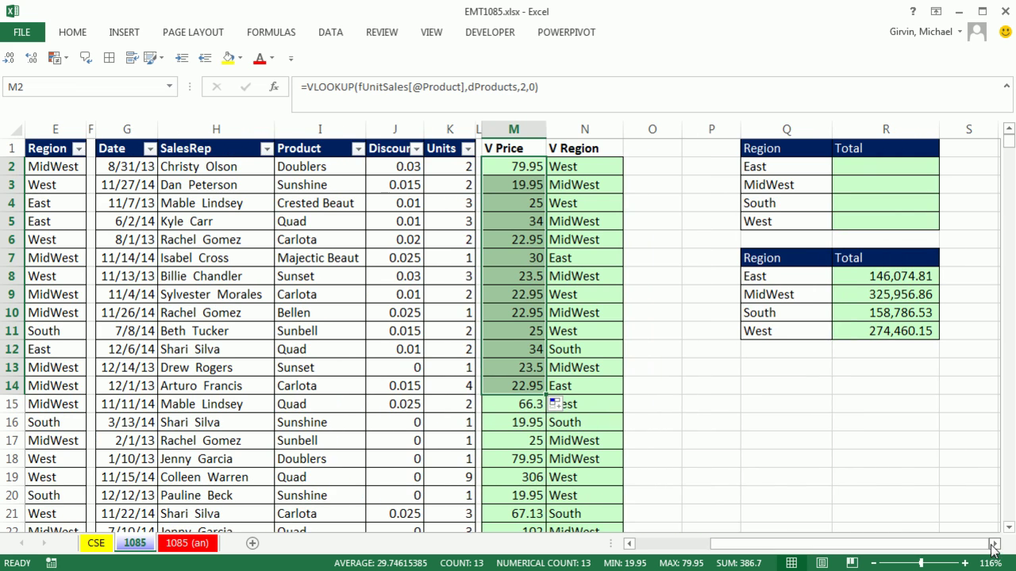
pyautogui.click(993, 545)
pyautogui.click(993, 544)
pyautogui.click(994, 544)
pyautogui.click(993, 545)
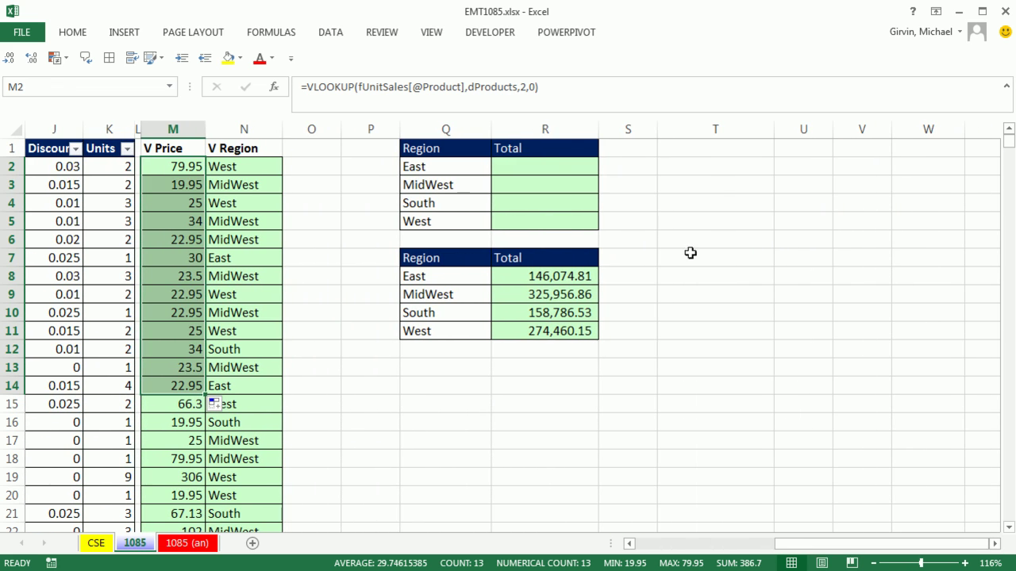
pyautogui.click(546, 167)
pyautogui.write('=')
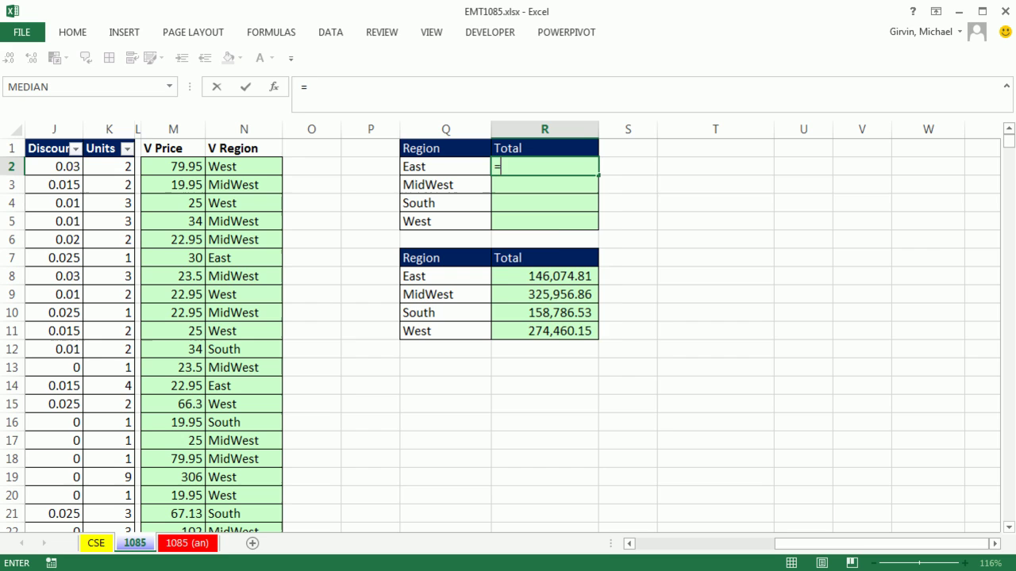
pyautogui.write('sumif')
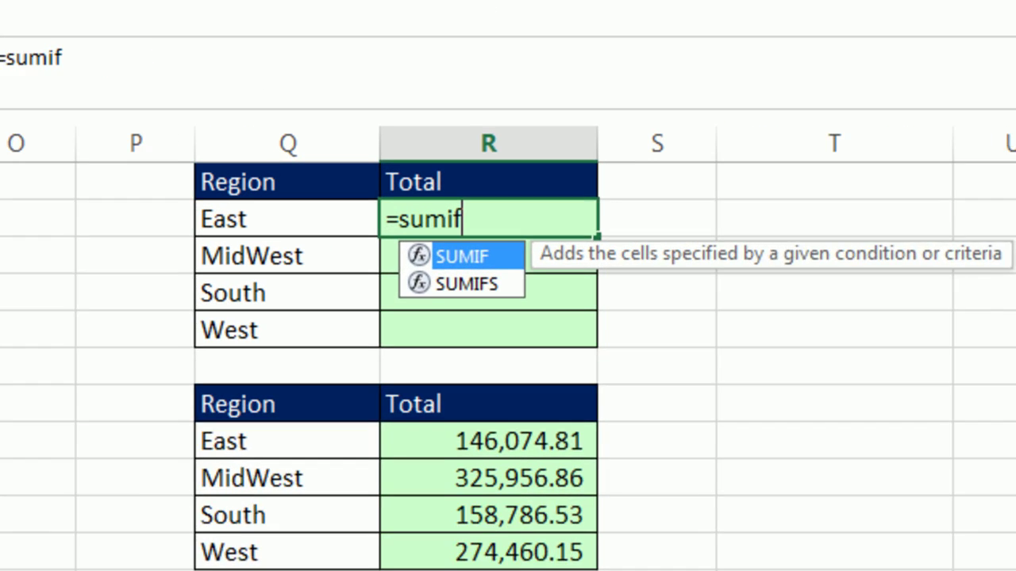
pyautogui.press('Tab')
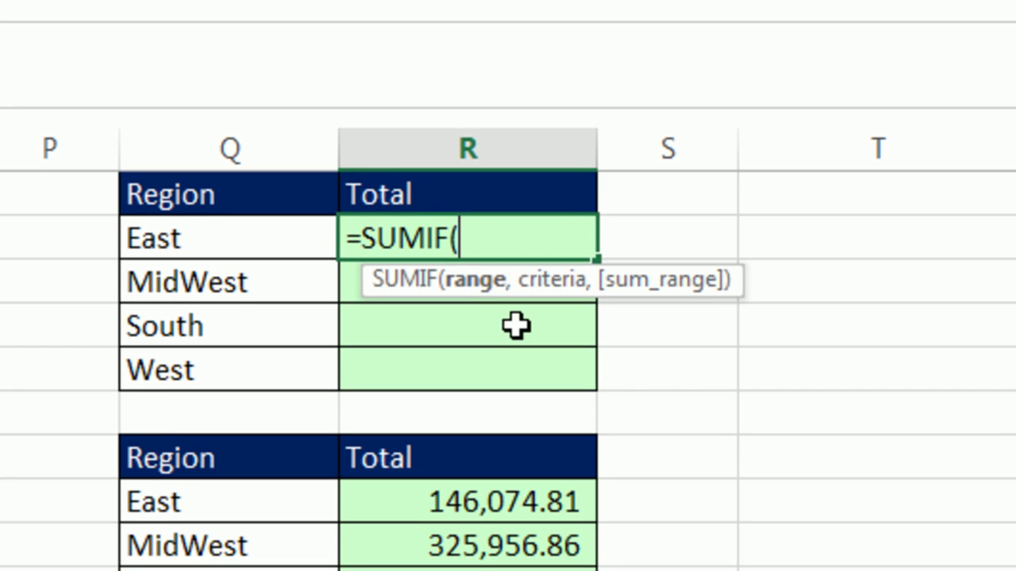
pyautogui.write(',')
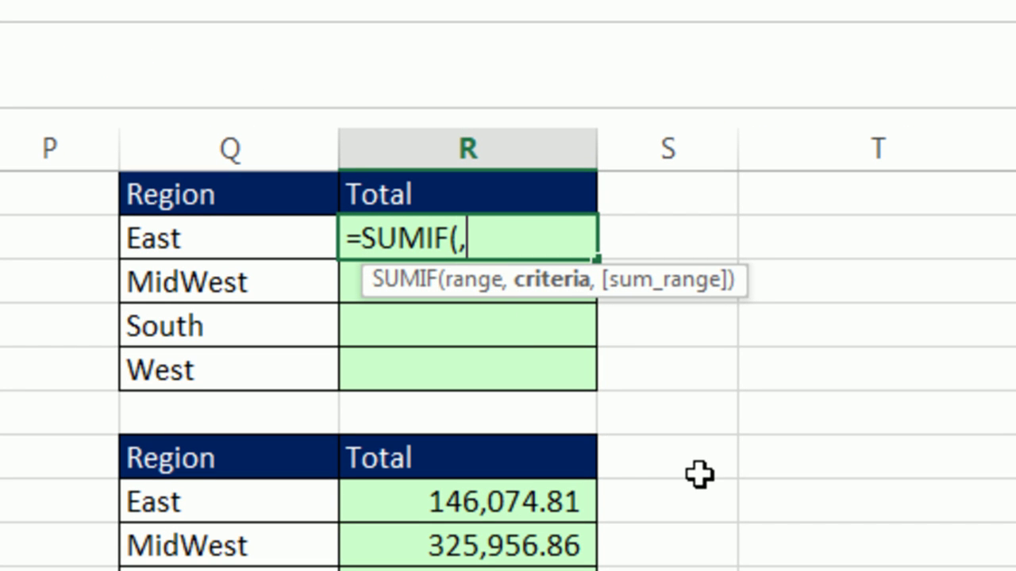
pyautogui.write(',')
# Examine the range, criteria and sum_range arguments of the SUMIF in R2 against the sales data columns.
pyautogui.click(464, 282)
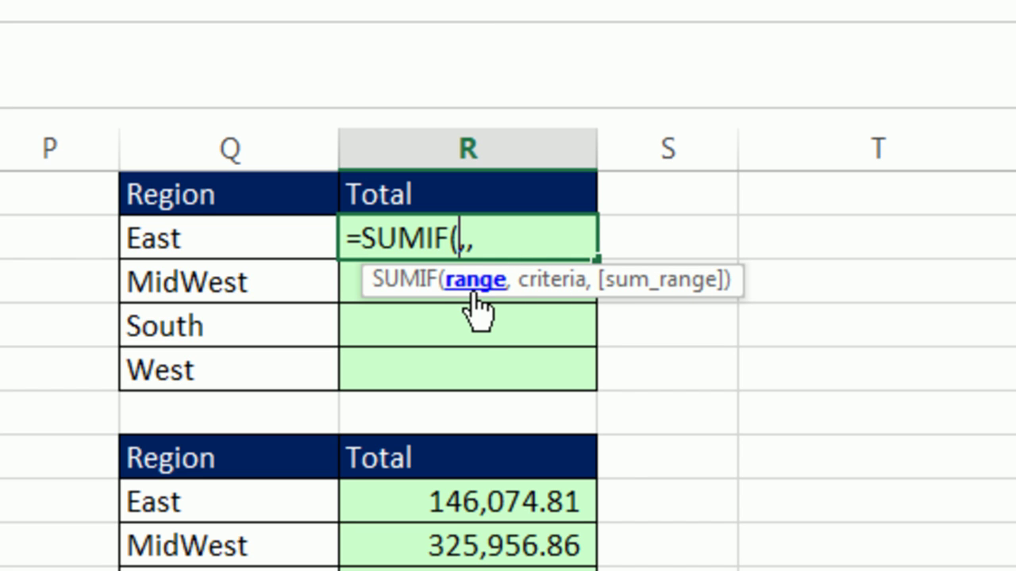
pyautogui.click(547, 281)
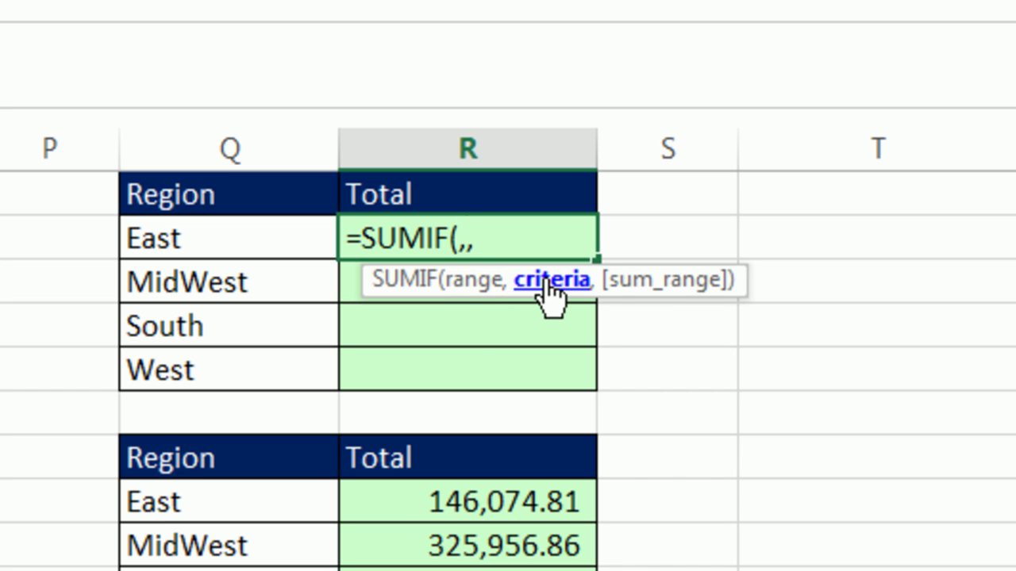
pyautogui.click(640, 283)
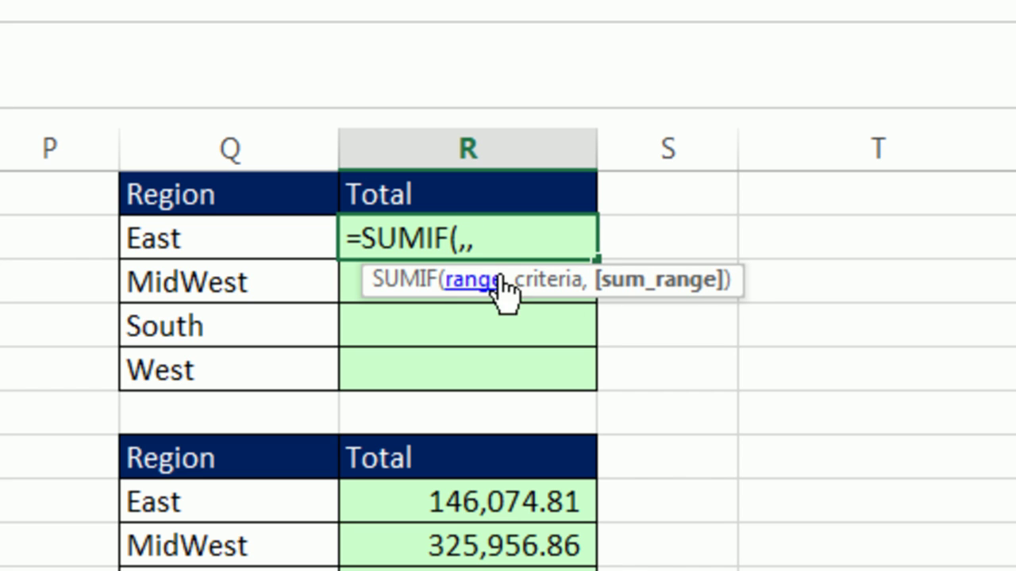
pyautogui.click(458, 282)
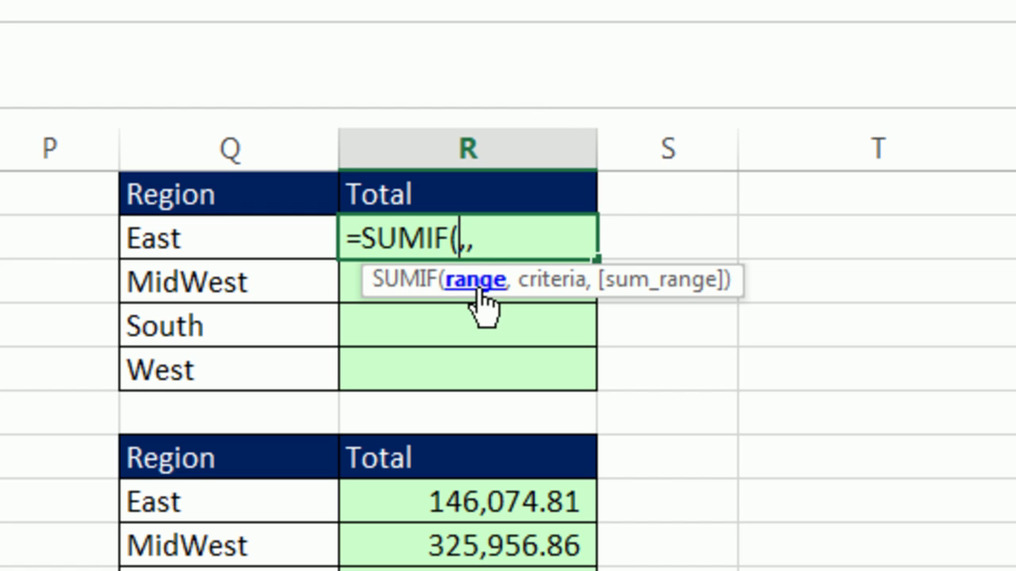
pyautogui.click(683, 284)
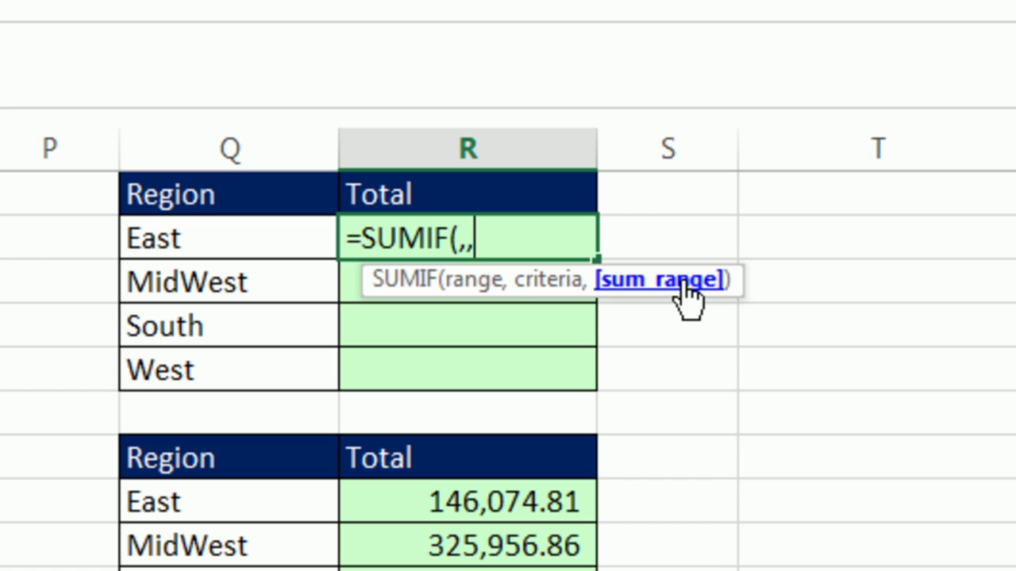
pyautogui.click(482, 283)
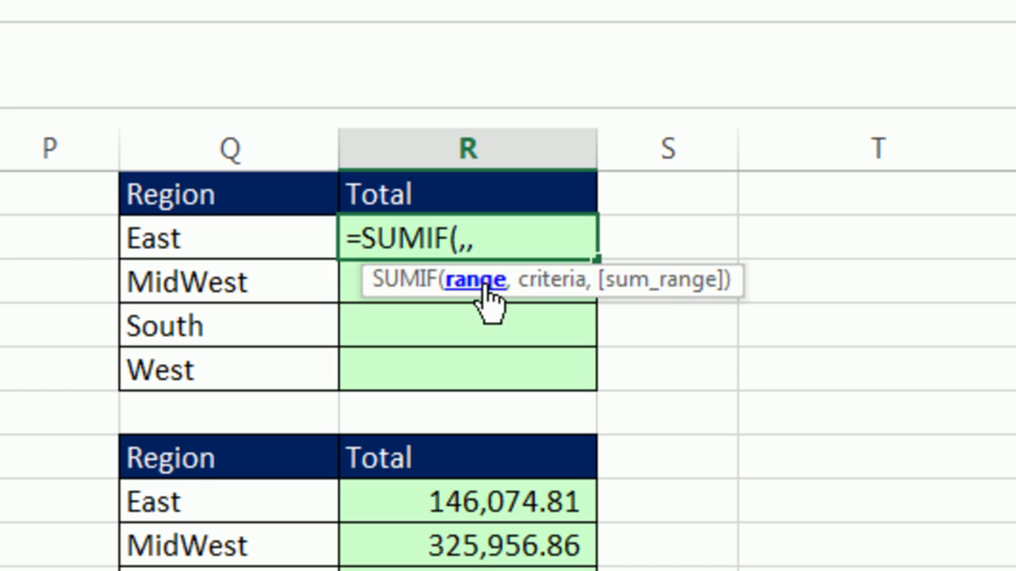
pyautogui.click(712, 278)
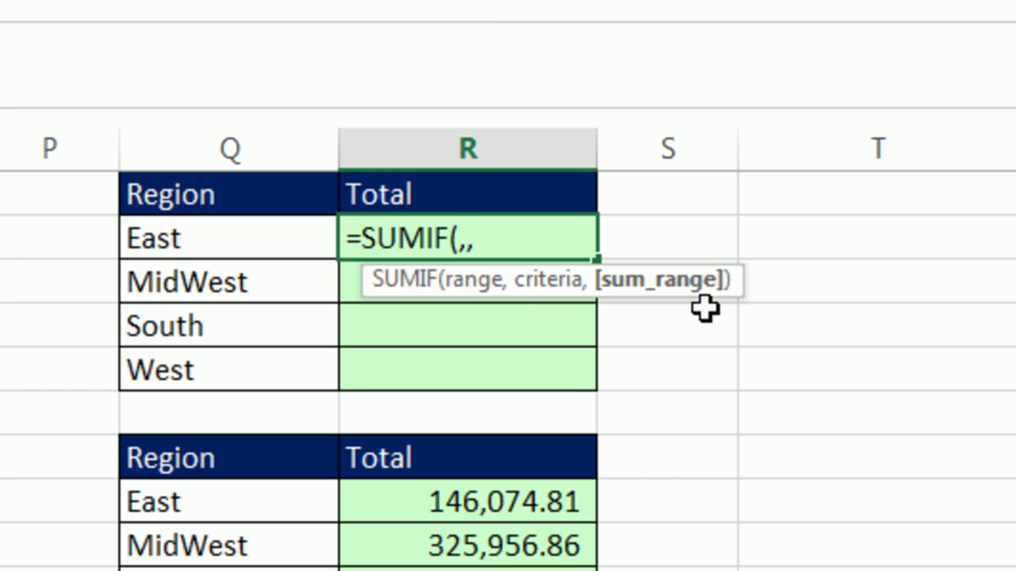
pyautogui.click(541, 277)
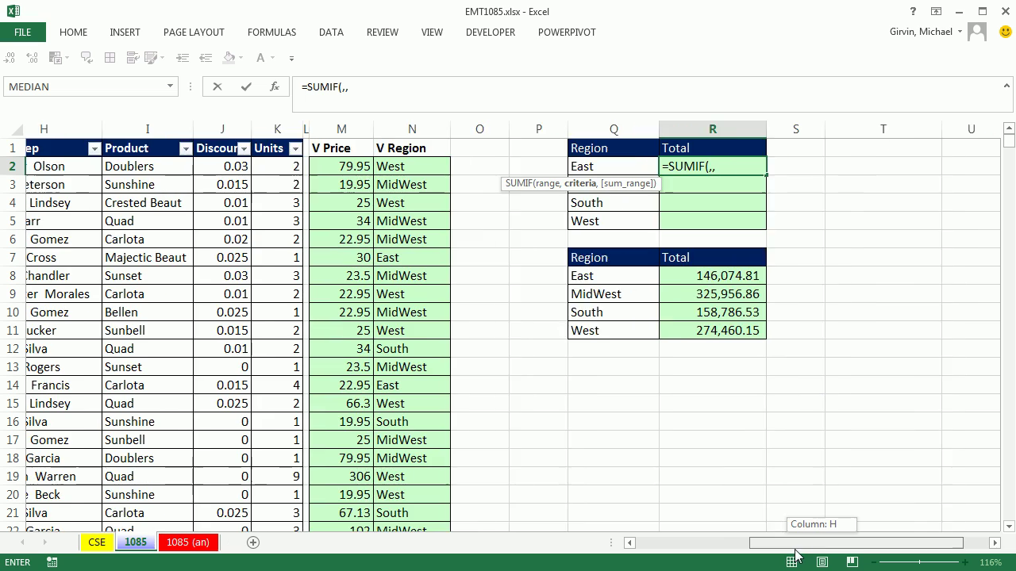
pyautogui.moveTo(796, 555); pyautogui.dragTo(759, 556)
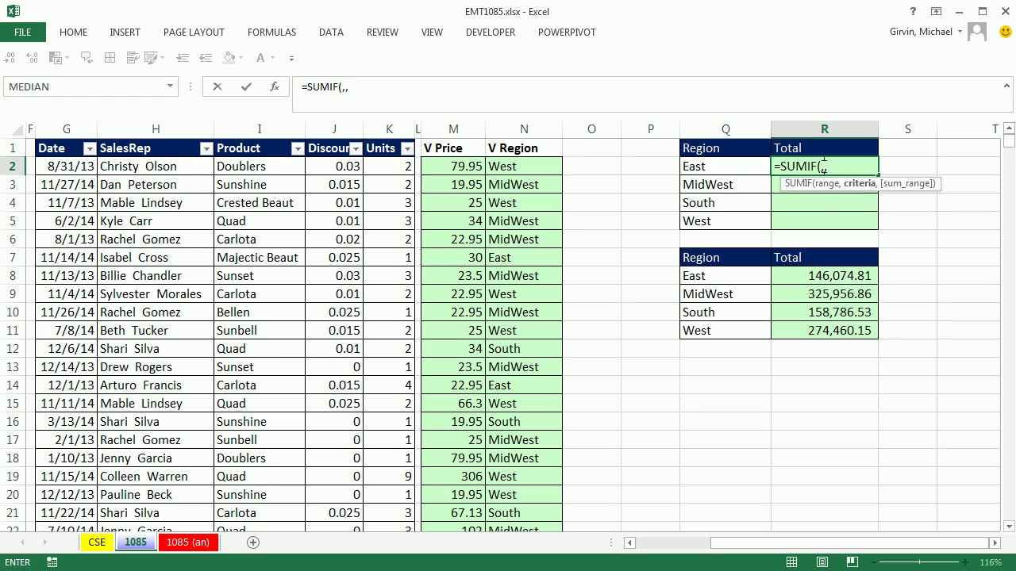
pyautogui.click(823, 184)
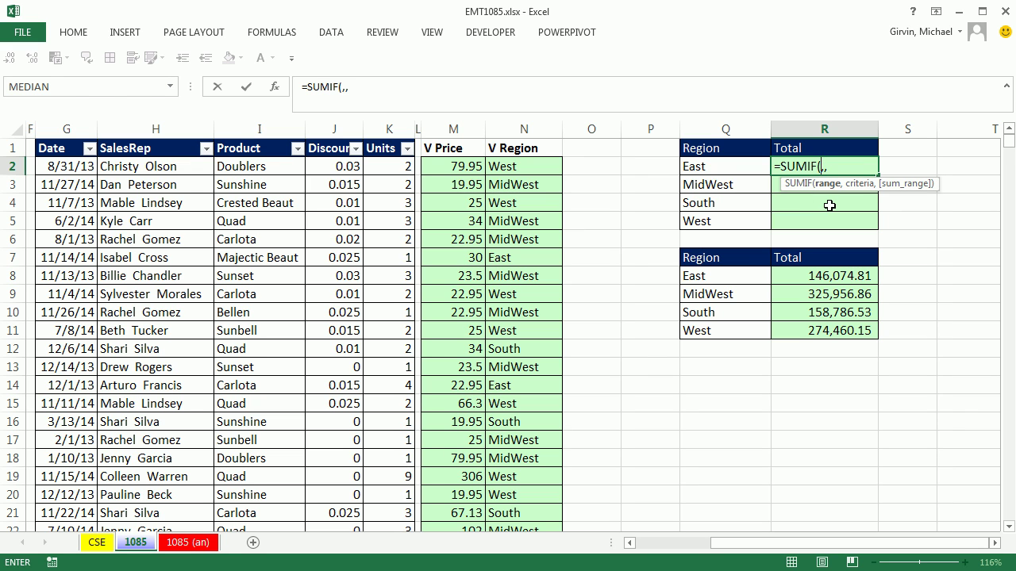
pyautogui.click(857, 184)
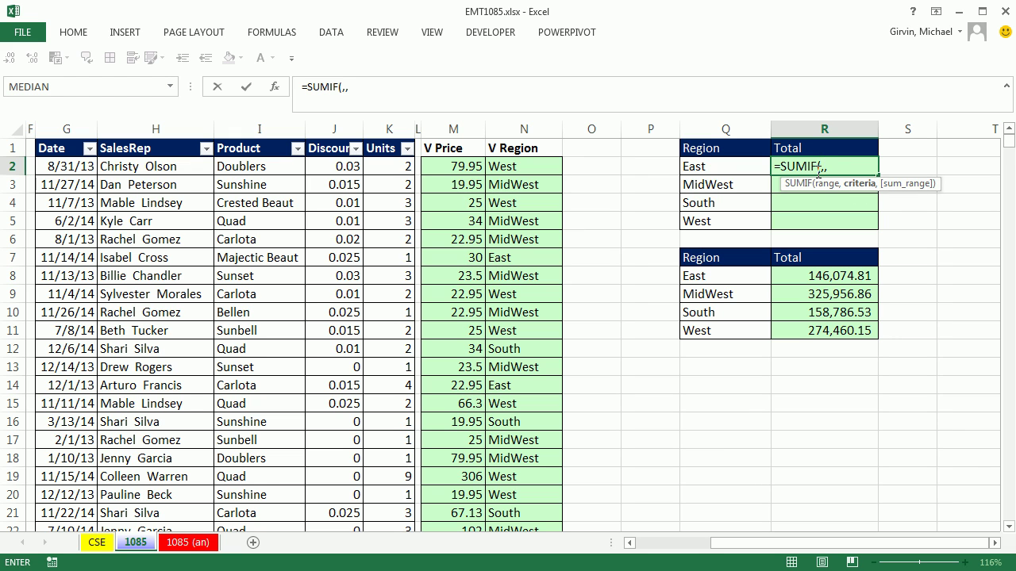
# Fill the range argument of the SUMIF in R2 with the product names, dProducts[Products].
pyautogui.click(822, 168)
pyautogui.press('Right')
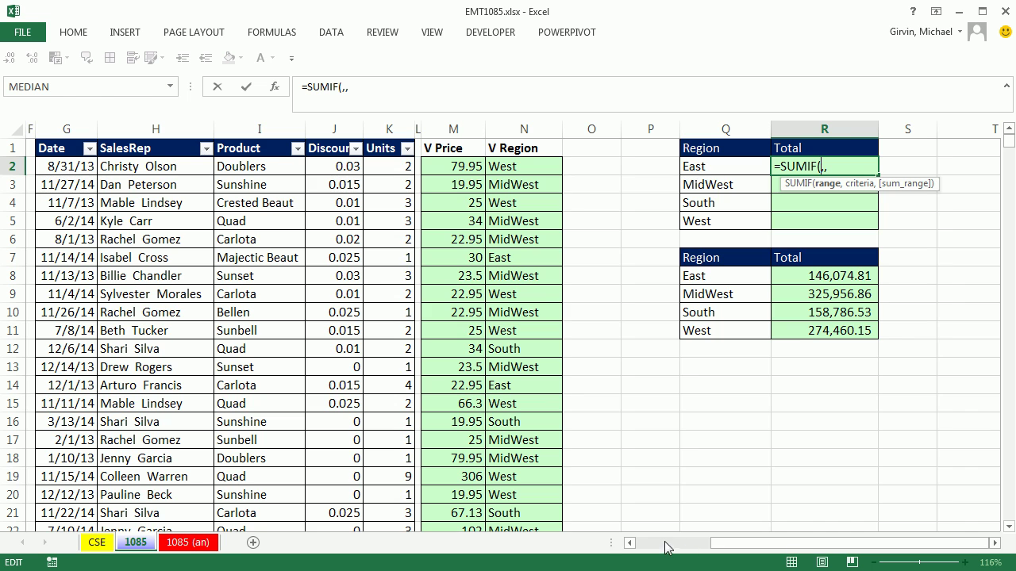
pyautogui.moveTo(719, 546); pyautogui.dragTo(643, 547)
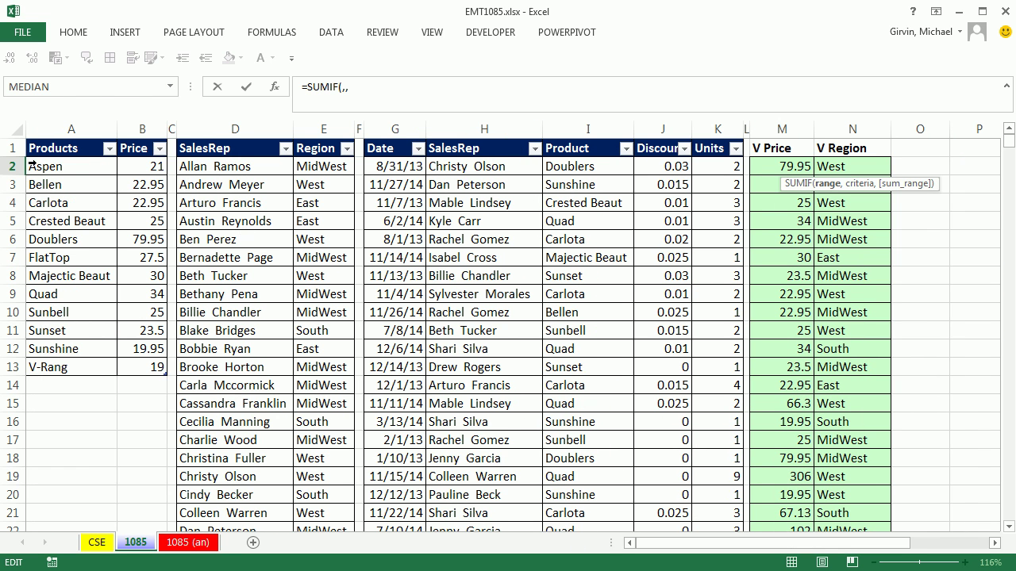
pyautogui.moveTo(46, 167); pyautogui.dragTo(55, 366)
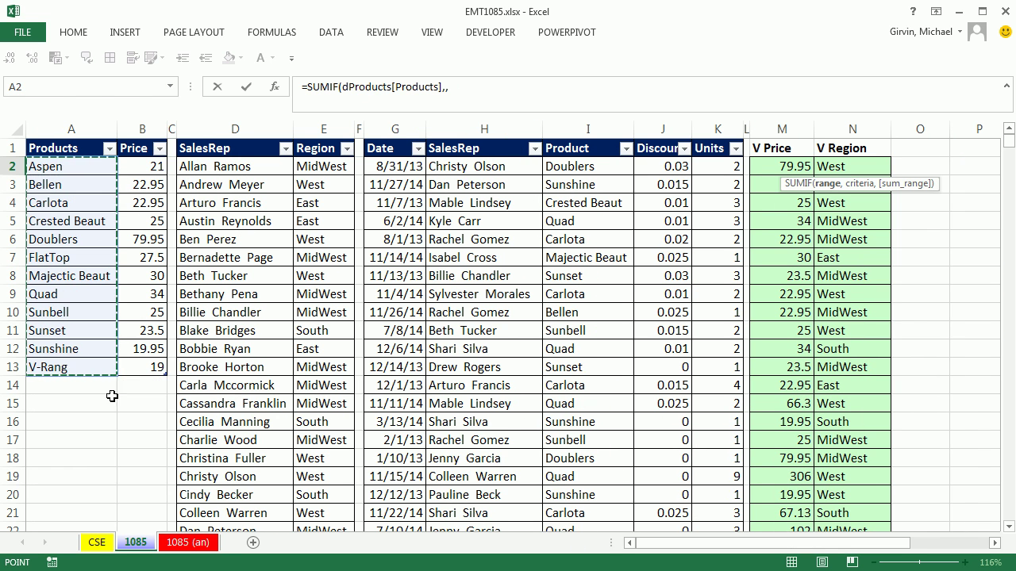
# Fill the sum_range argument with the price column, dProducts[Price], and close the SUMIF formula.
pyautogui.moveTo(652, 546); pyautogui.dragTo(728, 546)
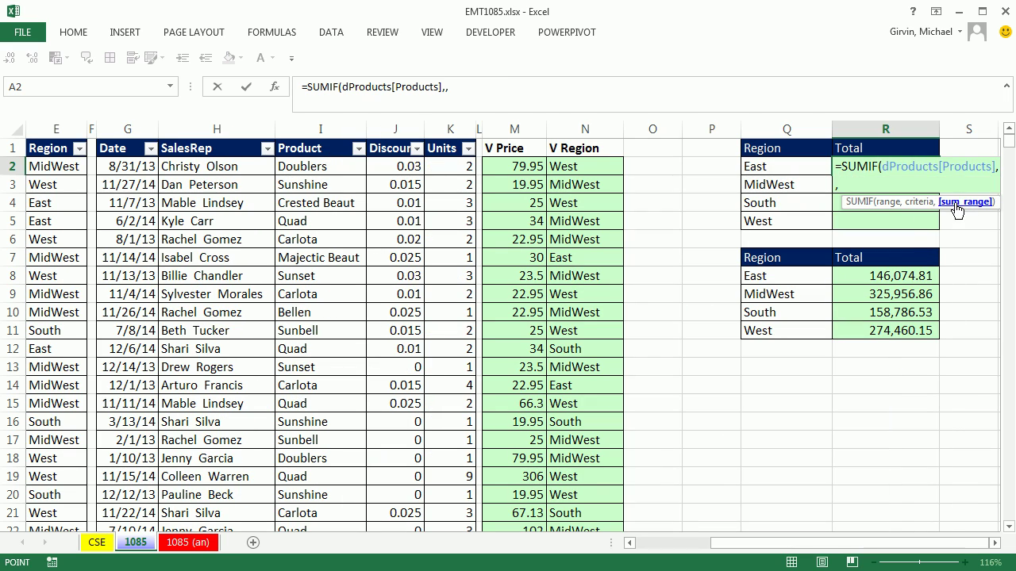
pyautogui.moveTo(873, 546); pyautogui.dragTo(797, 546)
pyautogui.moveTo(141, 166); pyautogui.dragTo(143, 367)
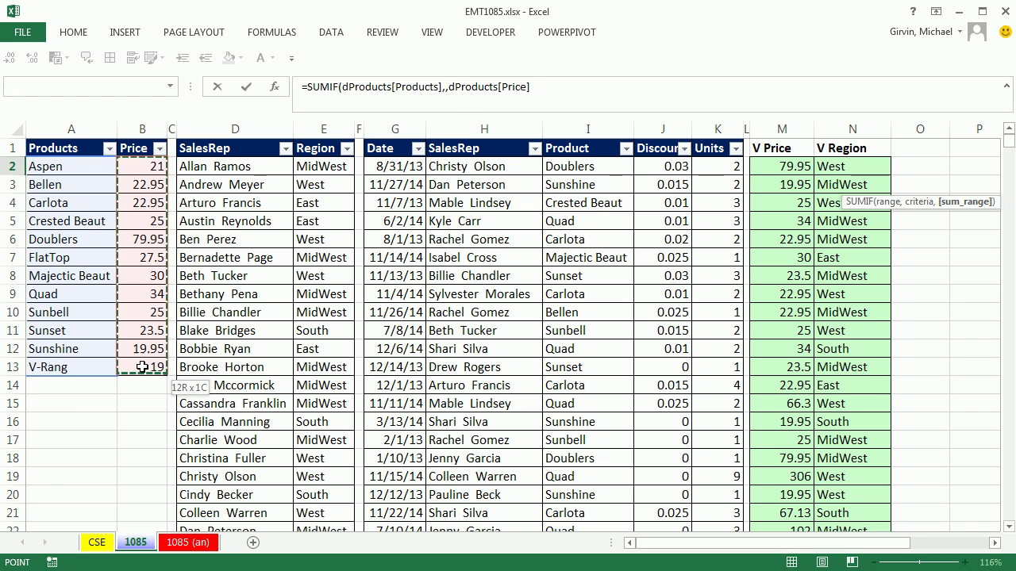
pyautogui.click(995, 545)
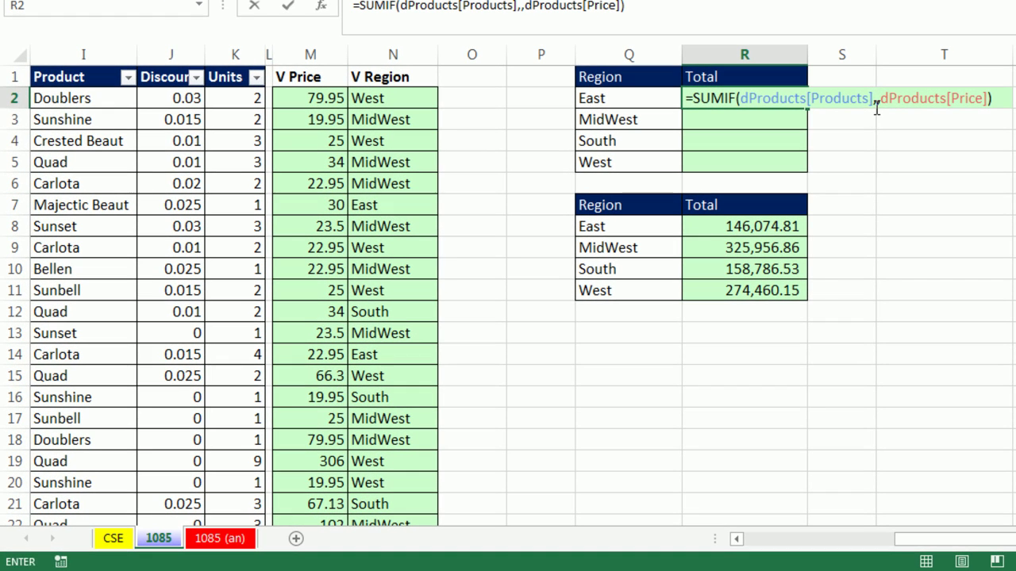
pyautogui.click(750, 169)
# Fill the empty criteria argument with the whole Product column of the sales table, fUnitSales[Product].
pyautogui.click(878, 108)
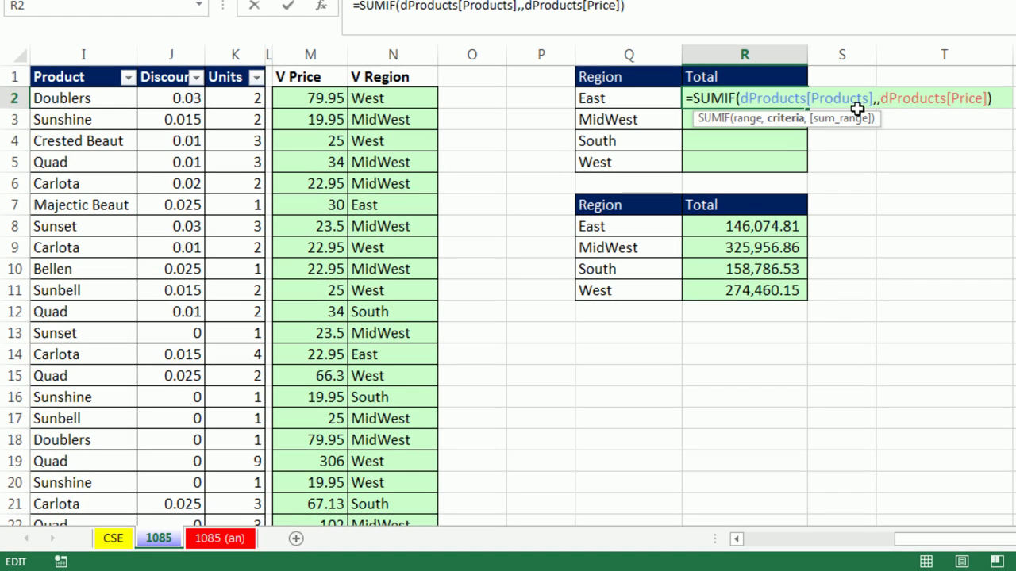
pyautogui.click(78, 96)
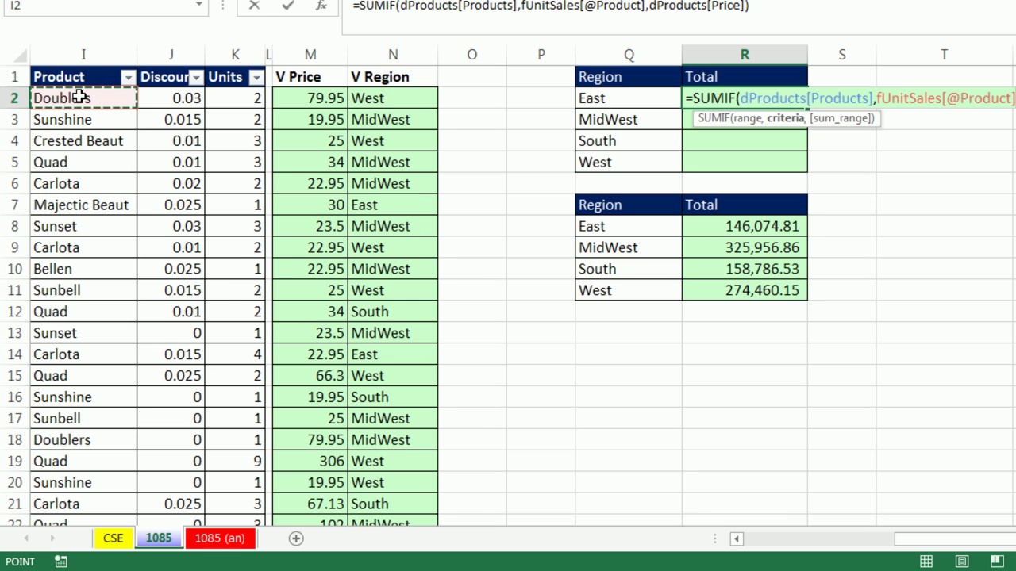
pyautogui.hotkey('ctrl', 'shift', 'Down')
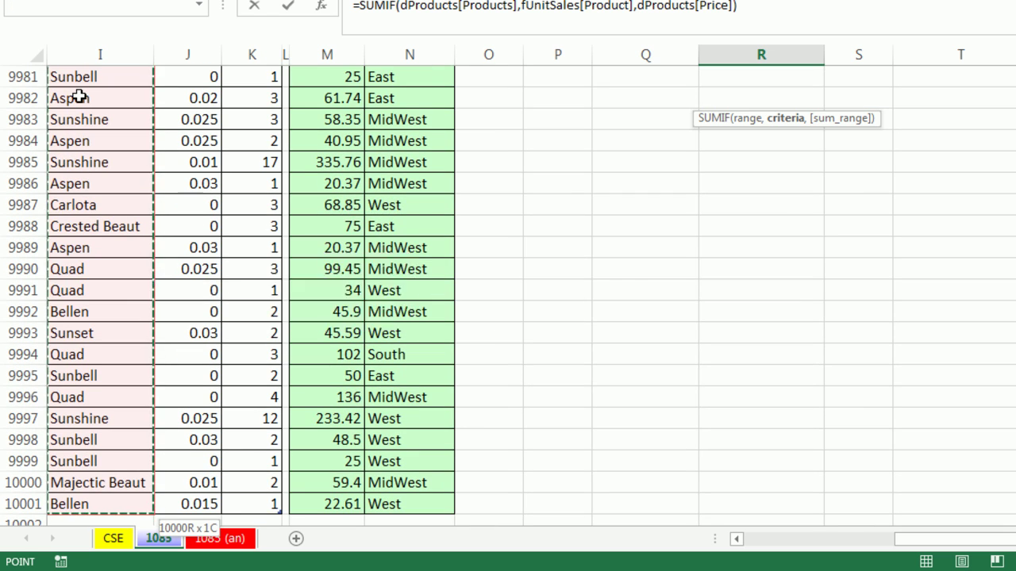
pyautogui.hotkey('ctrl', 'BackSpace')
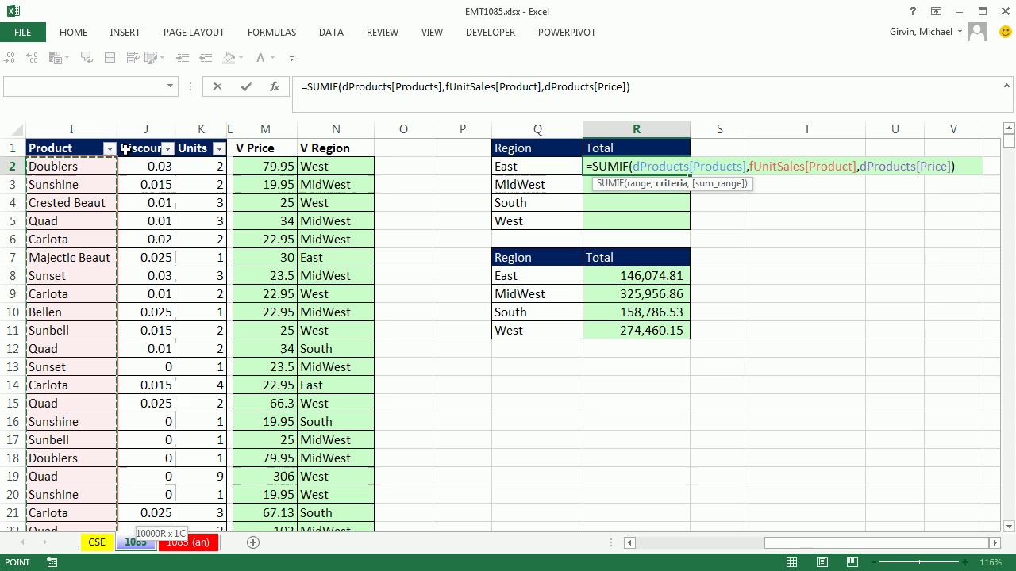
# Try to evaluate the complete SUMIF expression in R2 in place to view its array of prices.
pyautogui.click(671, 184)
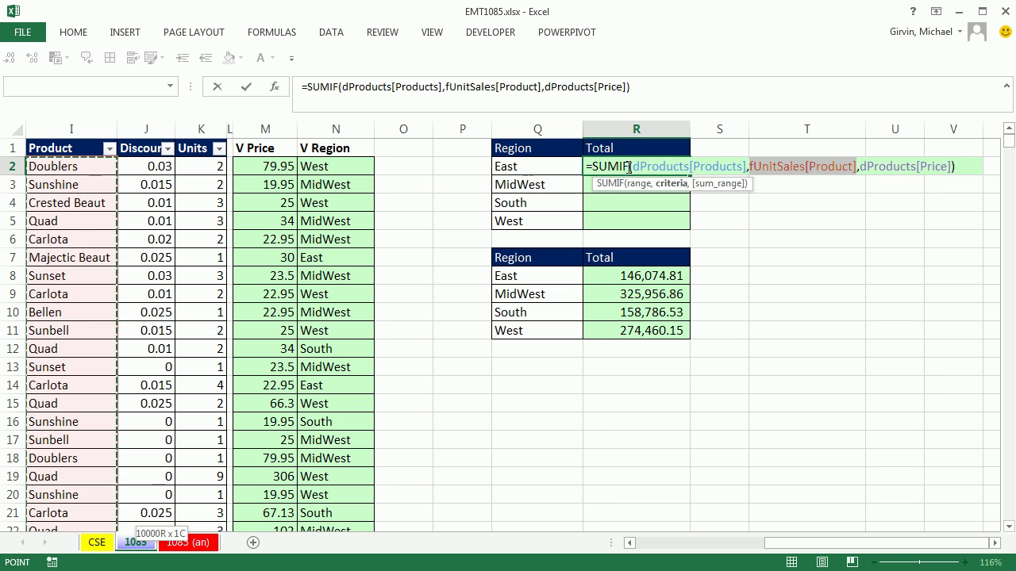
pyautogui.moveTo(595, 169); pyautogui.dragTo(955, 167)
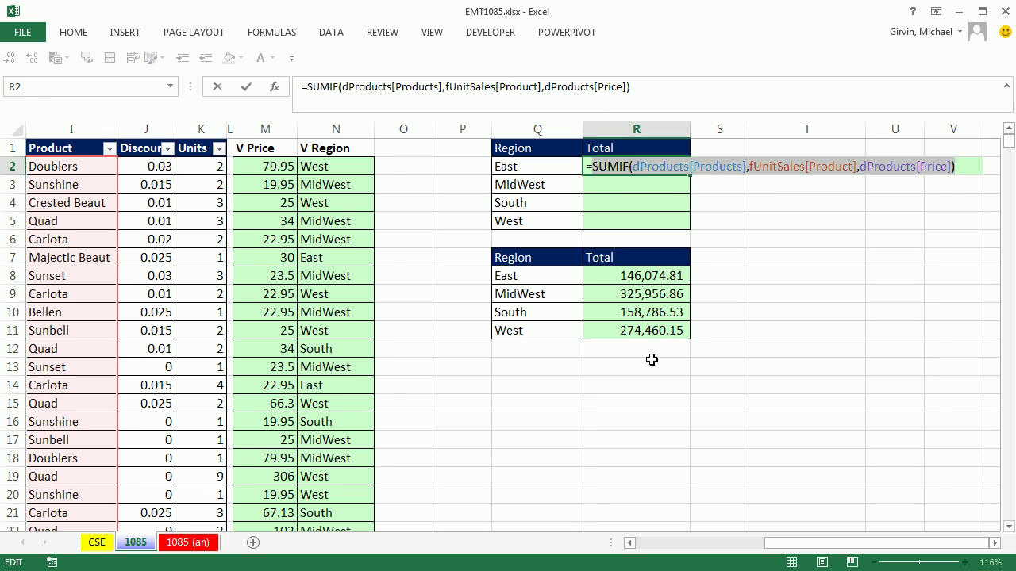
pyautogui.press('F9')
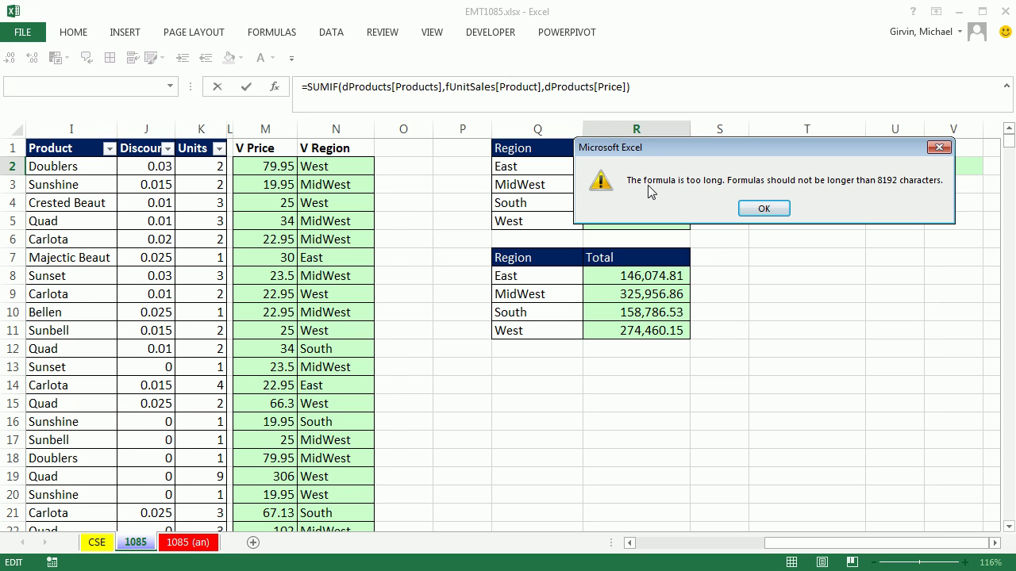
pyautogui.click(754, 206)
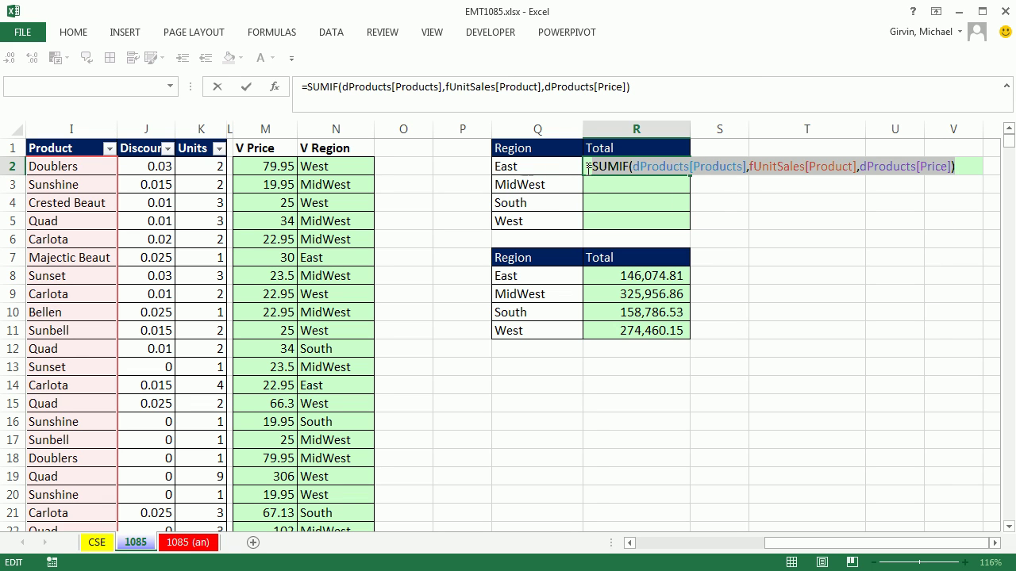
# Copy the SUMIF formula from R2, keep it in that cell as plain text, and select cell O2.
pyautogui.moveTo(588, 167); pyautogui.dragTo(990, 180)
pyautogui.hotkey('ctrl', 'c')
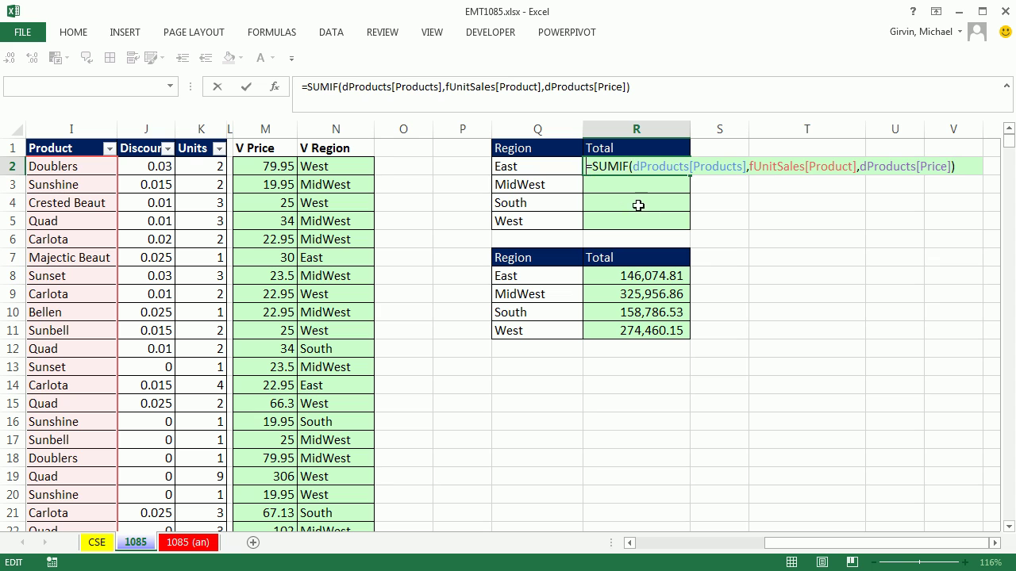
pyautogui.press('Escape')
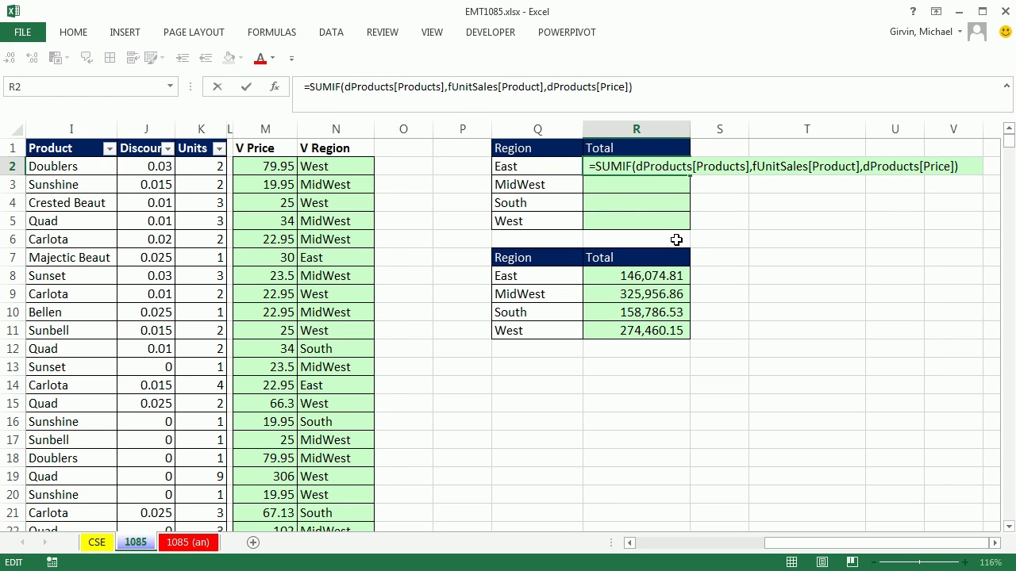
pyautogui.click(393, 164)
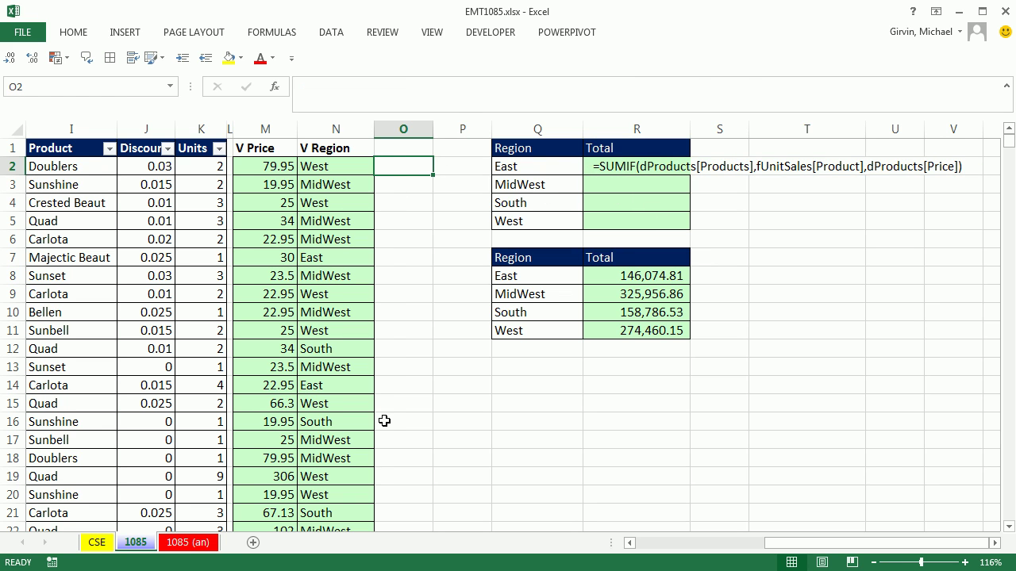
# Enter the copied SUMIF formula as one array formula across O2:O10001, next to the helper columns.
pyautogui.click(353, 169)
pyautogui.hotkey('ctrl', 'Down')
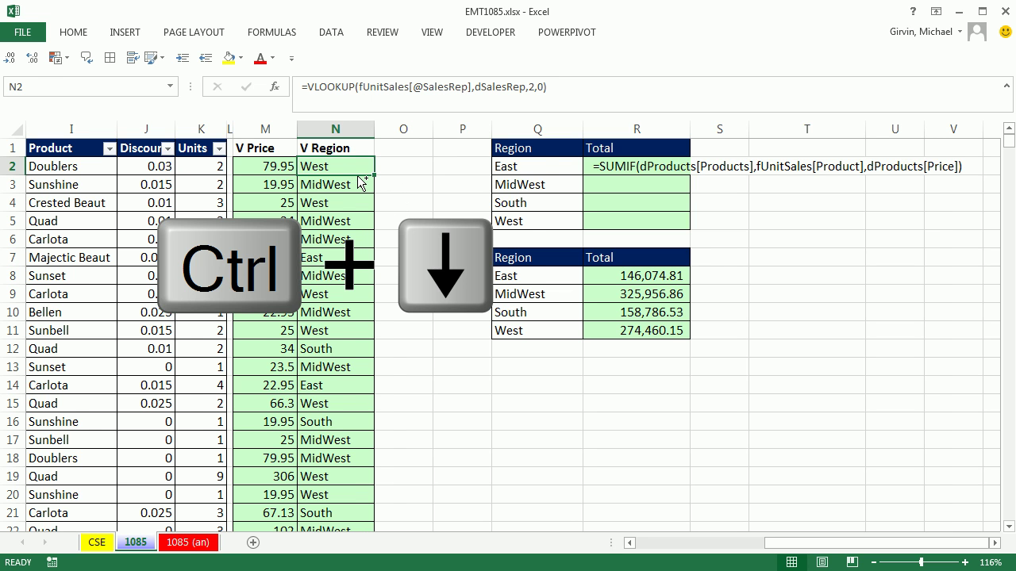
pyautogui.press('Right')
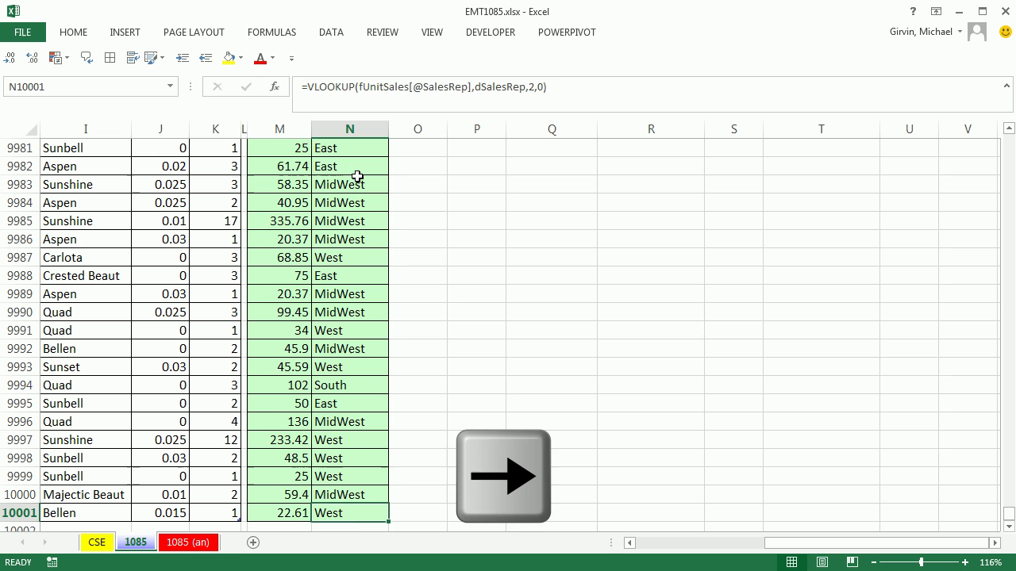
pyautogui.hotkey('ctrl', 'shift', 'Up')
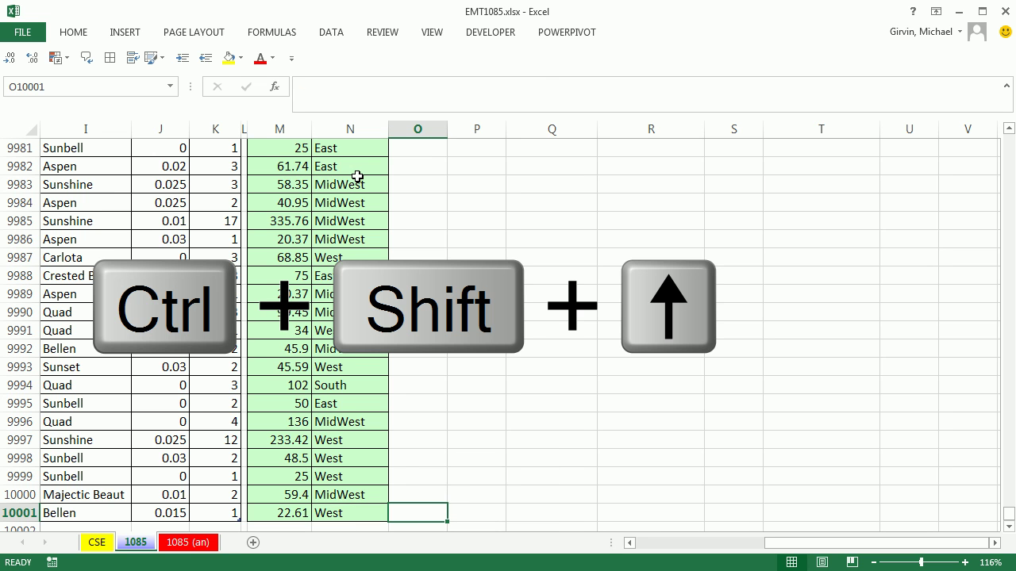
pyautogui.hotkey('shift', 'Down')
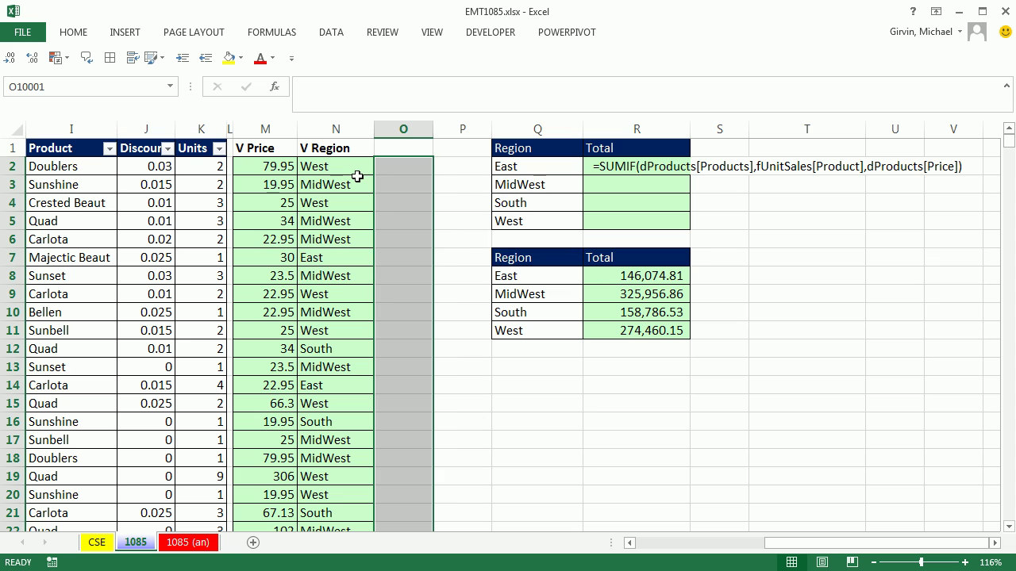
pyautogui.hotkey('ctrl', '.')
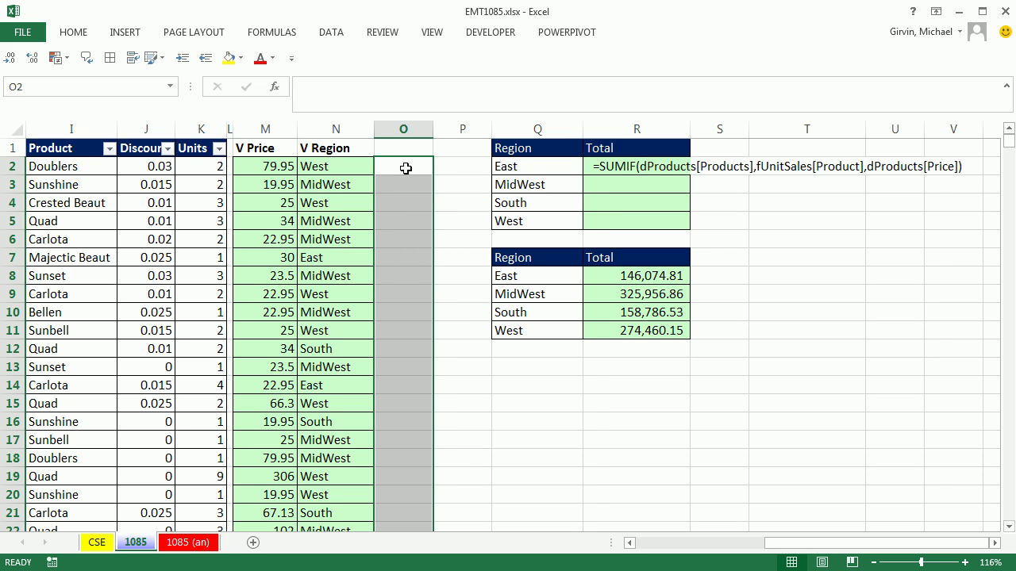
pyautogui.press('F2')
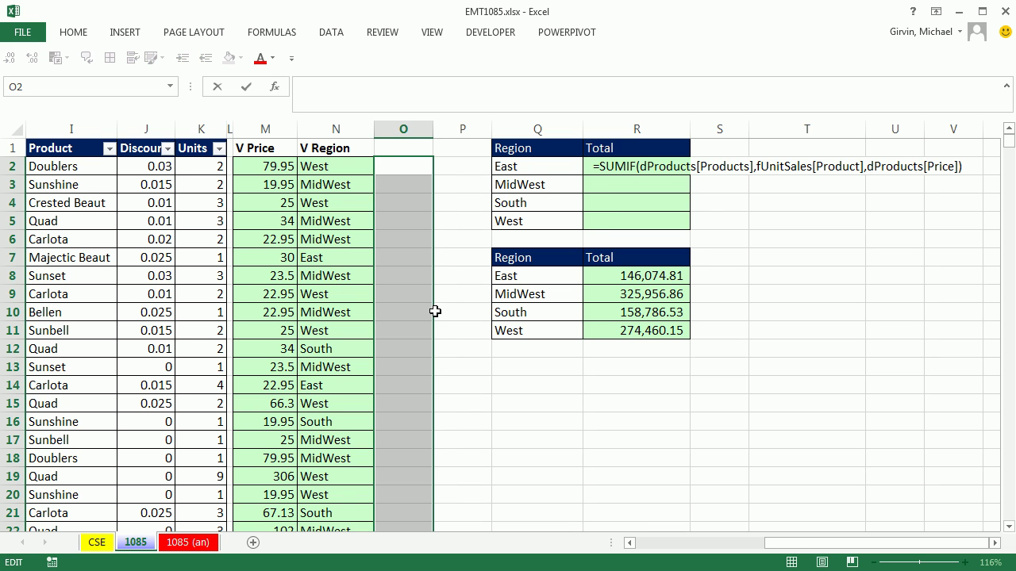
pyautogui.hotkey('ctrl', 'v')
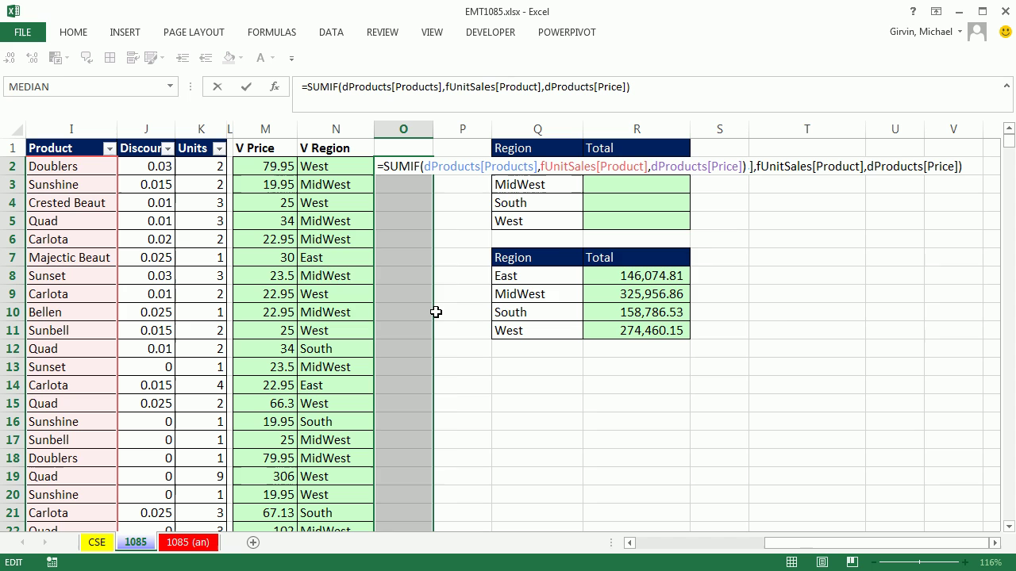
pyautogui.hotkey('ctrl', 'shift', 'Return')
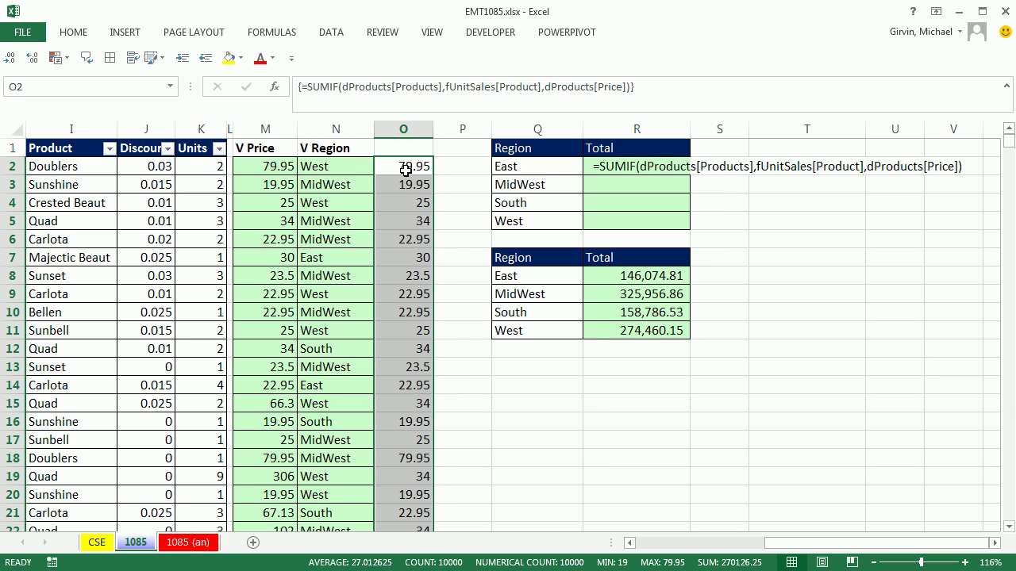
# Multiply the SUMIF array formula in column O by (1-J2:J10001) to apply the discounts, re-entering it as an array formula.
pyautogui.press('F2')
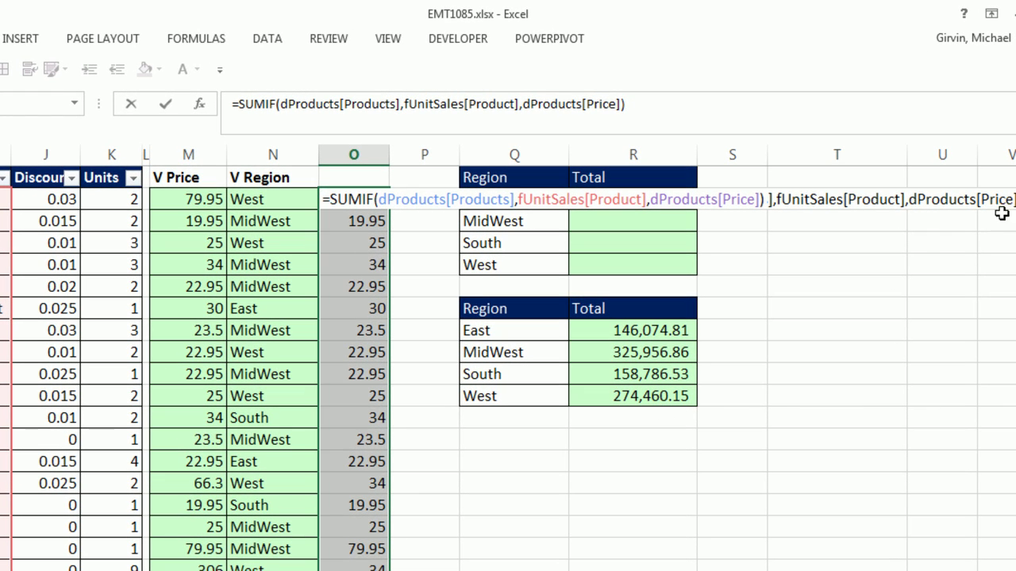
pyautogui.click(763, 199)
pyautogui.write('*(1')
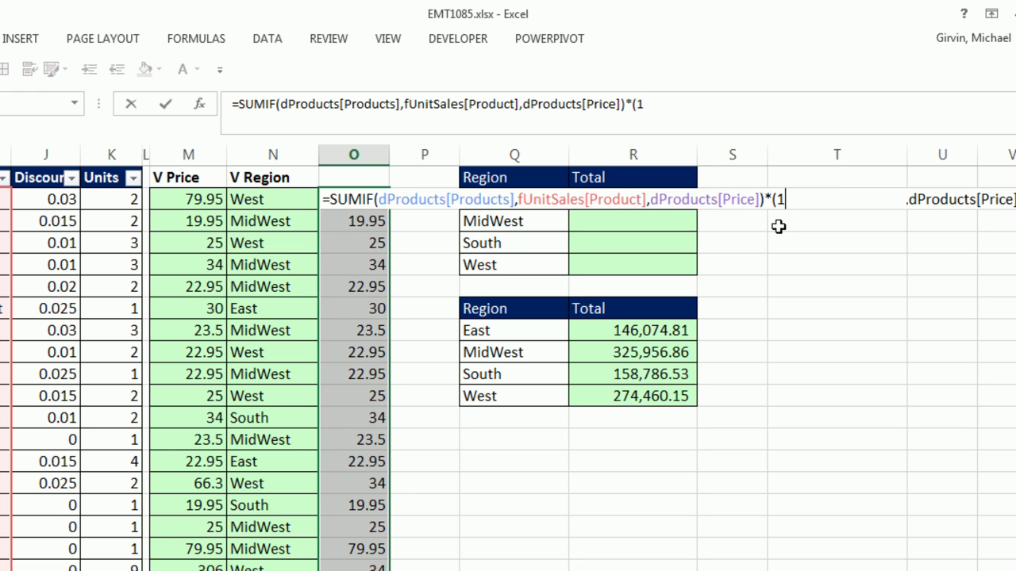
pyautogui.write('-')
pyautogui.click(37, 199)
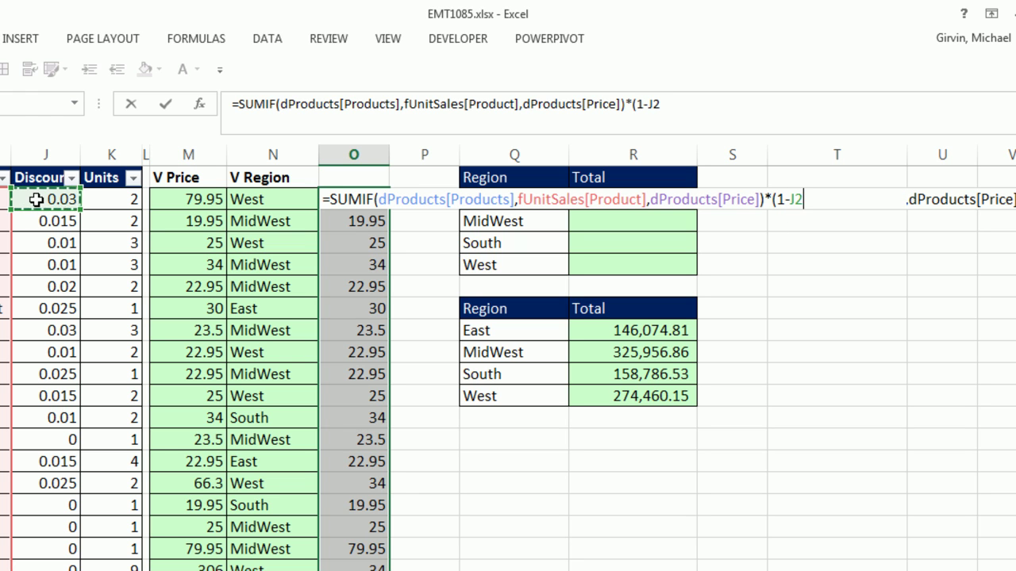
pyautogui.hotkey('ctrl', 'shift', 'Down')
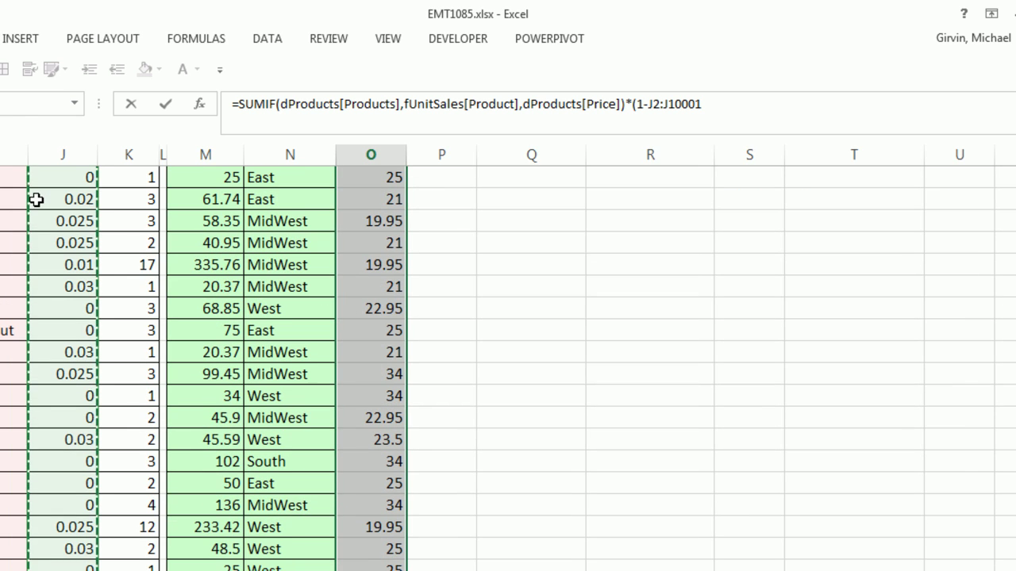
pyautogui.write(')')
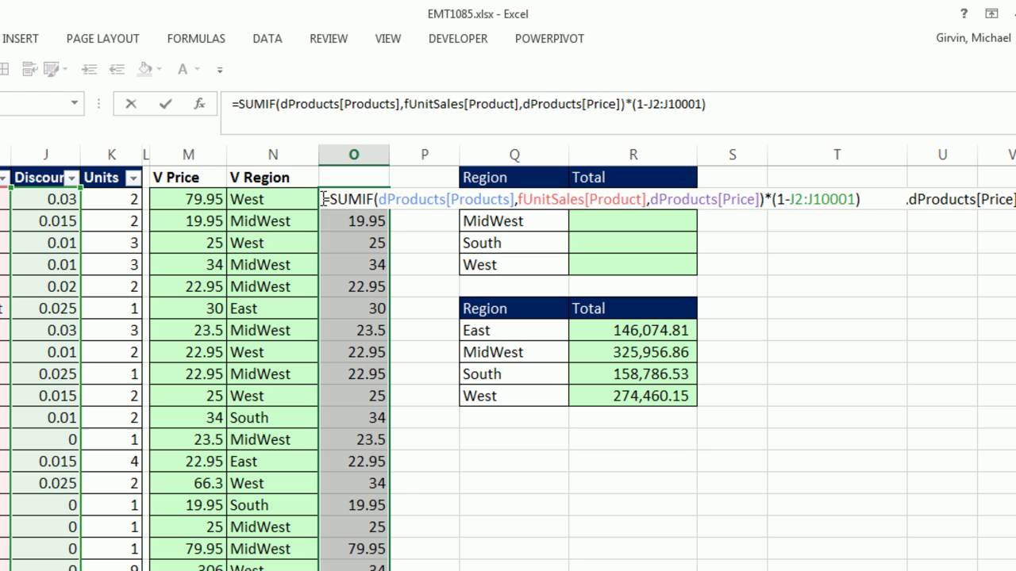
pyautogui.hotkey('ctrl', 'shift', 'Return')
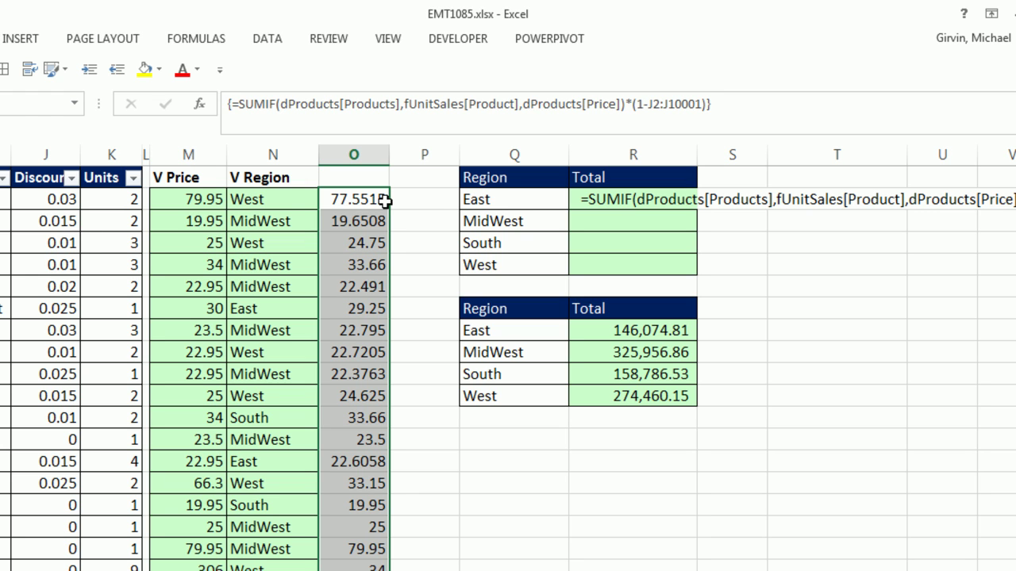
# Extend the column O array formula with multiplication by the units, *K2:K10001.
pyautogui.press('F2')
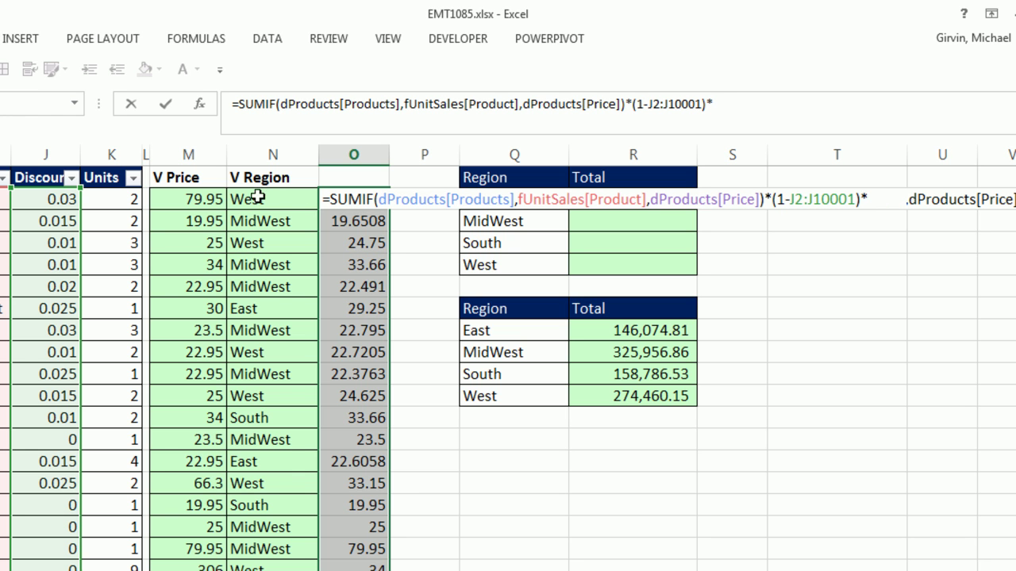
pyautogui.write('*')
pyautogui.click(131, 197)
pyautogui.hotkey('ctrl', 'shift', 'Down')
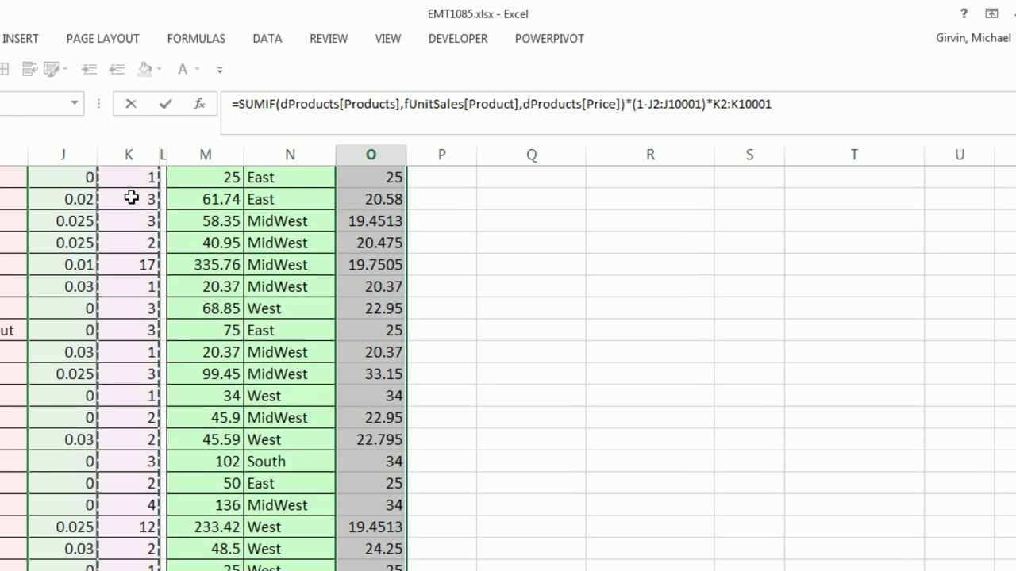
pyautogui.hotkey('ctrl', 'BackSpace')
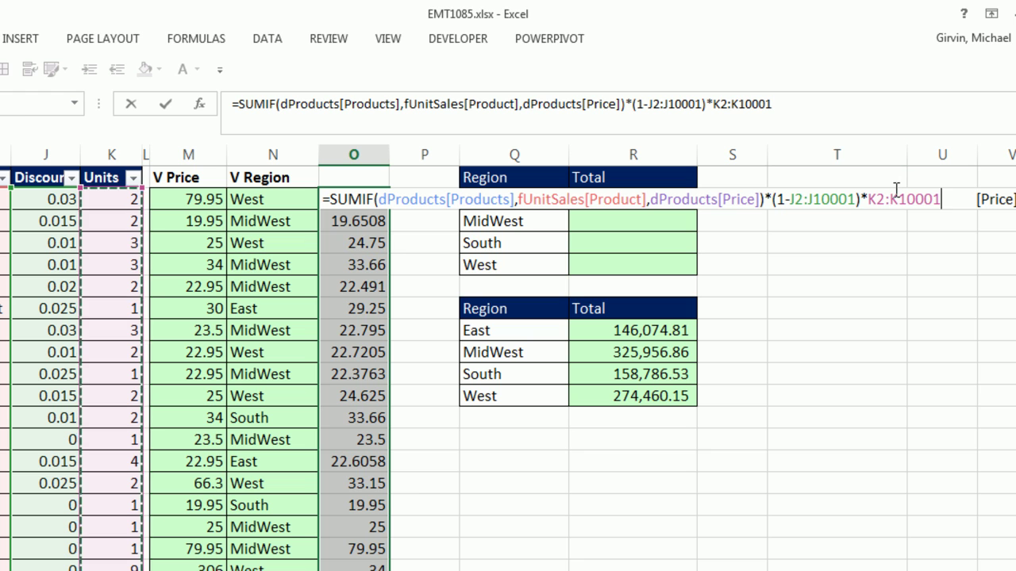
pyautogui.hotkey('ctrl', 'shift', 'Return')
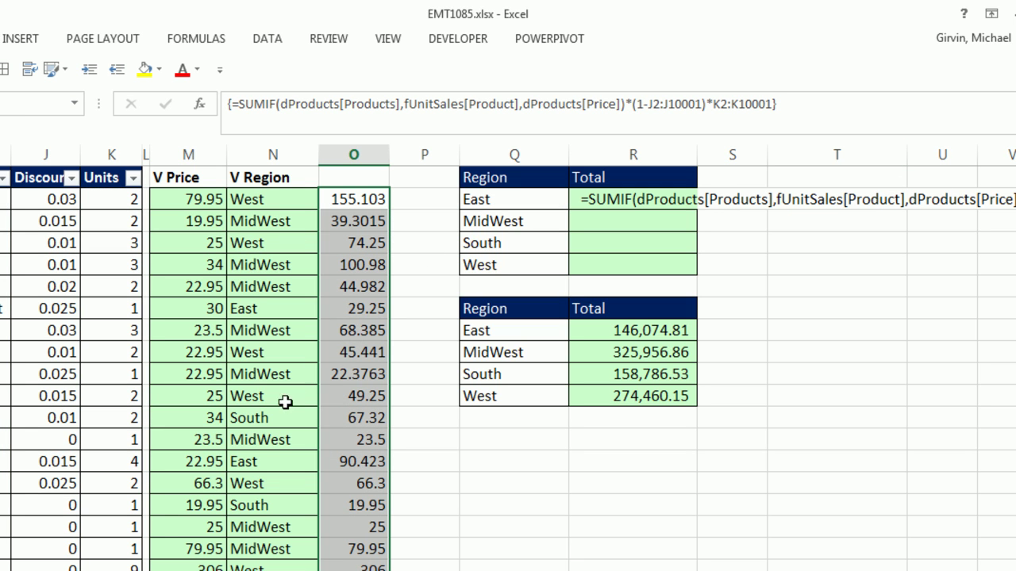
# Fill the rounded price formula of M16 upward through M2 in the V Price column.
pyautogui.click(188, 507)
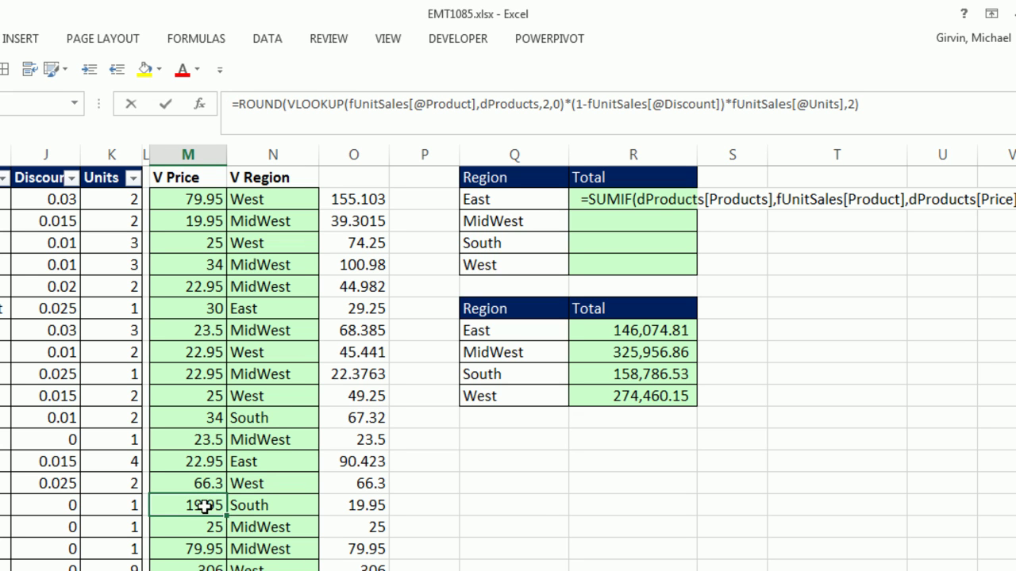
pyautogui.doubleClick(225, 512)
pyautogui.press('Escape')
pyautogui.moveTo(230, 514); pyautogui.dragTo(219, 198)
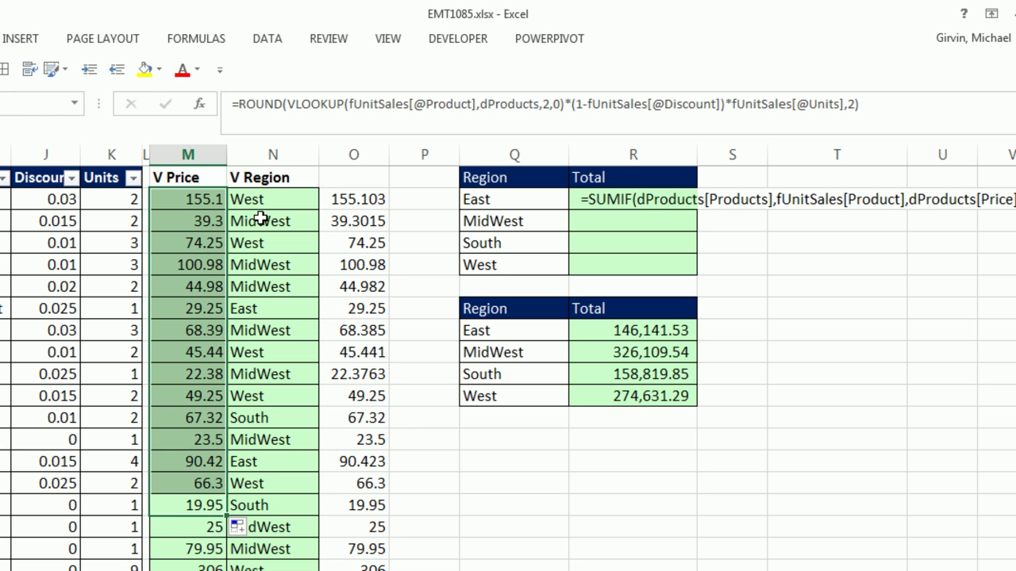
# Wrap the array formula in O2:O10001 in ROUND with 2 digits and re-enter it as an array formula.
pyautogui.click(344, 199)
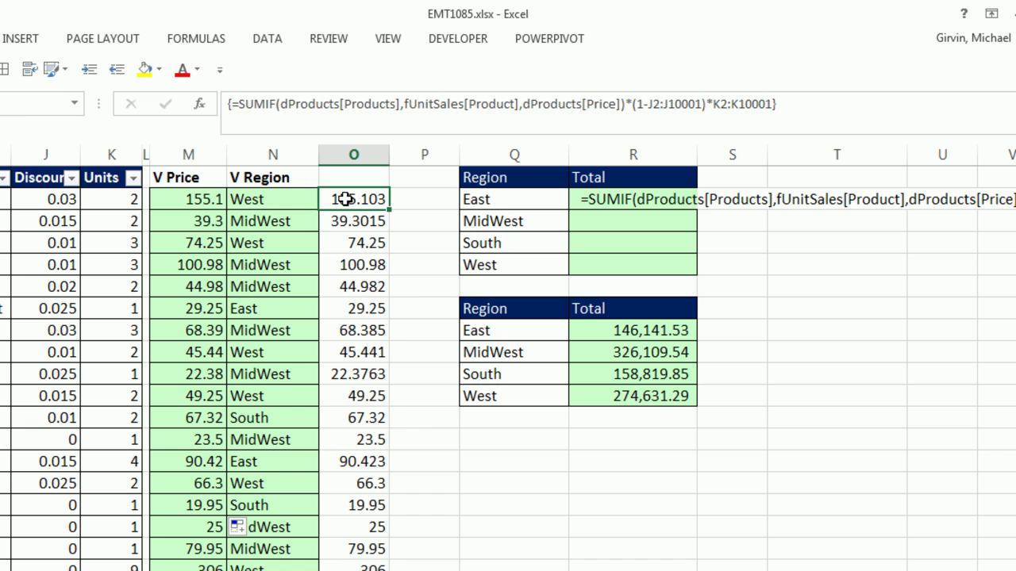
pyautogui.hotkey('ctrl', 'shift', 'Down')
pyautogui.press('F2')
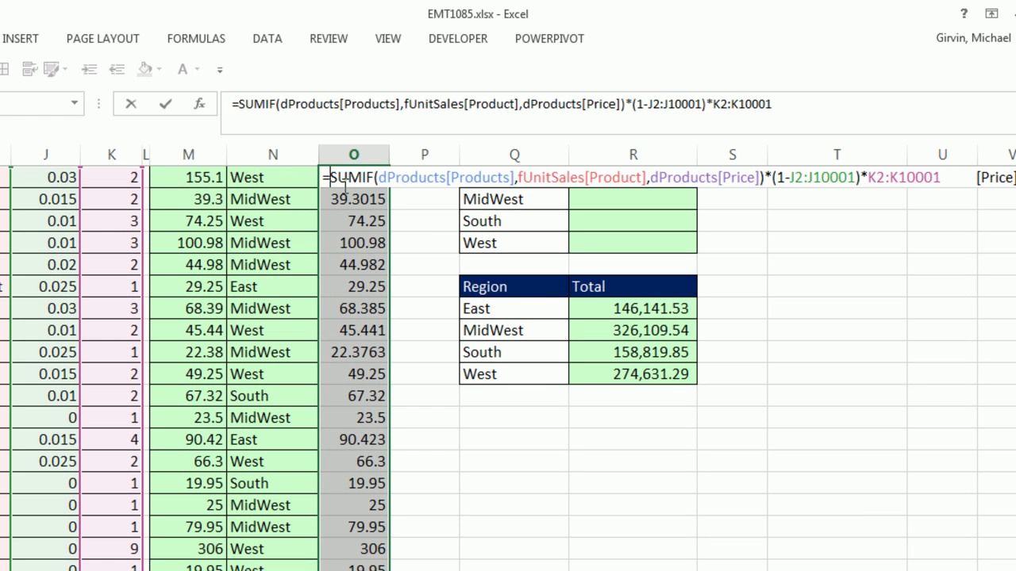
pyautogui.click(329, 178)
pyautogui.write('roun')
pyautogui.press('Tab')
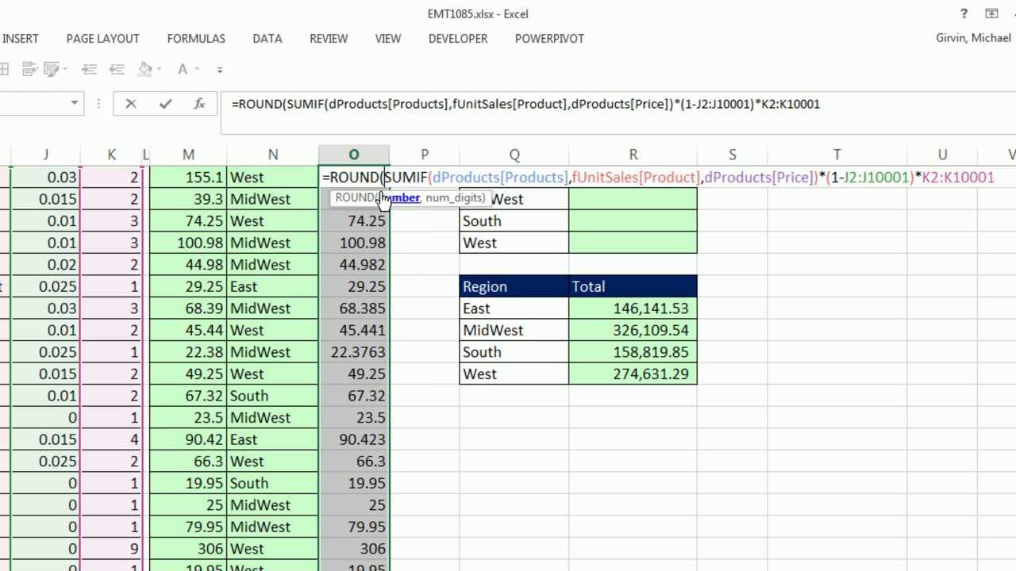
pyautogui.write(',2')
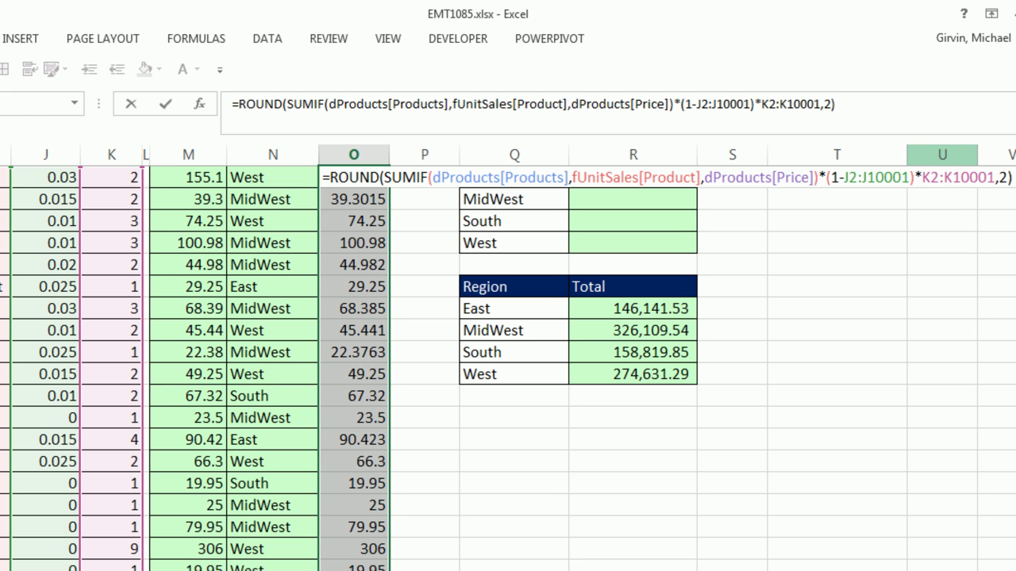
pyautogui.hotkey('ctrl', 'shift', 'Return')
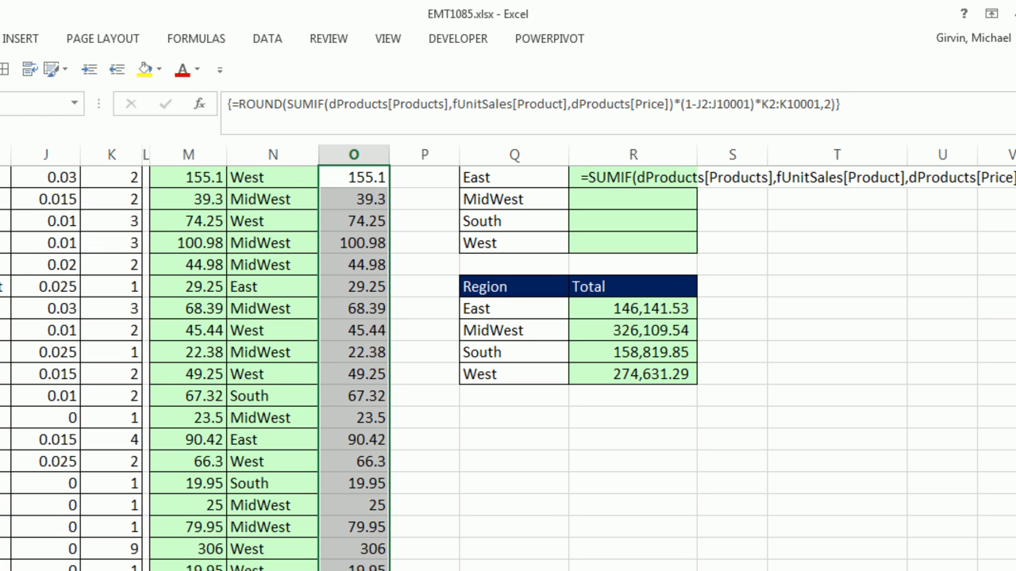
# Copy the full ROUND expression from O2 without its equals sign, leaving the cell unchanged.
pyautogui.scroll(1, 625, 337)
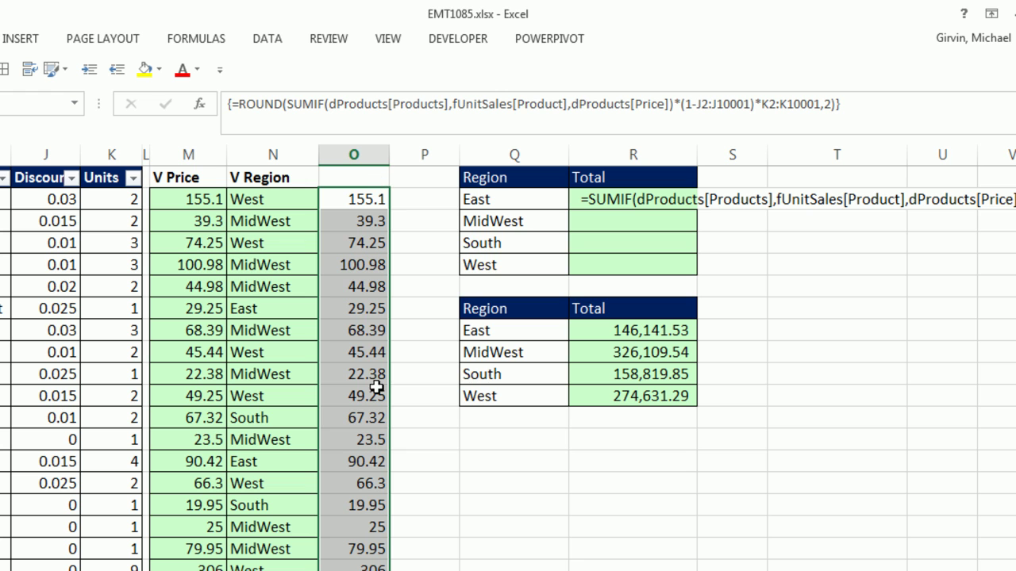
pyautogui.doubleClick(333, 205)
pyautogui.moveTo(332, 199); pyautogui.dragTo(820, 227)
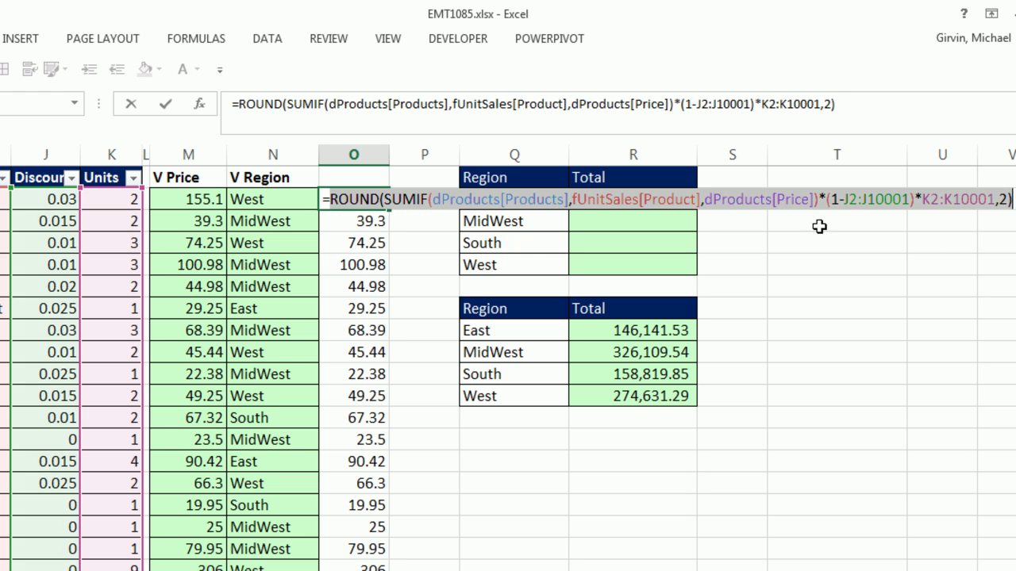
pyautogui.hotkey('ctrl', 'c')
pyautogui.press('Escape')
# Replace the text in R2 with a SUMPRODUCT formula that takes the copied ROUND expression as its array1 argument.
pyautogui.click(585, 200)
pyautogui.write('=')
pyautogui.hotkey('ctrl', 'v')
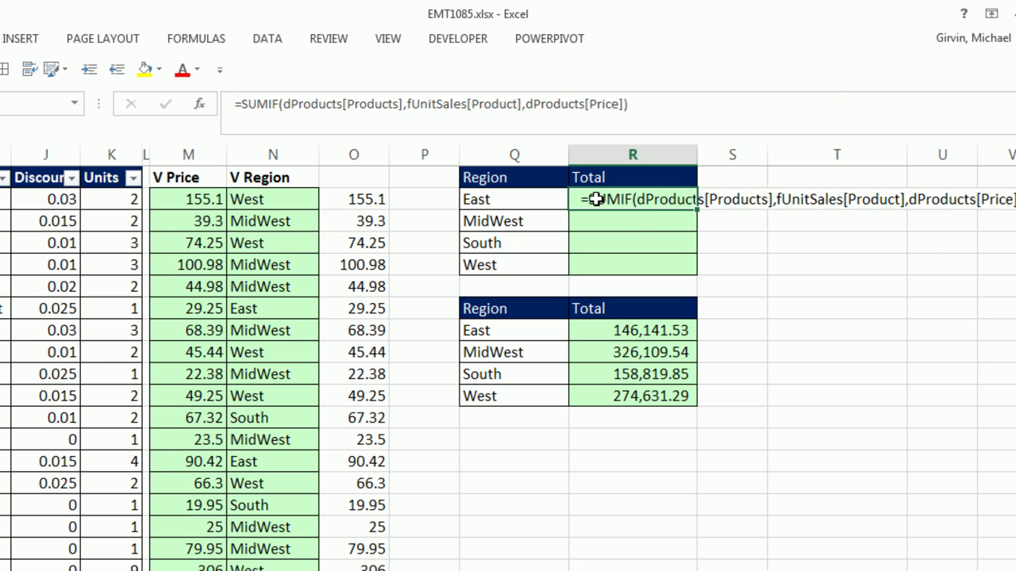
pyautogui.press('Escape')
pyautogui.write('=sum(')
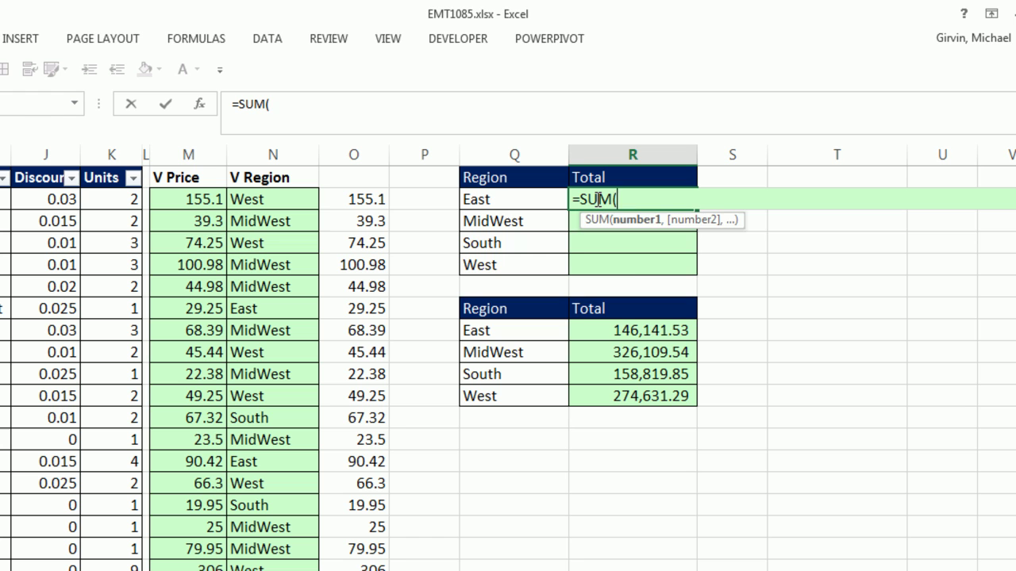
pyautogui.press('BackSpace')
pyautogui.write('p')
pyautogui.press('Tab')
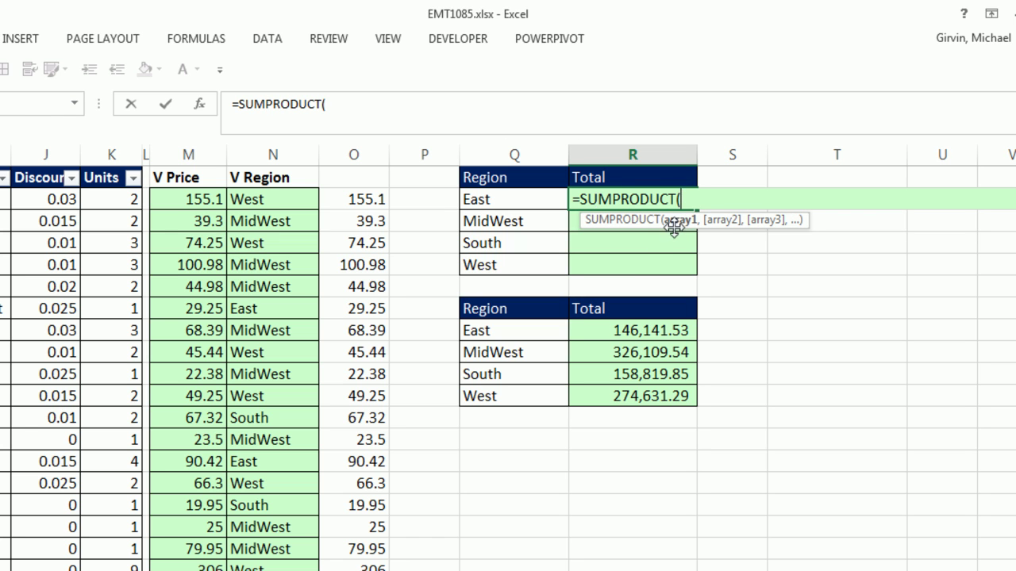
pyautogui.hotkey('ctrl', 'v')
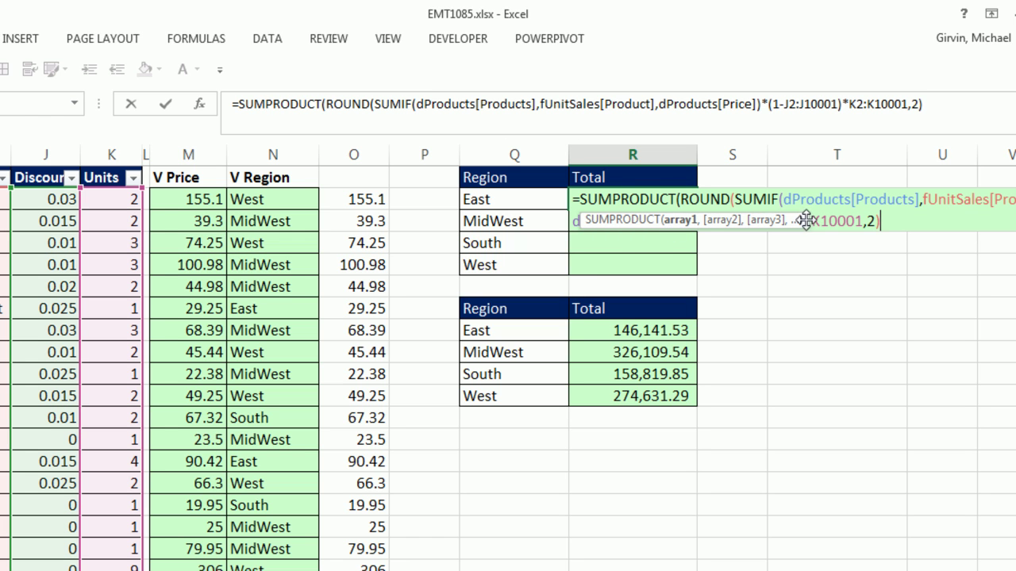
# Move the function hint off the R2 formula and highlight the whole array1 argument to examine it.
pyautogui.moveTo(806, 221); pyautogui.dragTo(911, 256)
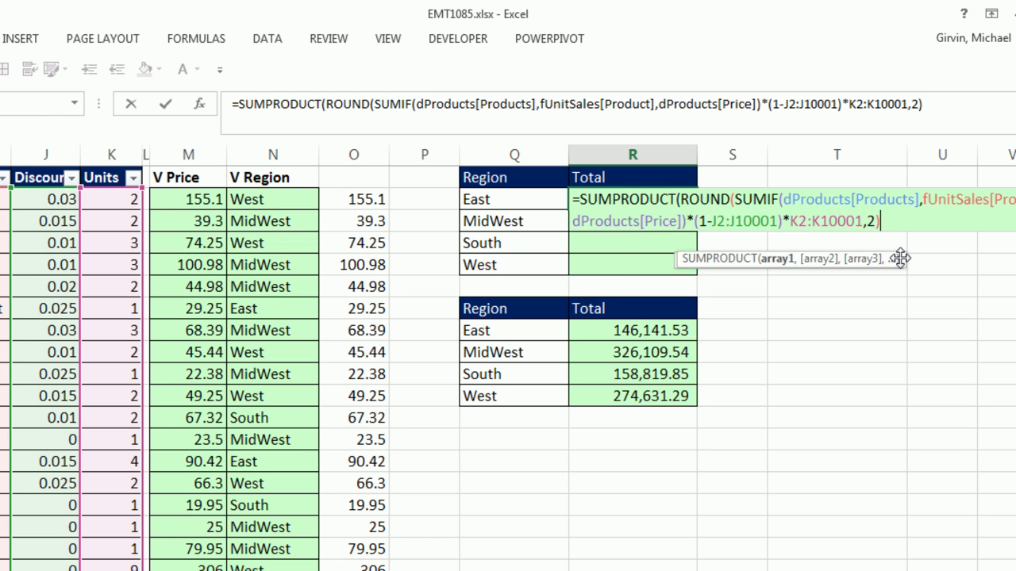
pyautogui.click(784, 257)
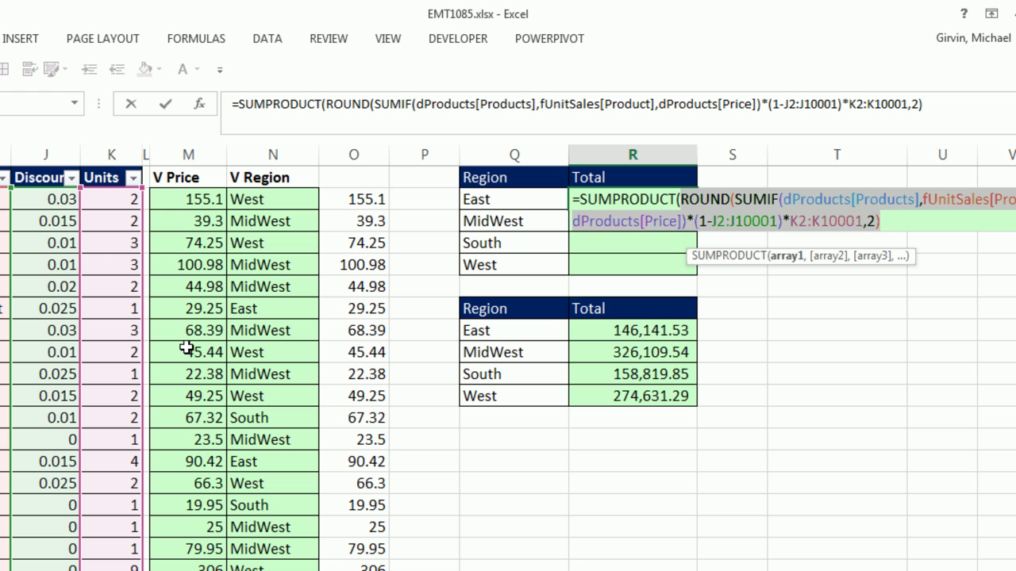
pyautogui.click(899, 224)
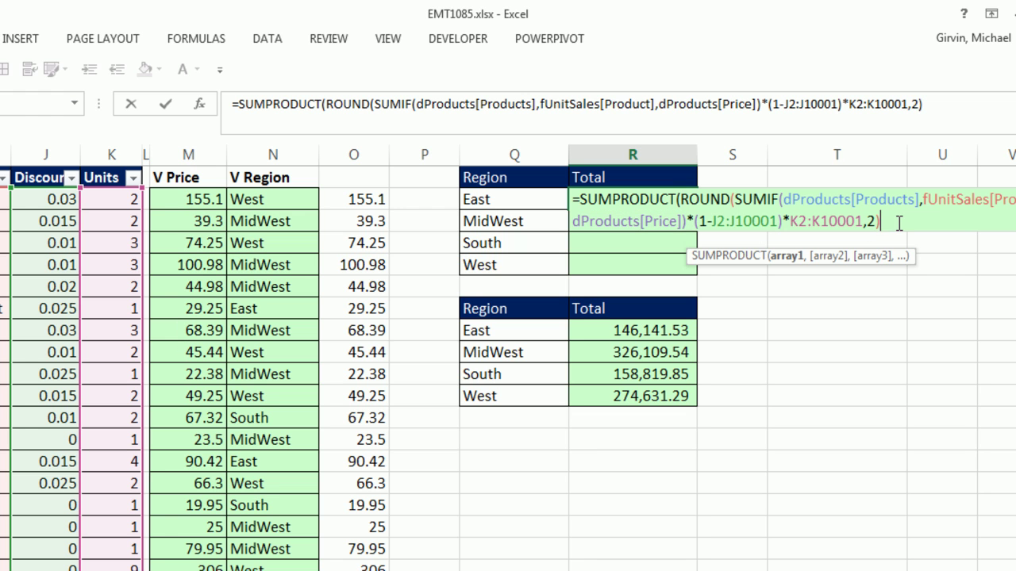
# Store the unfinished SUMPRODUCT formula in R2 as text by putting a space before its equals sign.
pyautogui.click(573, 199)
pyautogui.hotkey('alt', 'Return')
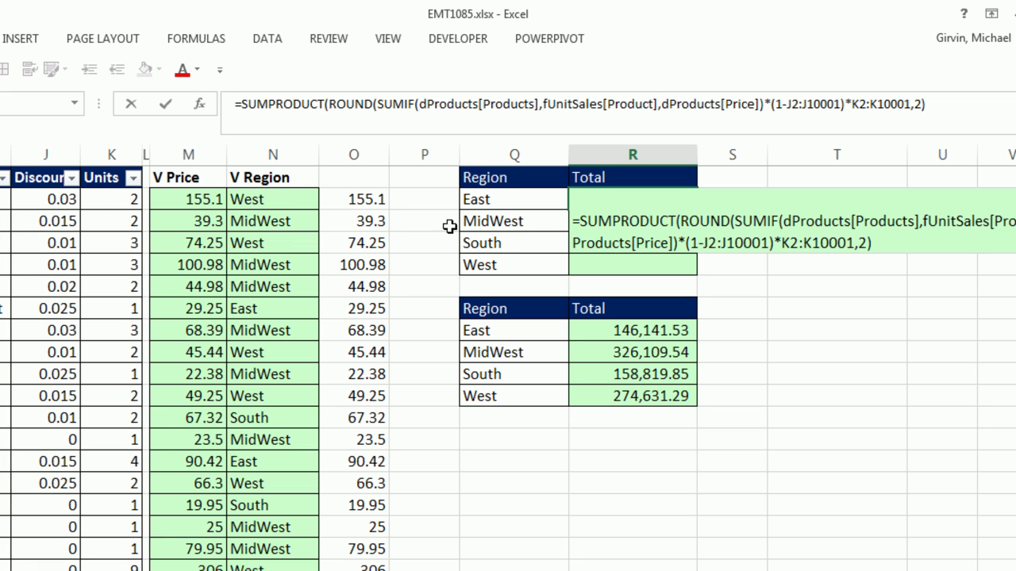
pyautogui.click(399, 199)
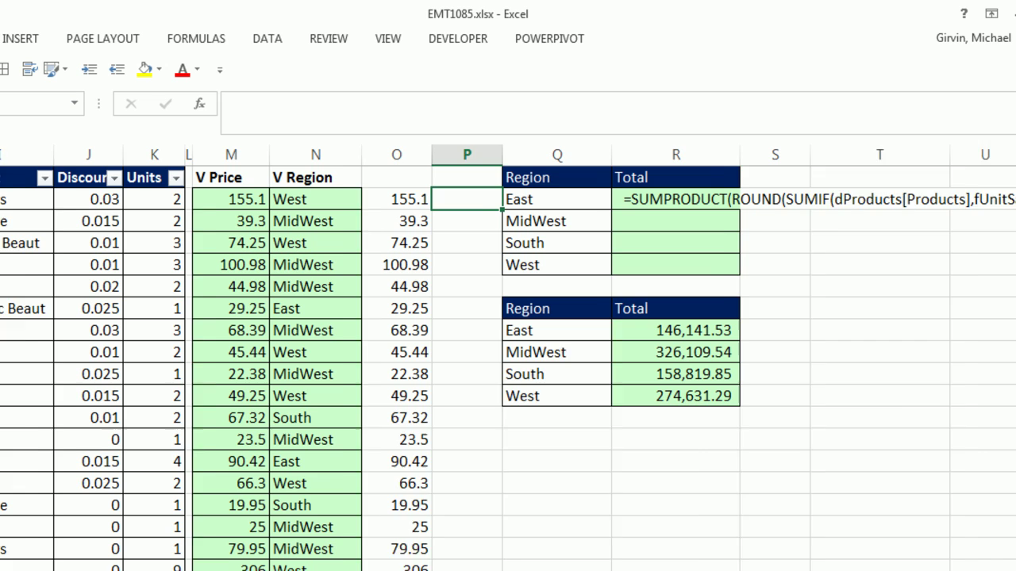
pyautogui.write('=vl')
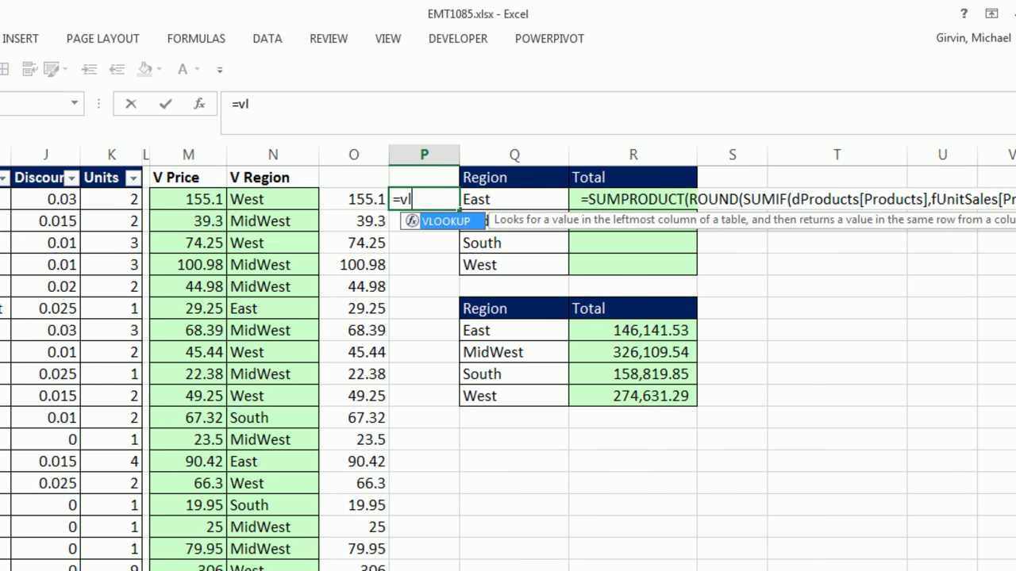
pyautogui.press('Tab')
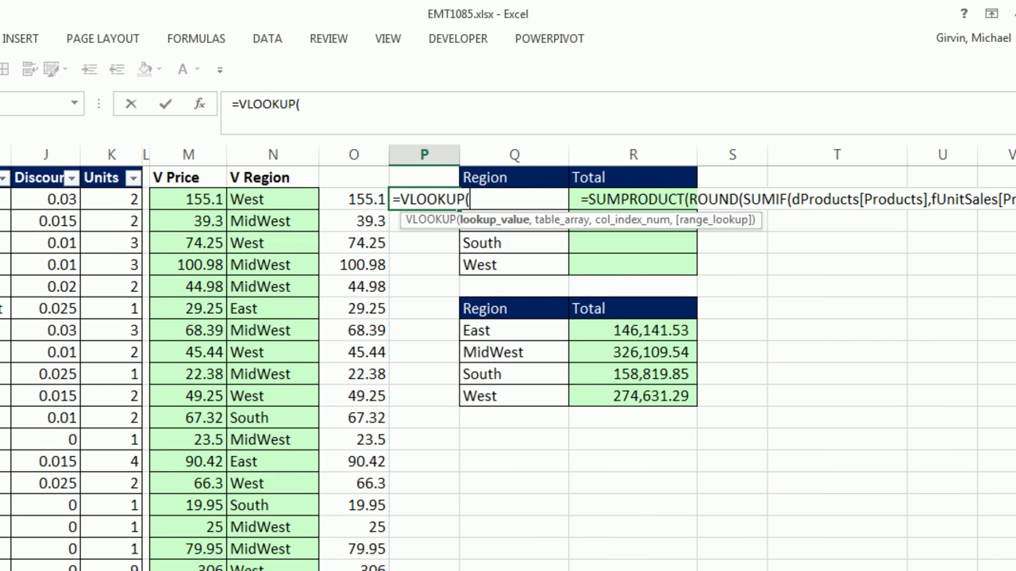
pyautogui.write(',,')
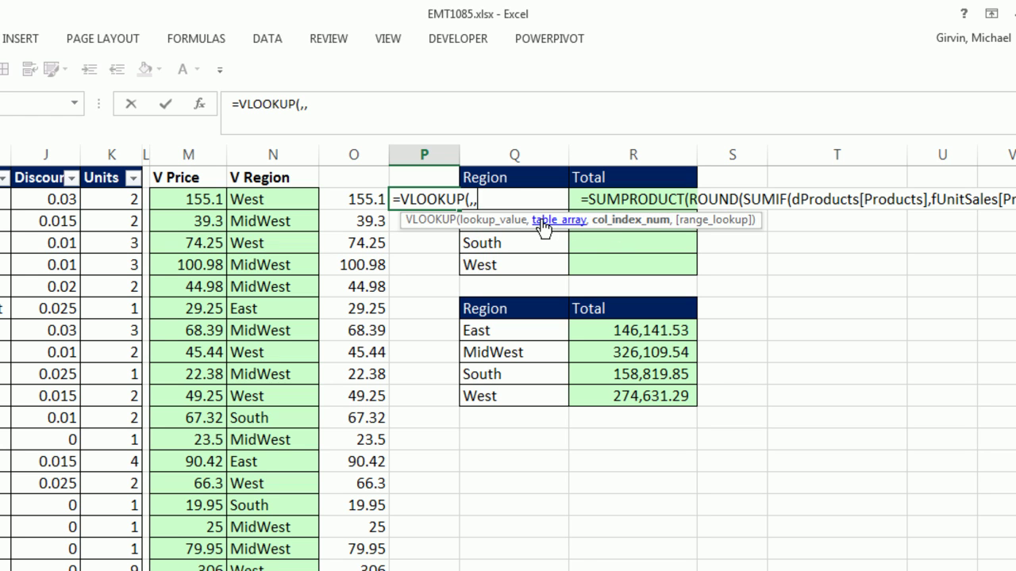
pyautogui.click(498, 222)
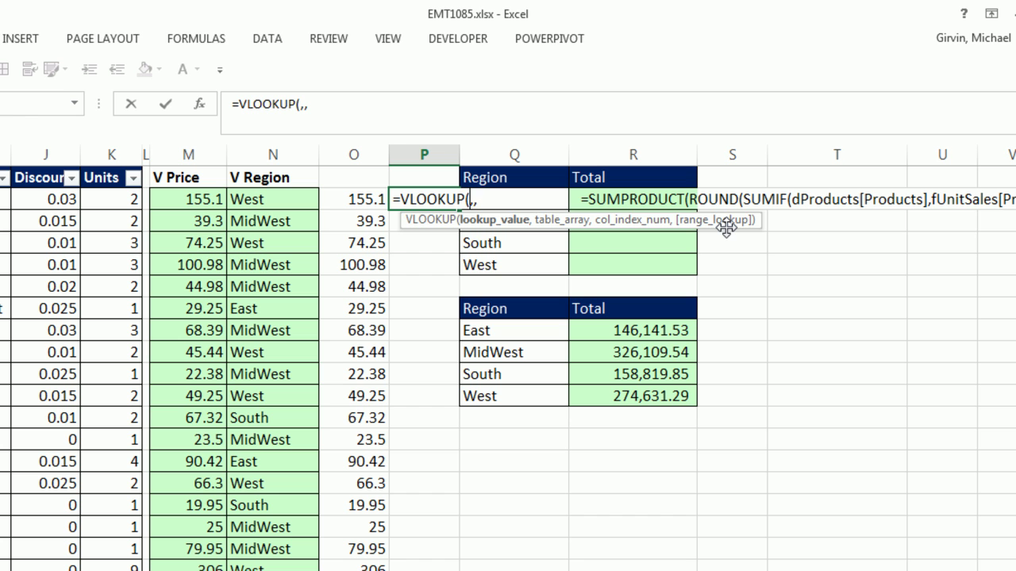
pyautogui.press('Escape')
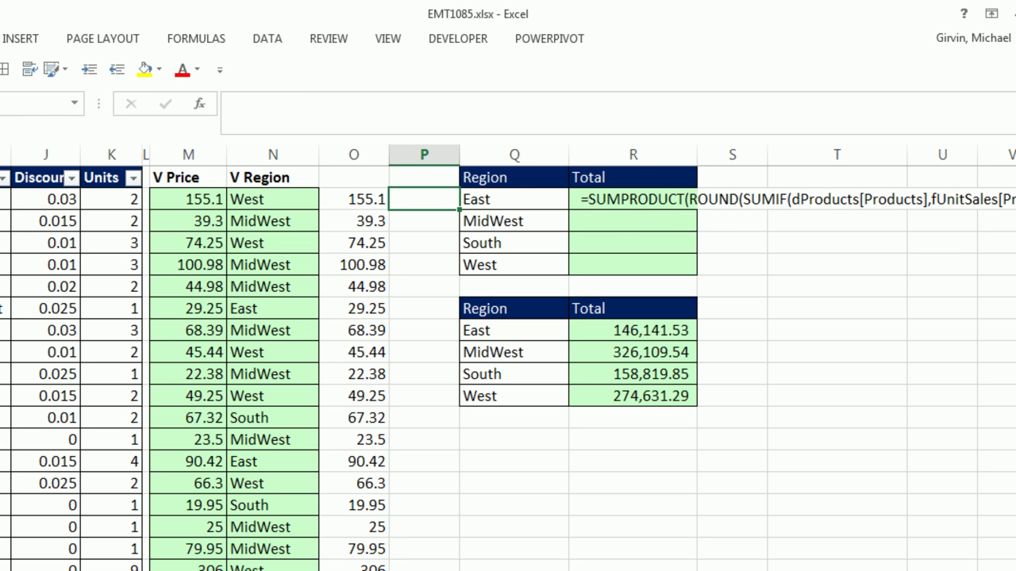
# Start a LOOKUP formula in P2 with the whole fUnitSales[SalesRep] column as the lookup value.
pyautogui.hscroll(-10, 508, 357)
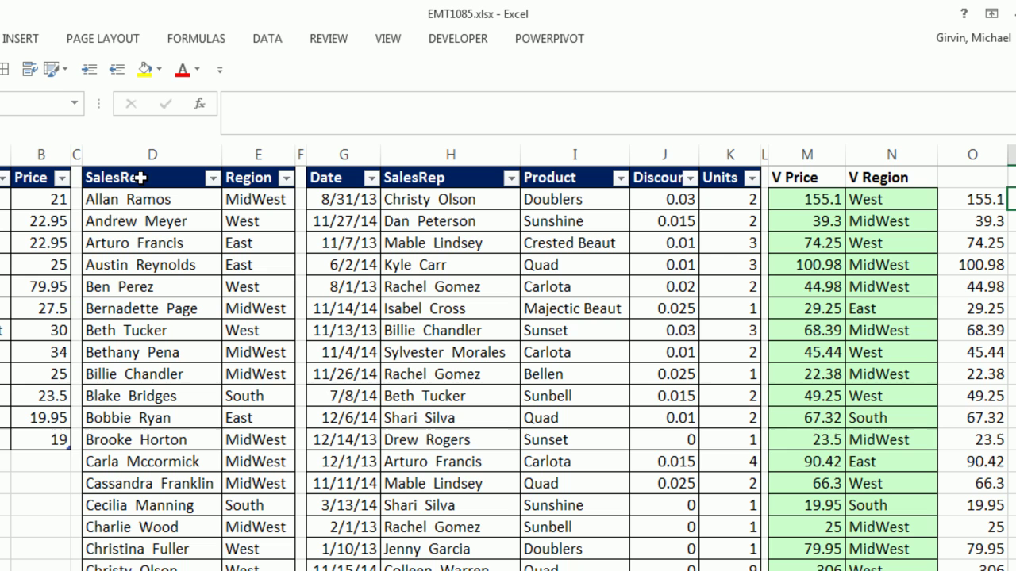
pyautogui.hscroll(2, 508, 357)
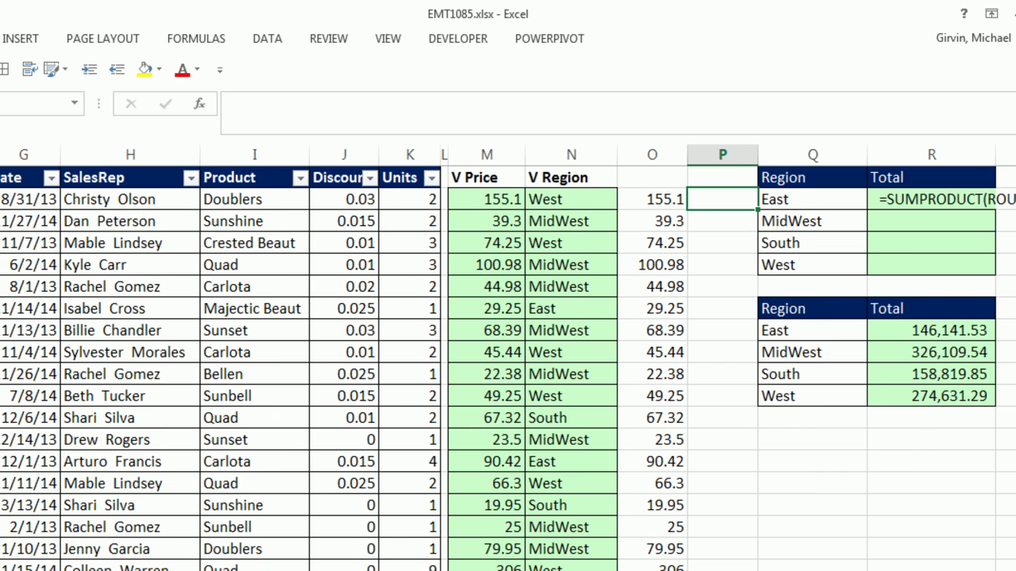
pyautogui.write('=loo')
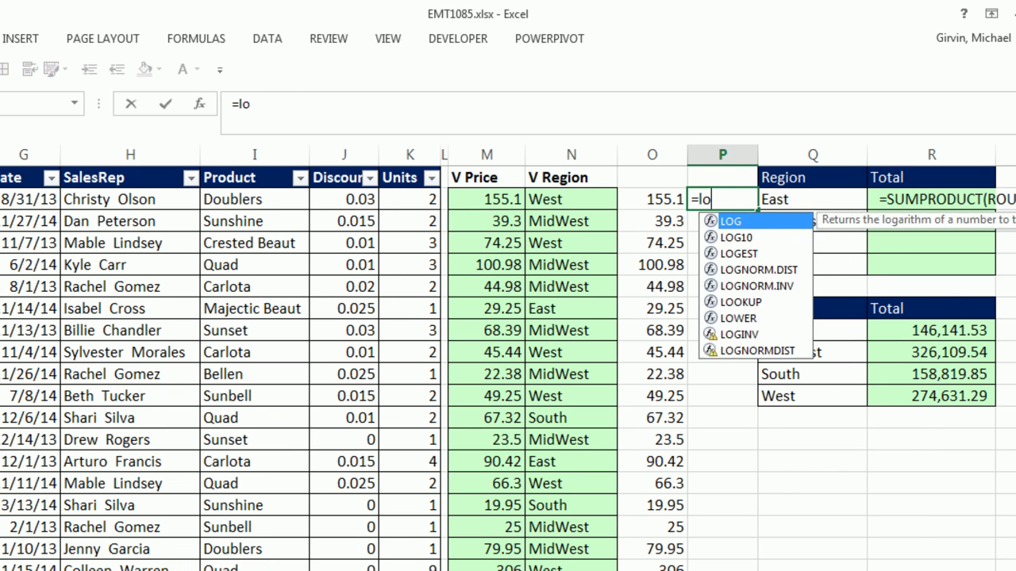
pyautogui.press('Tab')
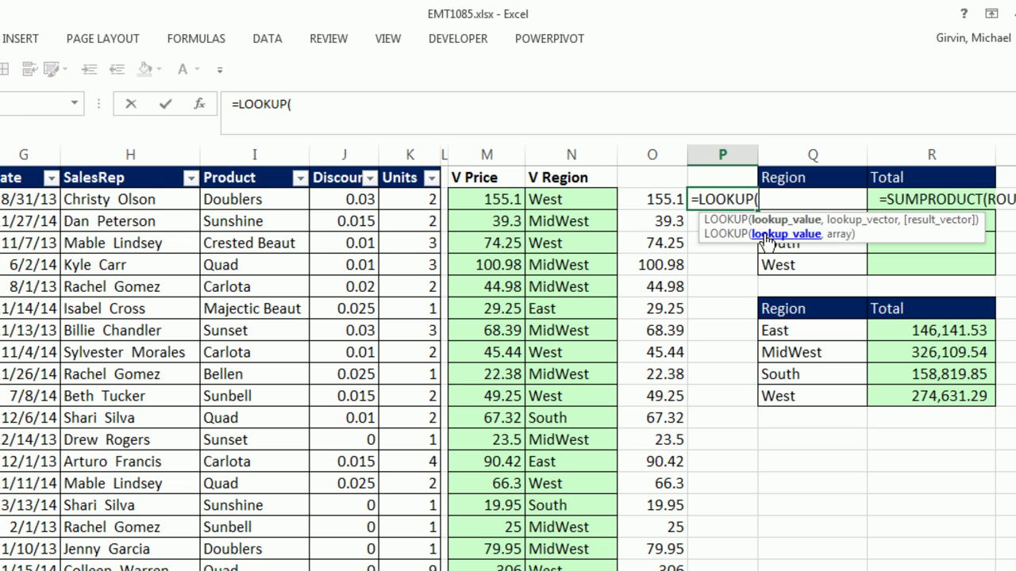
pyautogui.click(139, 199)
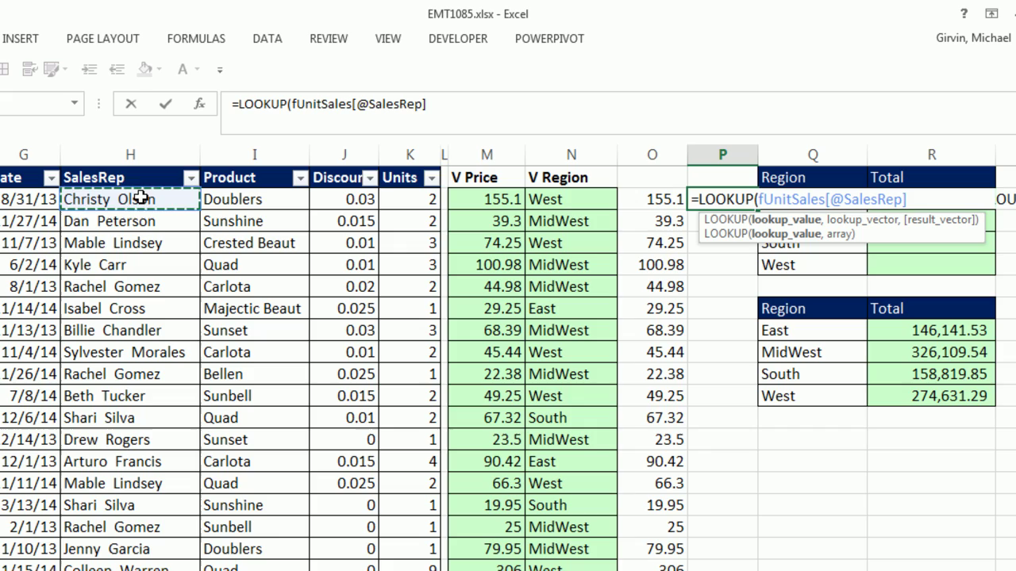
pyautogui.hotkey('ctrl', 'space')
pyautogui.scroll(-10, 139, 199)
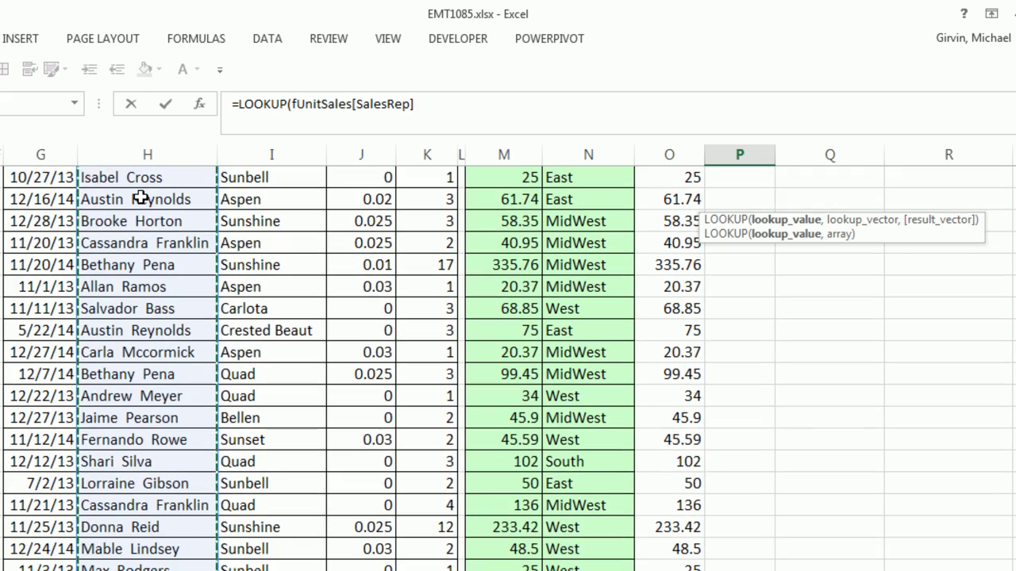
pyautogui.scroll(10, 140, 200)
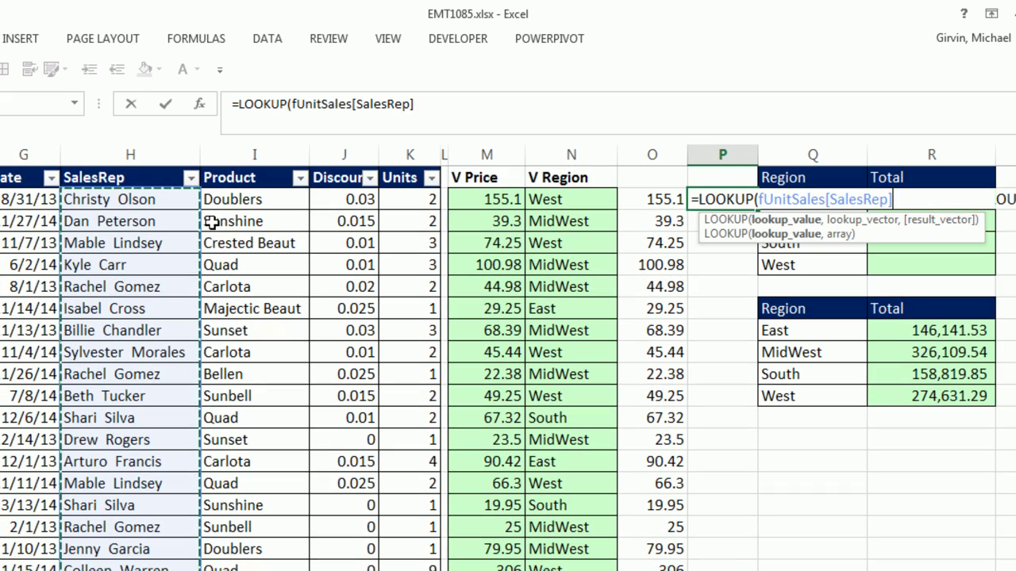
pyautogui.write(',')
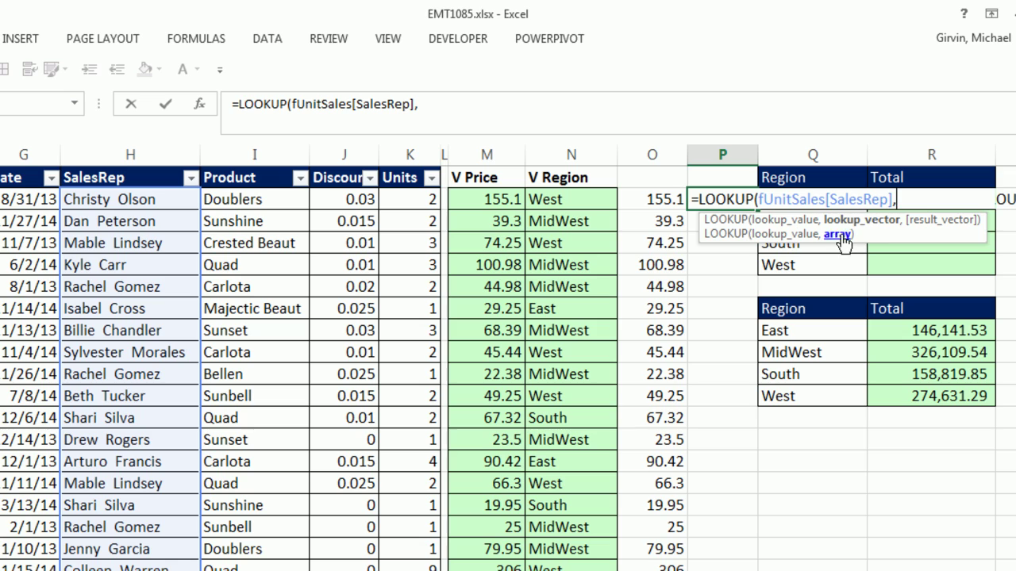
# Give the P2 LOOKUP formula the two-column dSalesRep table as its array argument and close the parenthesis.
pyautogui.hscroll(-5, 129, 240)
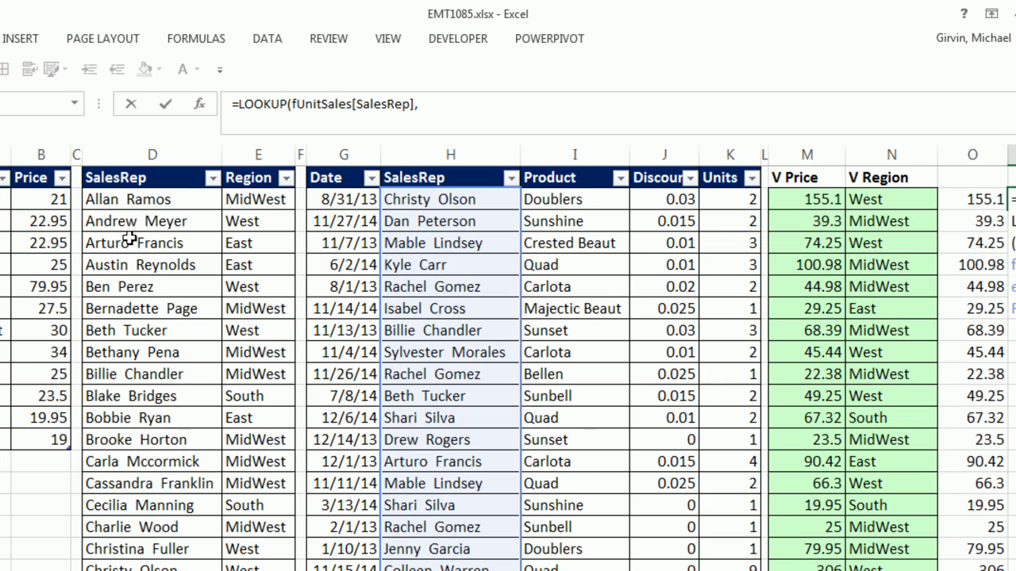
pyautogui.moveTo(100, 199); pyautogui.dragTo(238, 199)
pyautogui.hotkey('ctrl', 'shift', 'Down')
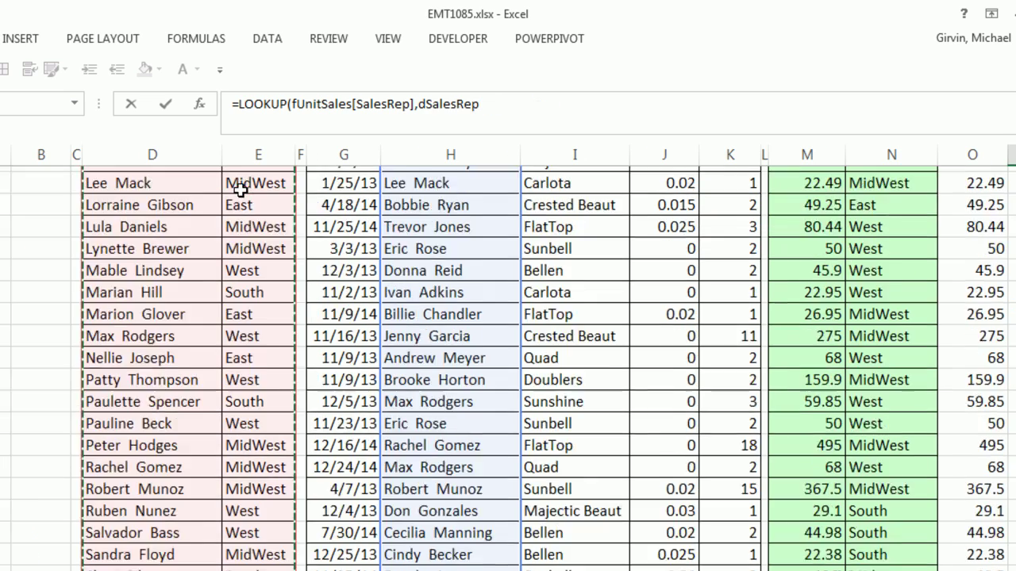
pyautogui.hotkey('ctrl', 'BackSpace')
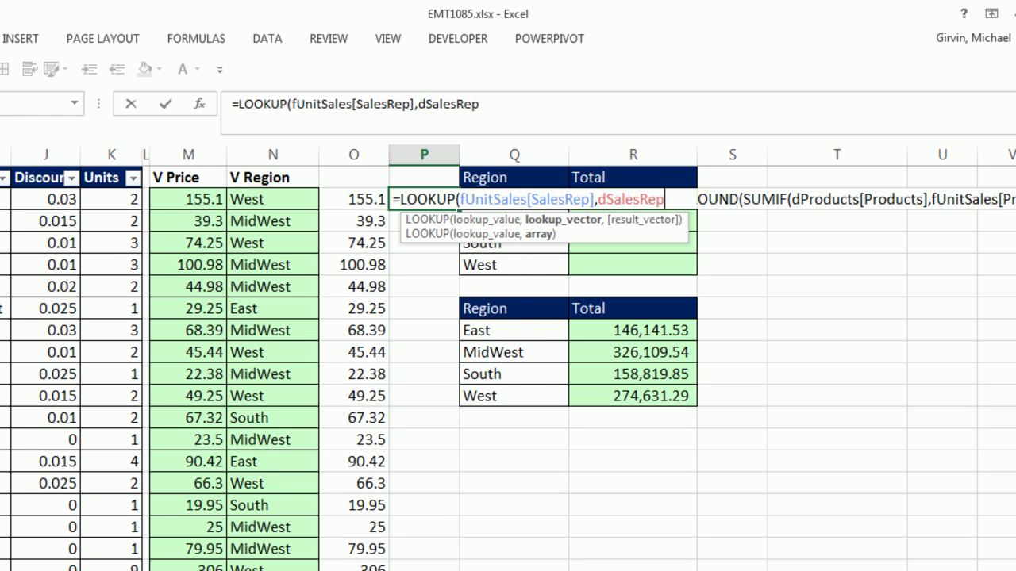
pyautogui.hscroll(-5, 508, 357)
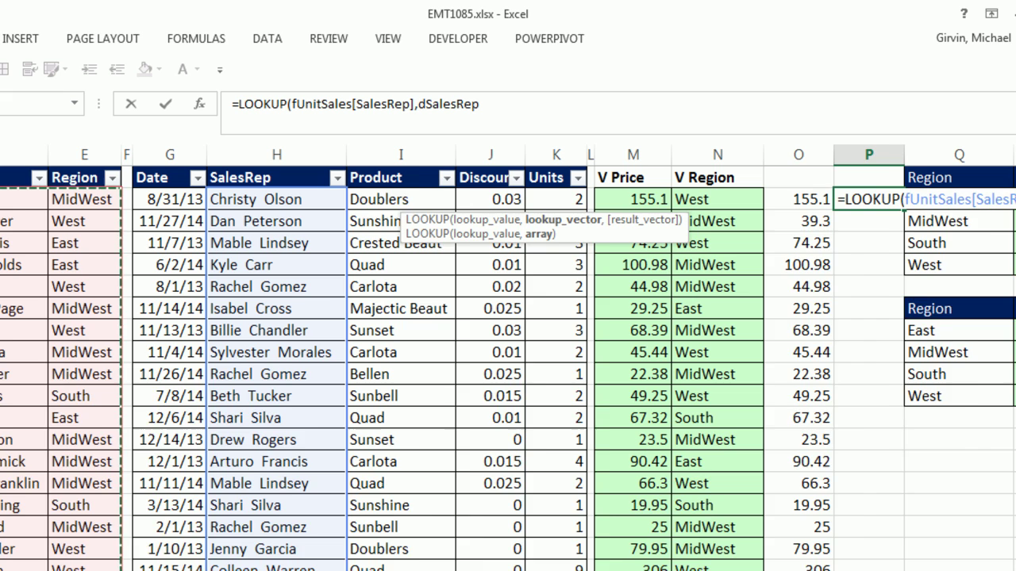
pyautogui.hscroll(-1, 508, 357)
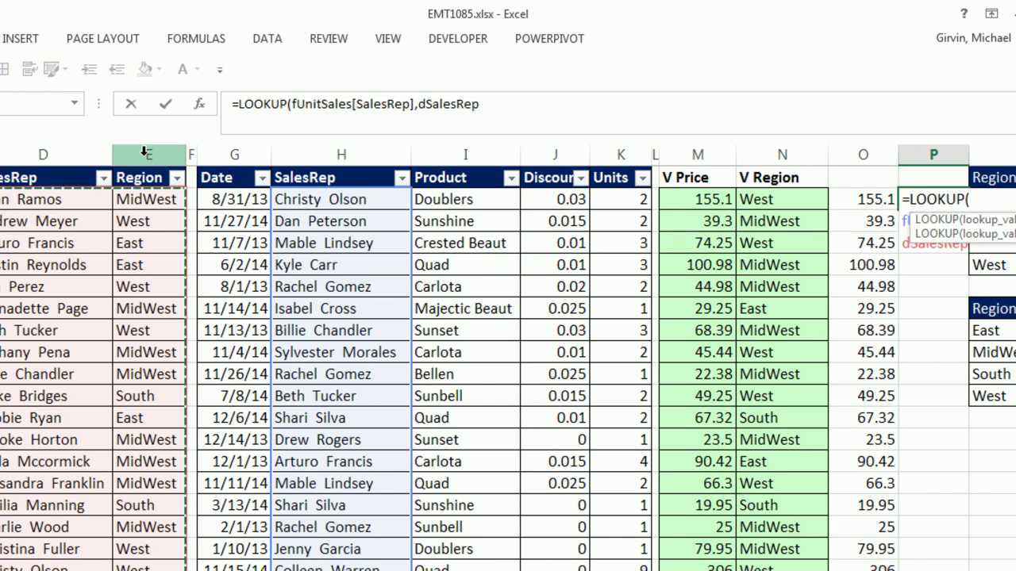
pyautogui.hscroll(3, 162, 254)
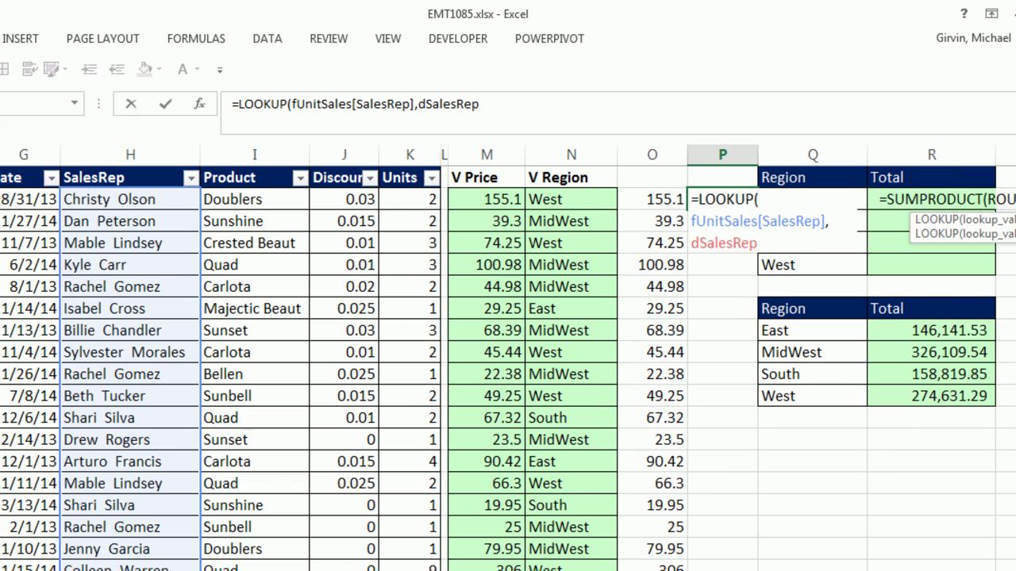
pyautogui.write(')')
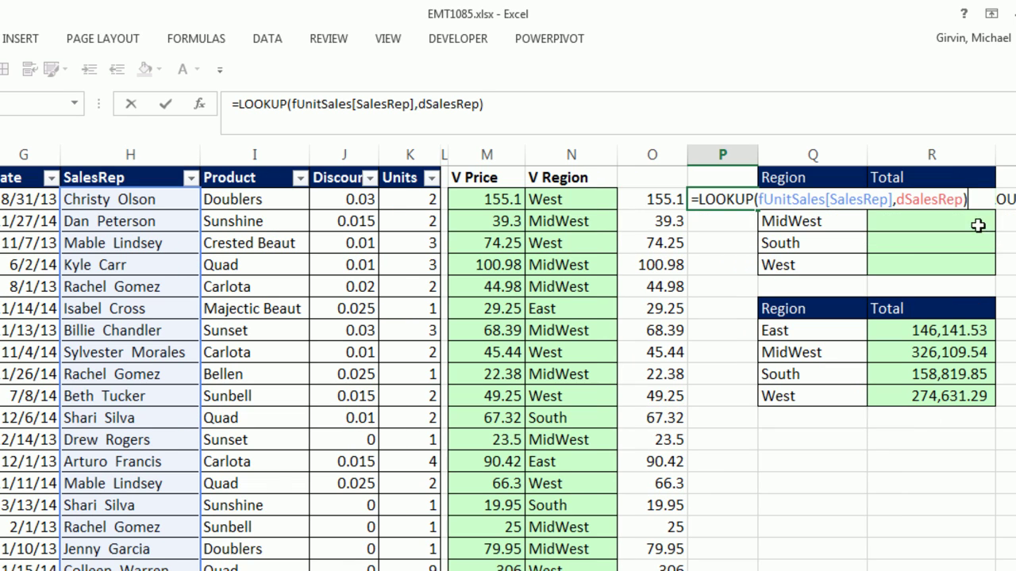
# Copy the whole LOOKUP formula in P2, evaluate it to check its result array, and cancel the cell edit.
pyautogui.hotkey('shift', 'Home')
pyautogui.hotkey('ctrl', 'c')
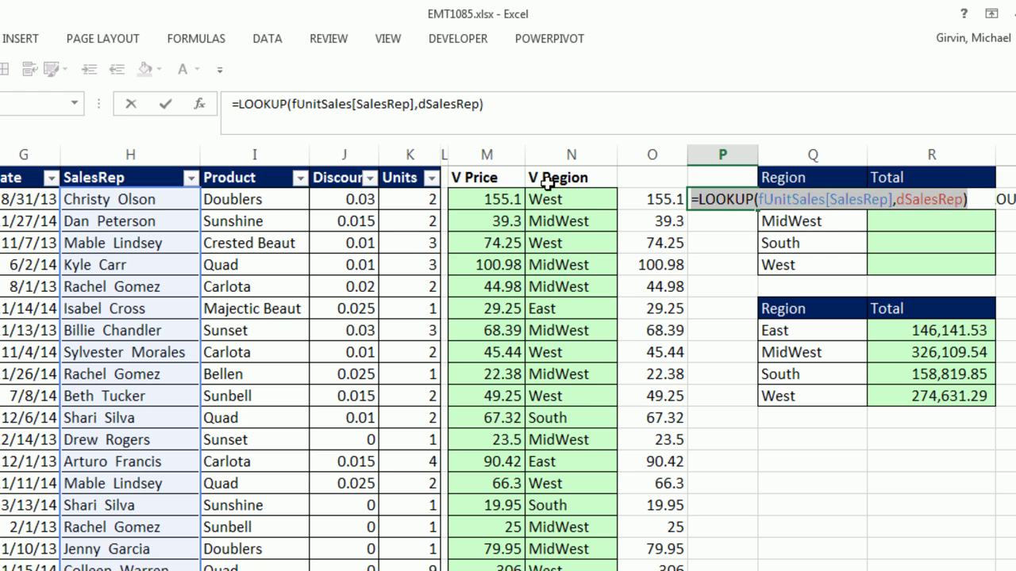
pyautogui.press('F9')
pyautogui.click(774, 247)
pyautogui.press('Escape')
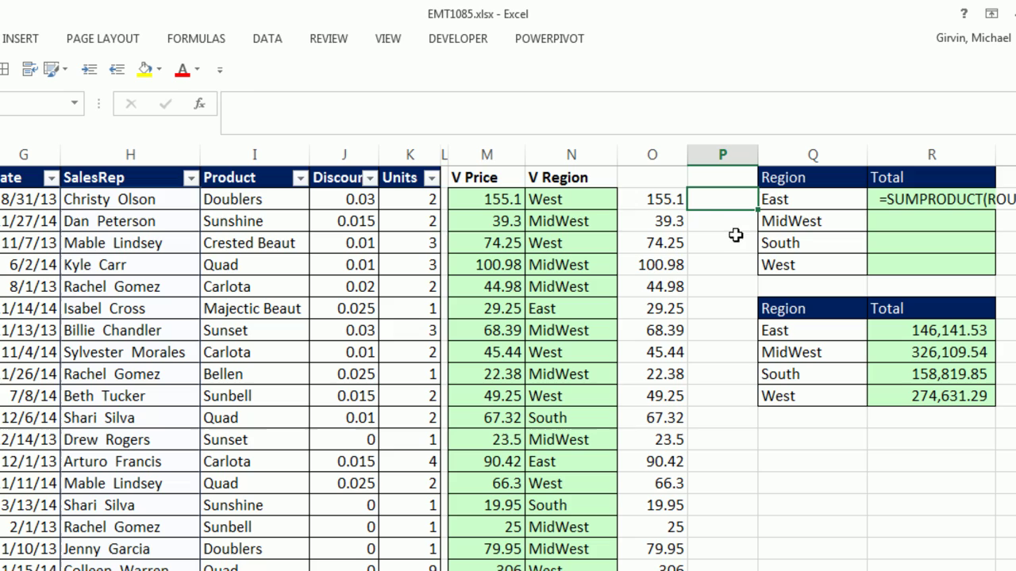
# Enter the copied LOOKUP formula as an array formula in P2:P10001, alongside the filled rows of column O.
pyautogui.click(665, 200)
pyautogui.hotkey('ctrl', 'Down')
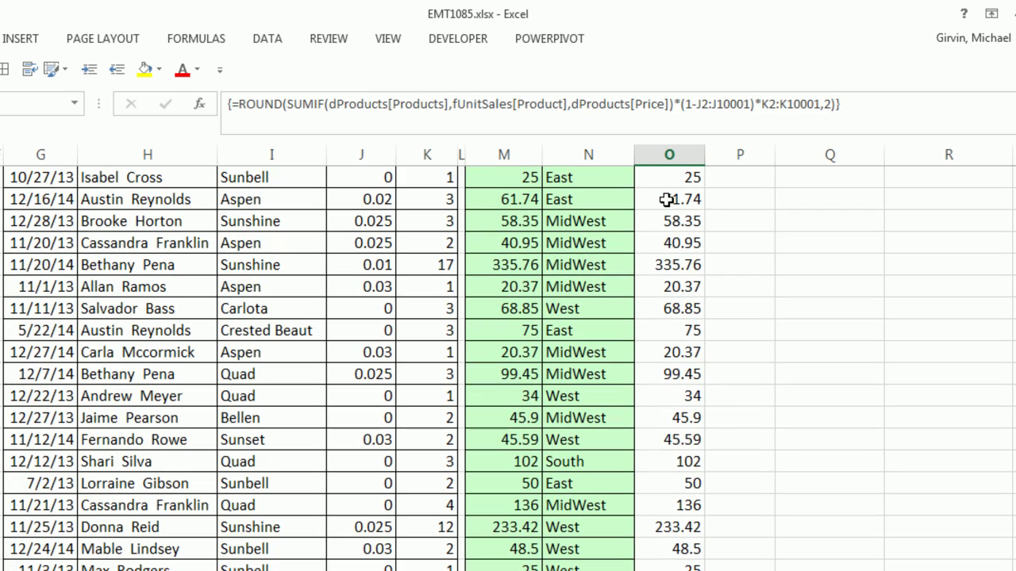
pyautogui.press('Right')
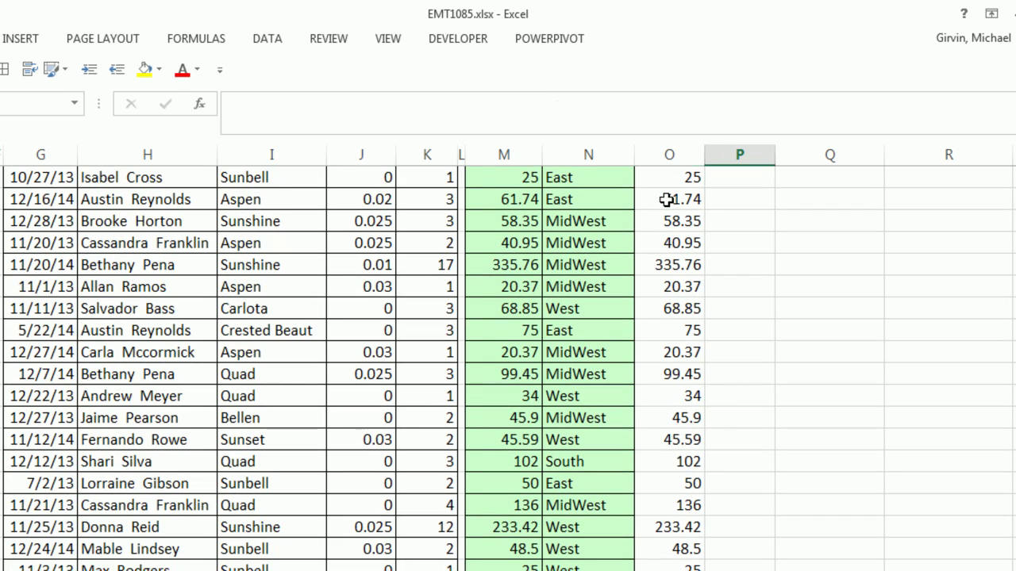
pyautogui.hotkey('ctrl', 'shift', 'Up')
pyautogui.hotkey('shift', 'Down')
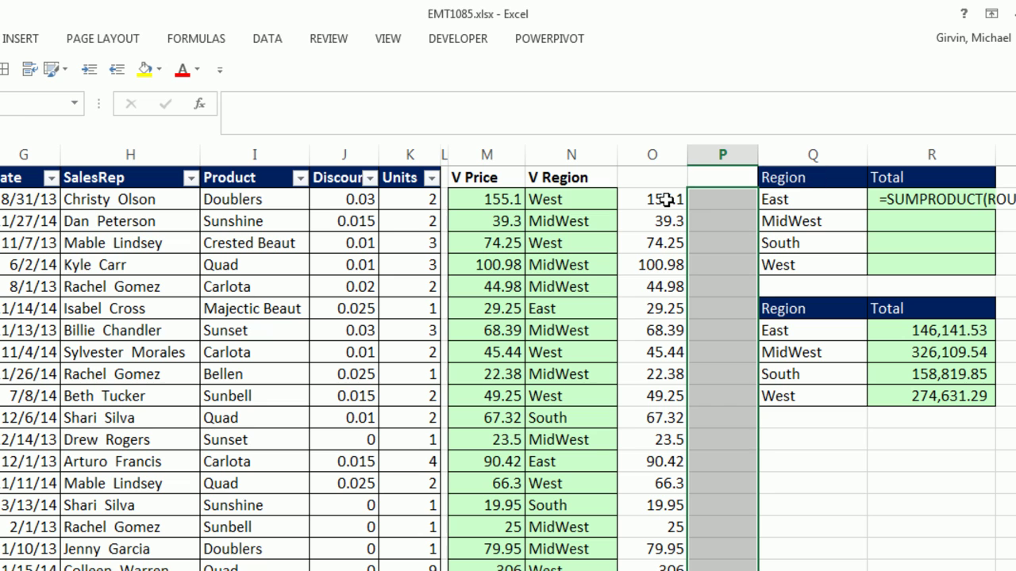
pyautogui.press('Return')
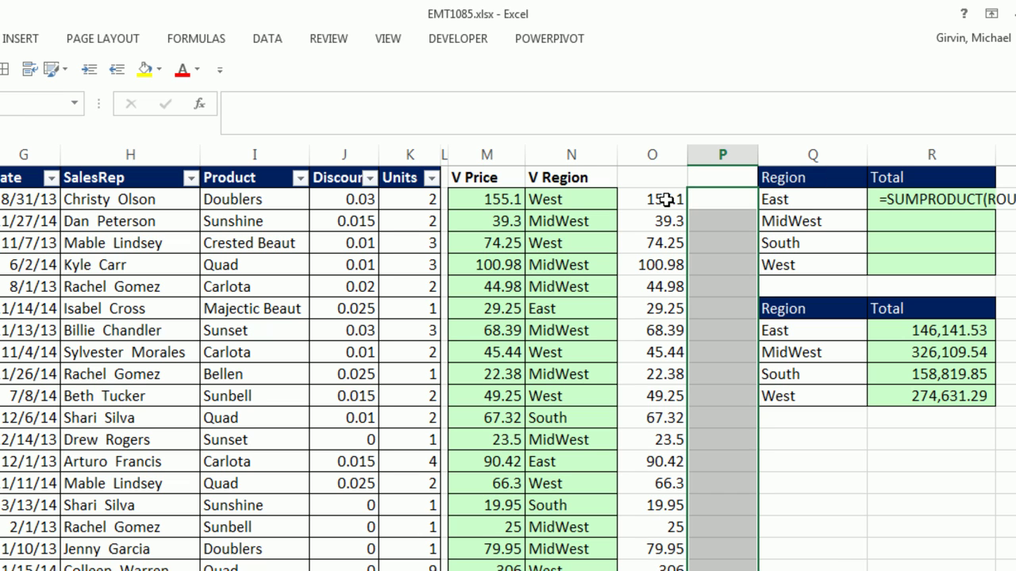
pyautogui.press('F2')
pyautogui.hotkey('ctrl', 'v')
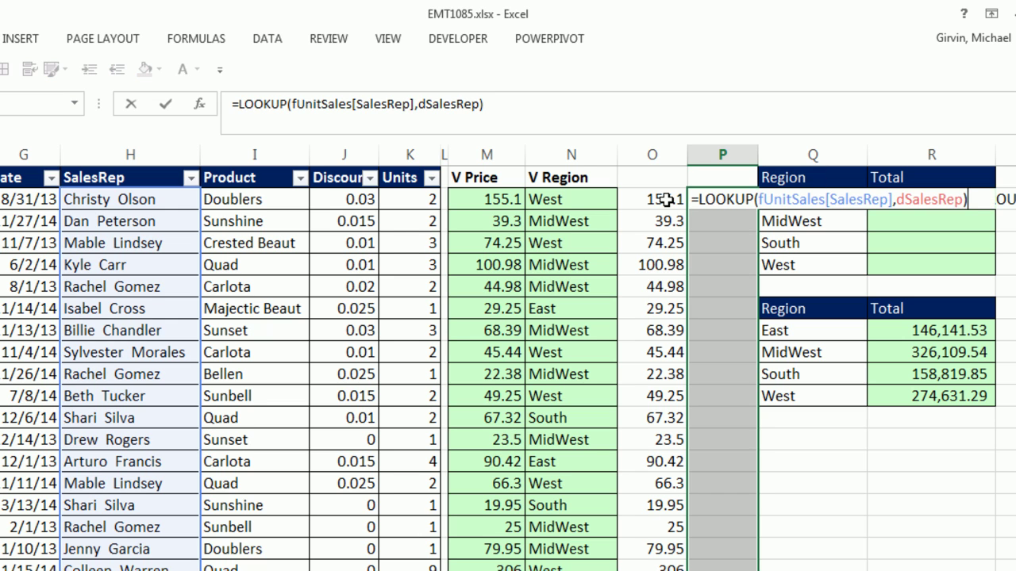
pyautogui.hotkey('ctrl', 'shift', 'Return')
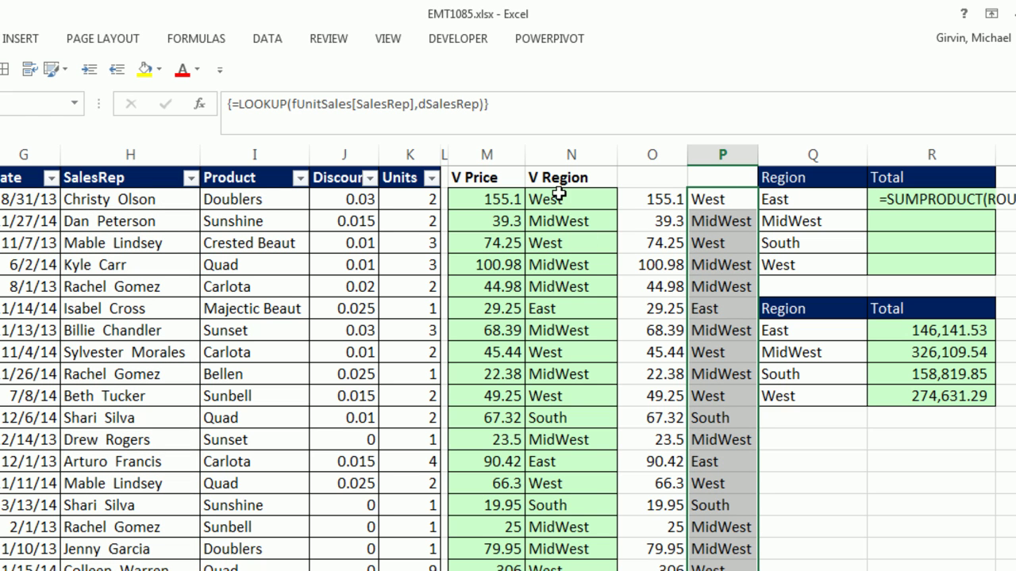
# Copy the LOOKUP expression from P2 without its equals sign and re-enter the array formula.
pyautogui.hscroll(6, 258, 210)
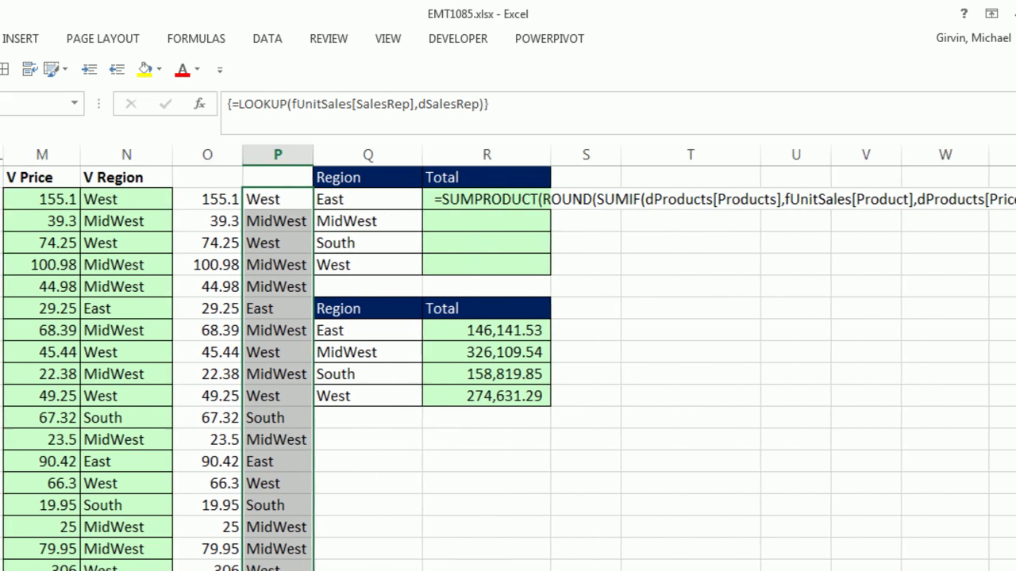
pyautogui.click(250, 200)
pyautogui.doubleClick(250, 200)
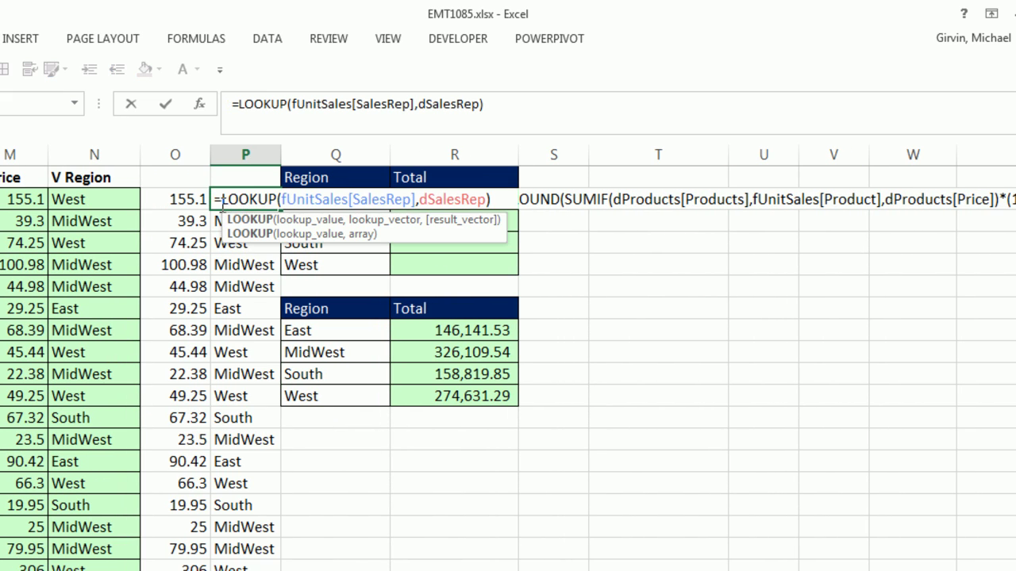
pyautogui.doubleClick(246, 199)
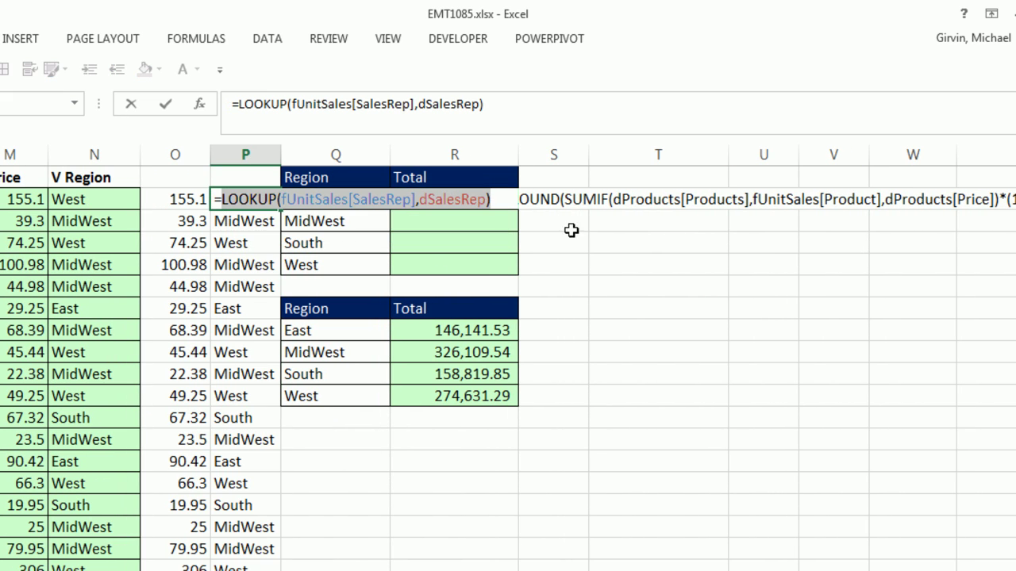
pyautogui.hotkey('ctrl', 'shift', 'Return')
pyautogui.hscroll(1, 508, 358)
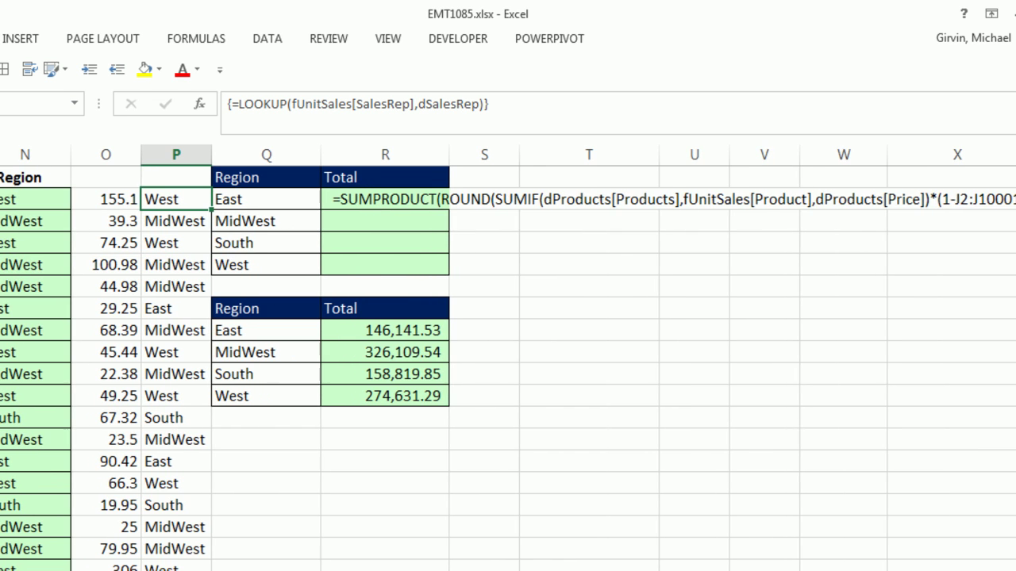
pyautogui.hscroll(1, 507, 358)
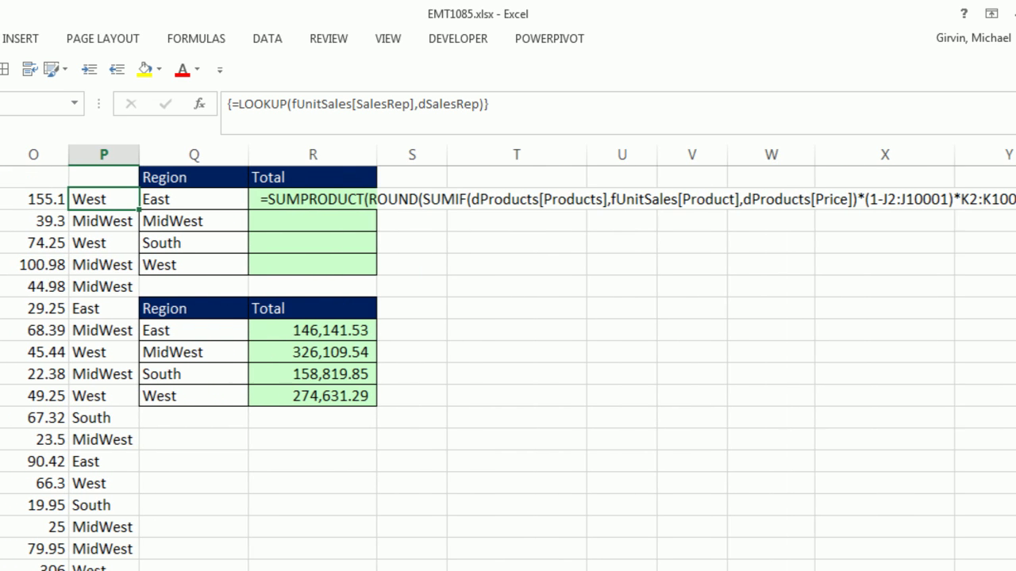
# Add --(LOOKUP(fUnitSales[SalesRep],dSalesRep)=Q2) as the second SUMPRODUCT array in R2, close the parentheses and enter the formula.
pyautogui.click(256, 199)
pyautogui.doubleClick(256, 200)
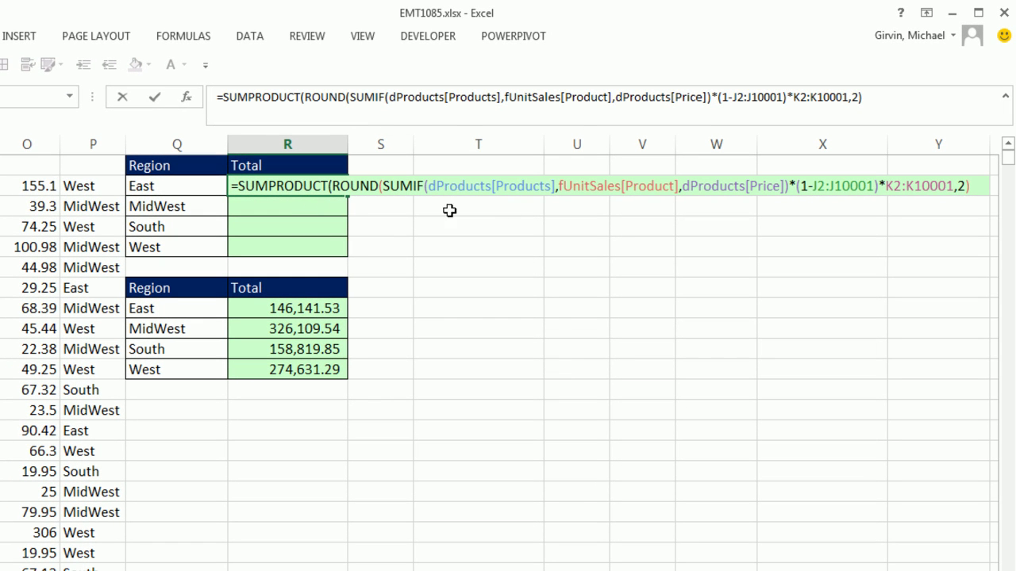
pyautogui.click(971, 189)
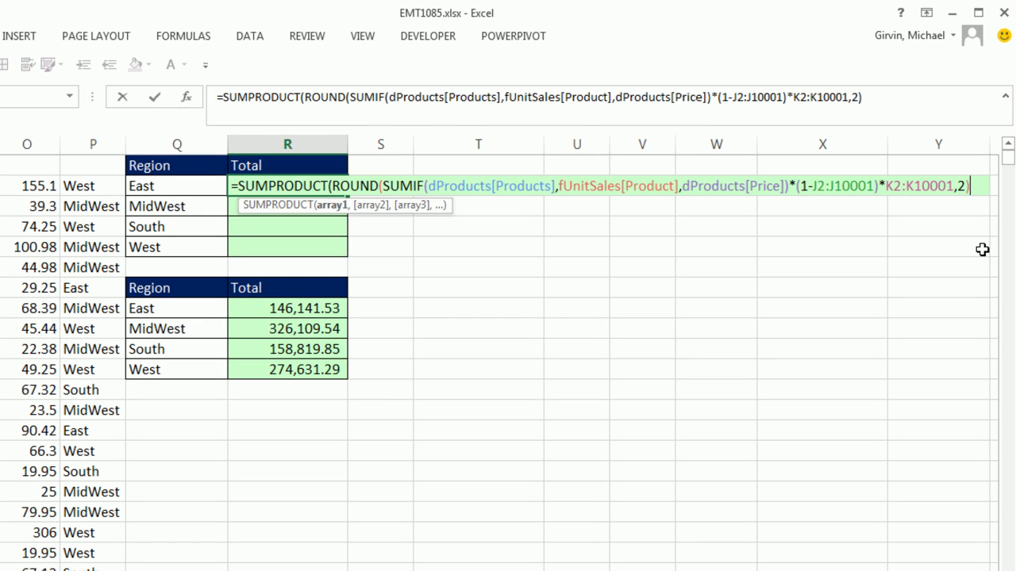
pyautogui.write(',')
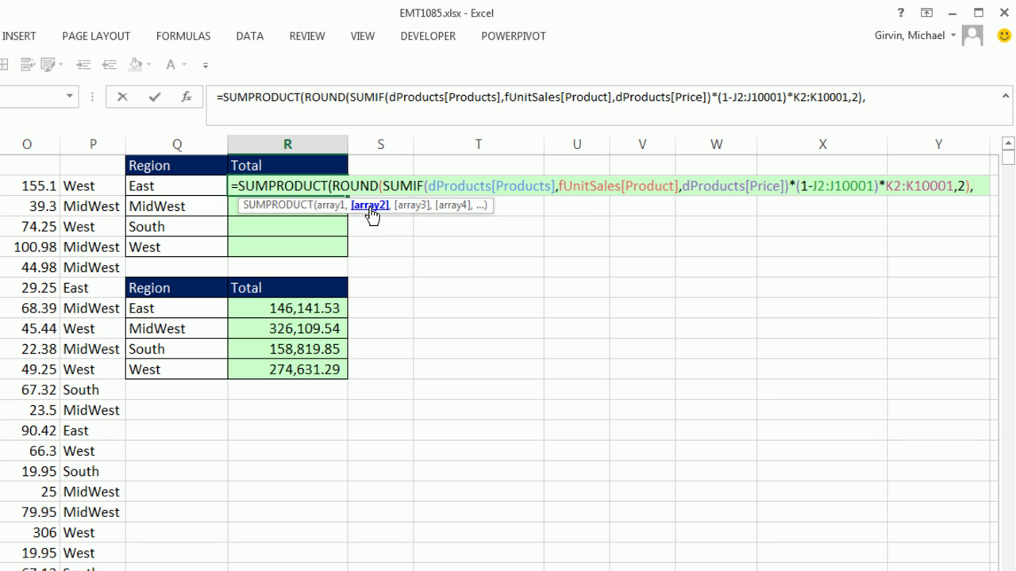
pyautogui.write('--(')
pyautogui.hotkey('ctrl', 'v')
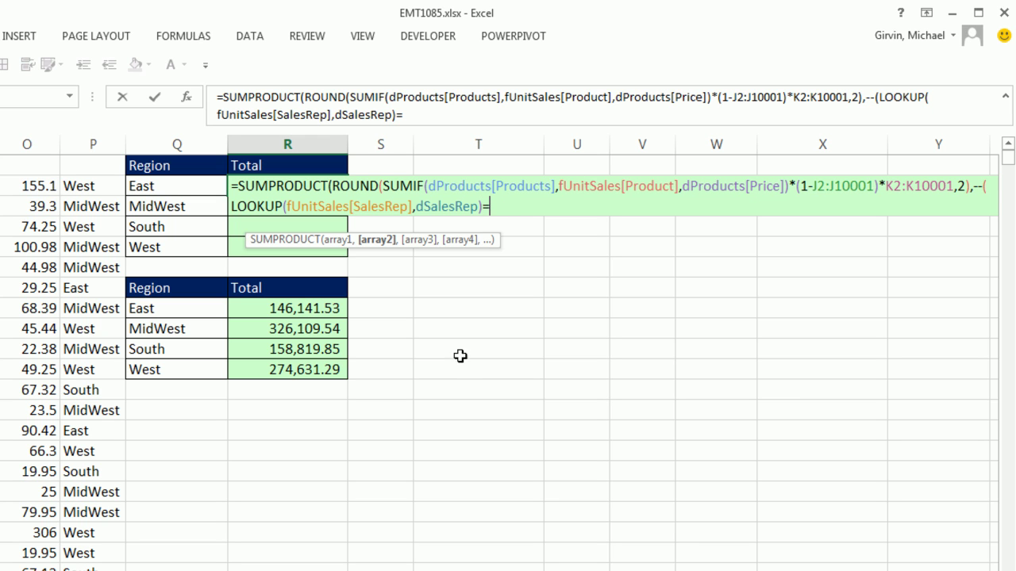
pyautogui.click(168, 185)
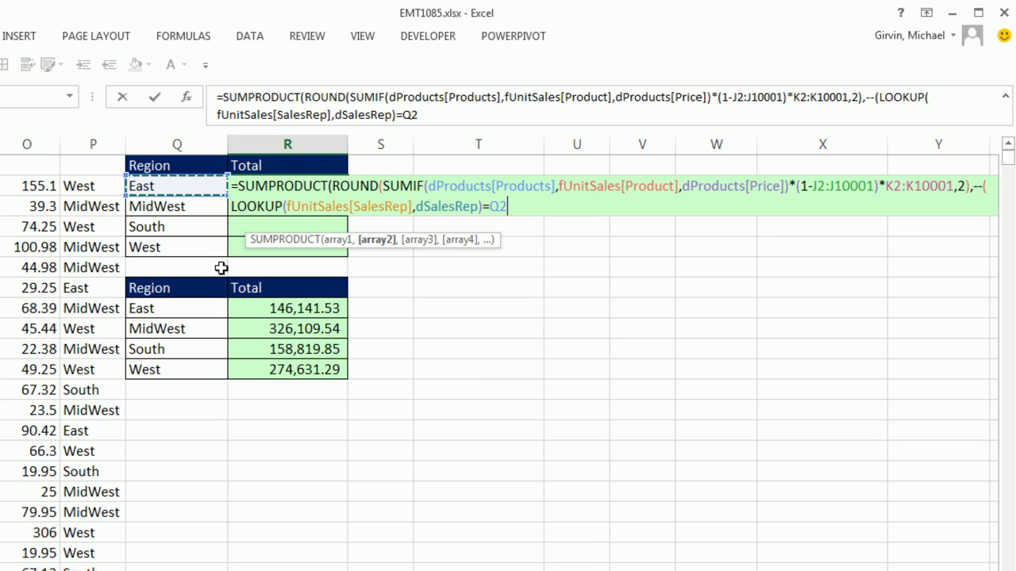
pyautogui.write(')')
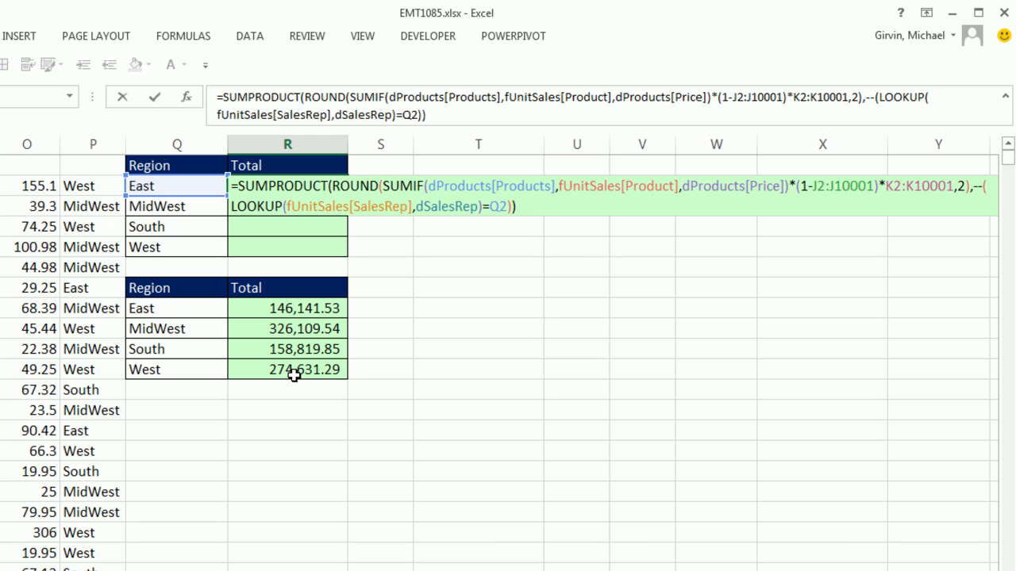
pyautogui.hotkey('ctrl', 'Return')
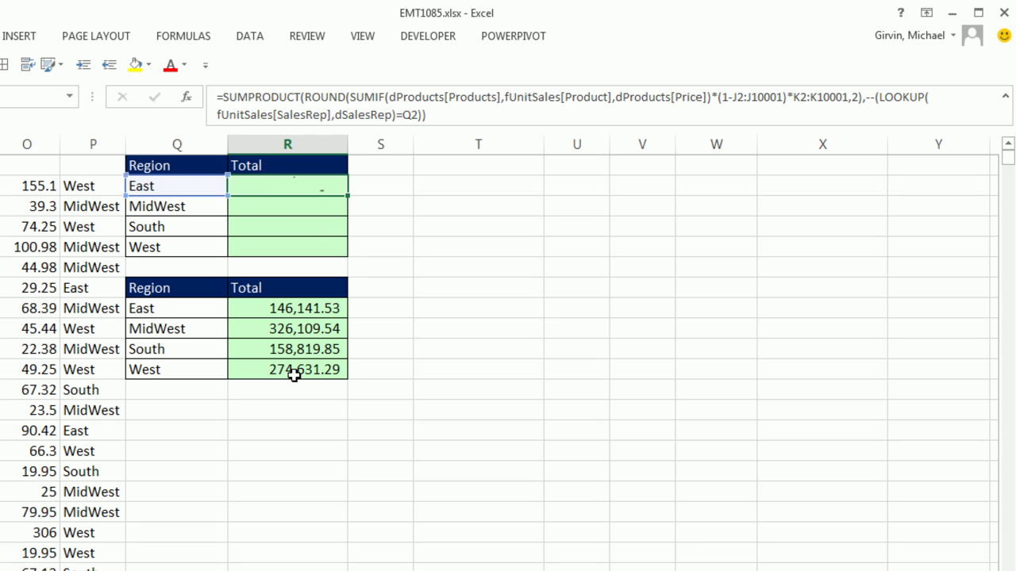
# Examine the array1 and array2 arguments of the SUMPRODUCT formula in R2 and close the cell edit.
pyautogui.doubleClick(265, 191)
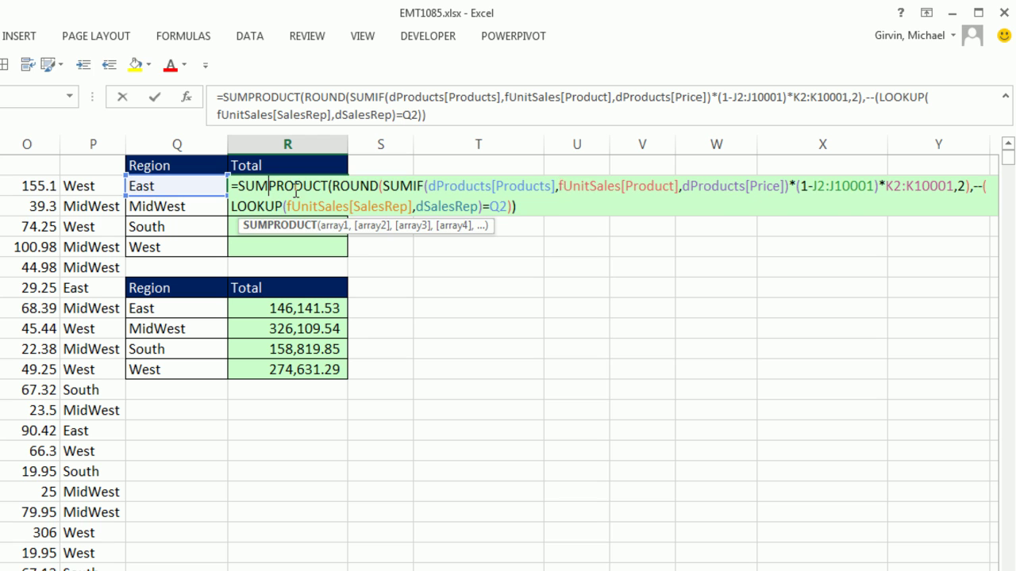
pyautogui.click(984, 186)
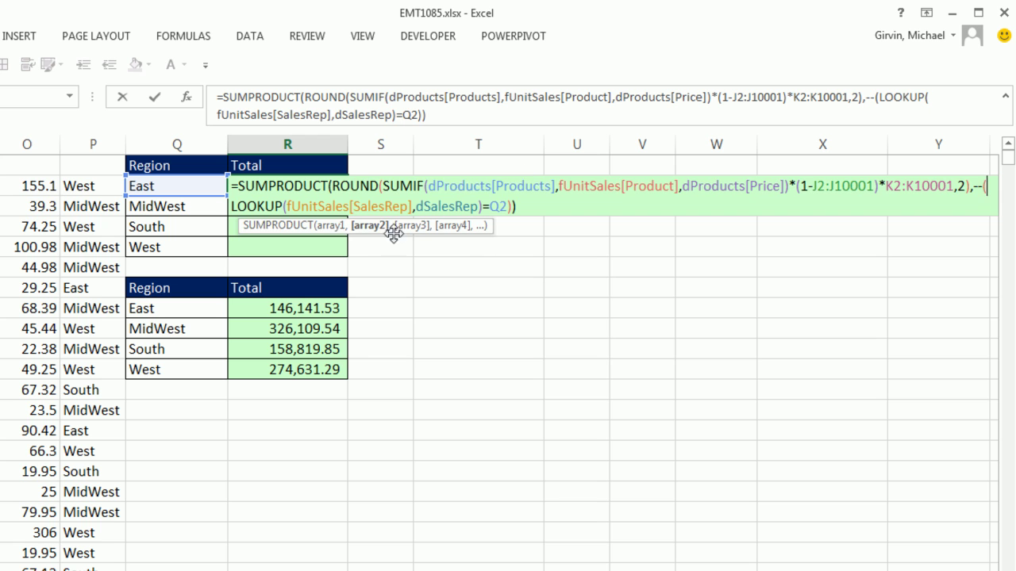
pyautogui.click(334, 227)
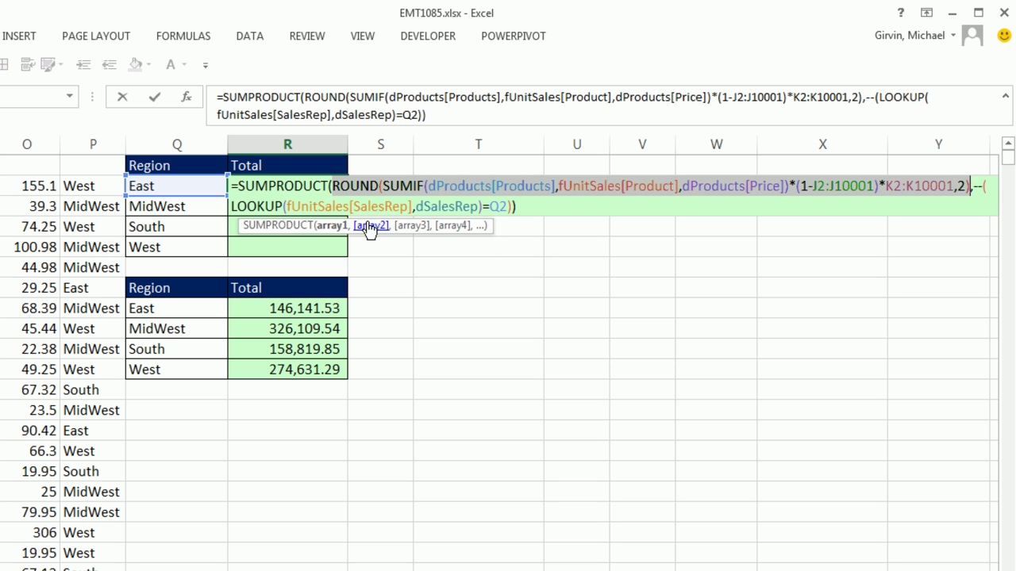
pyautogui.click(369, 226)
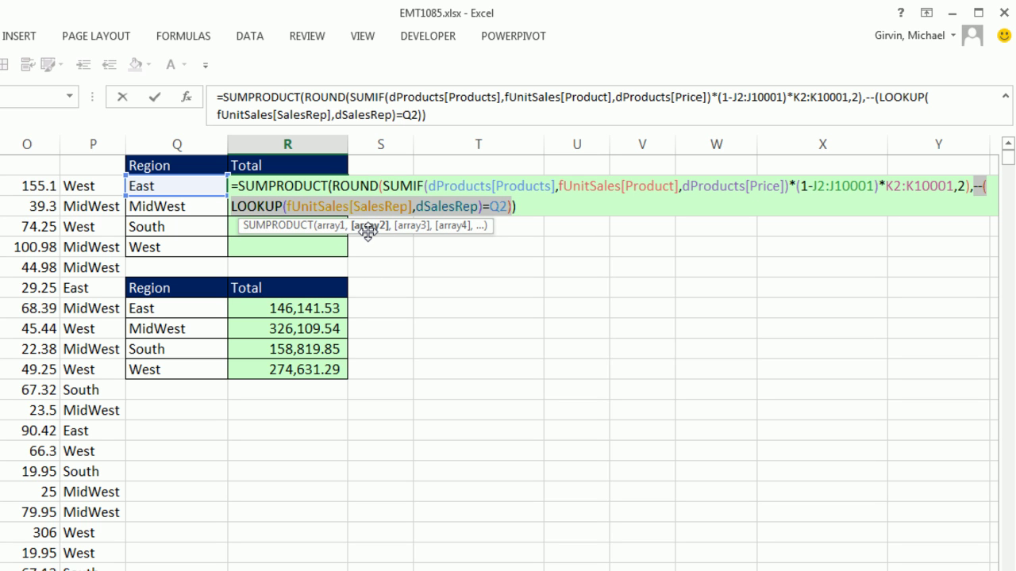
pyautogui.click(327, 227)
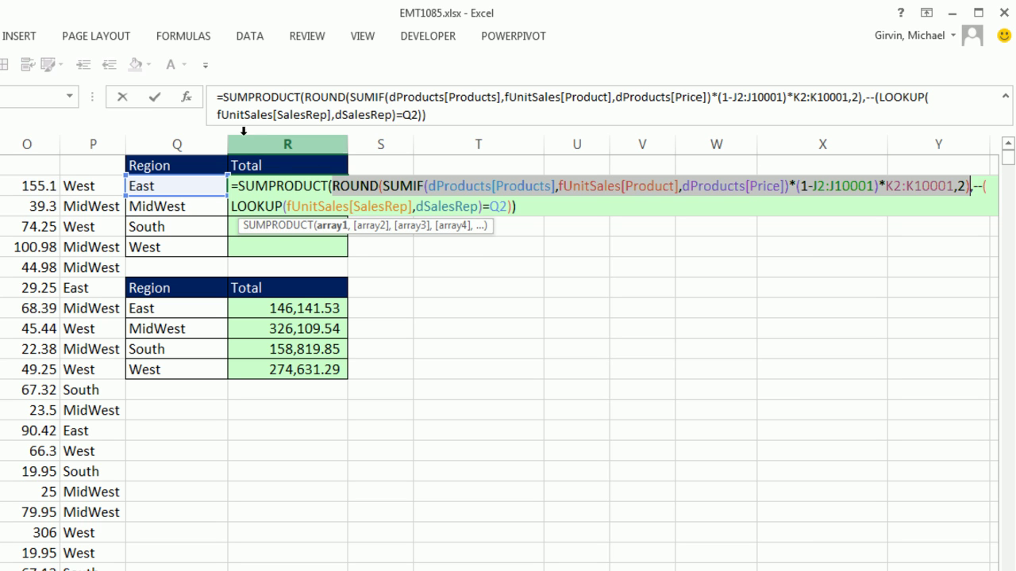
pyautogui.click(236, 186)
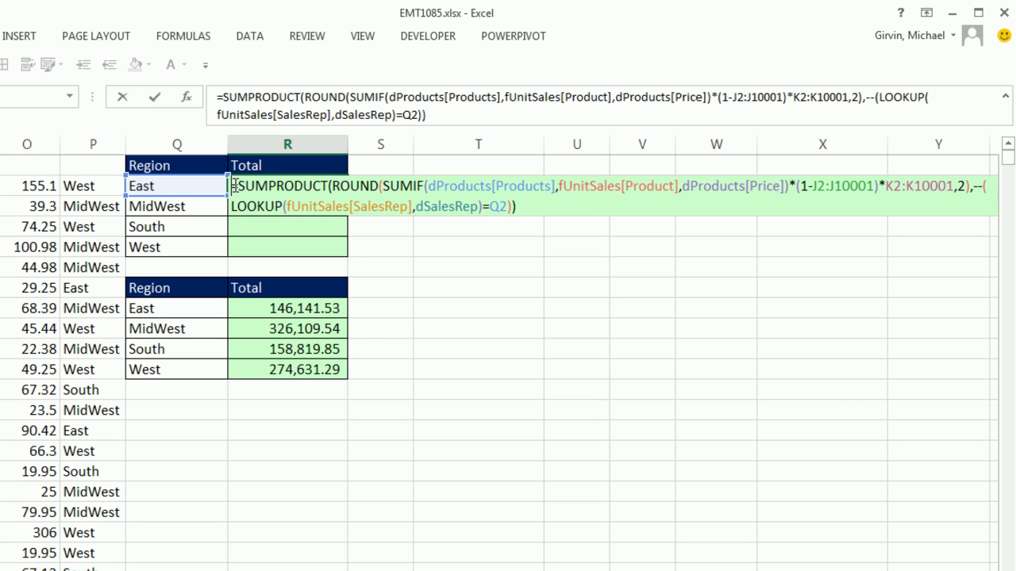
pyautogui.press('Return')
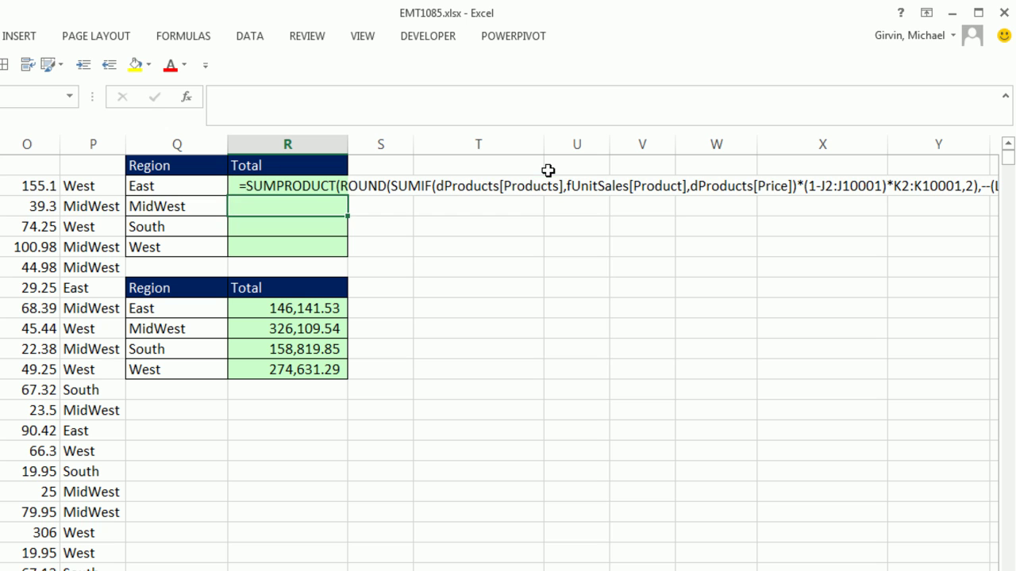
# Inspect the ROUND array formula in cells O2, O3 and O4, leaving each as an array formula.
pyautogui.click(45, 187)
pyautogui.write('=ROUND(SUMIF(dProducts[Products],fUnitSales[Product],dProducts[Price])*(1-J2:J10001)*K2:K10001,2)')
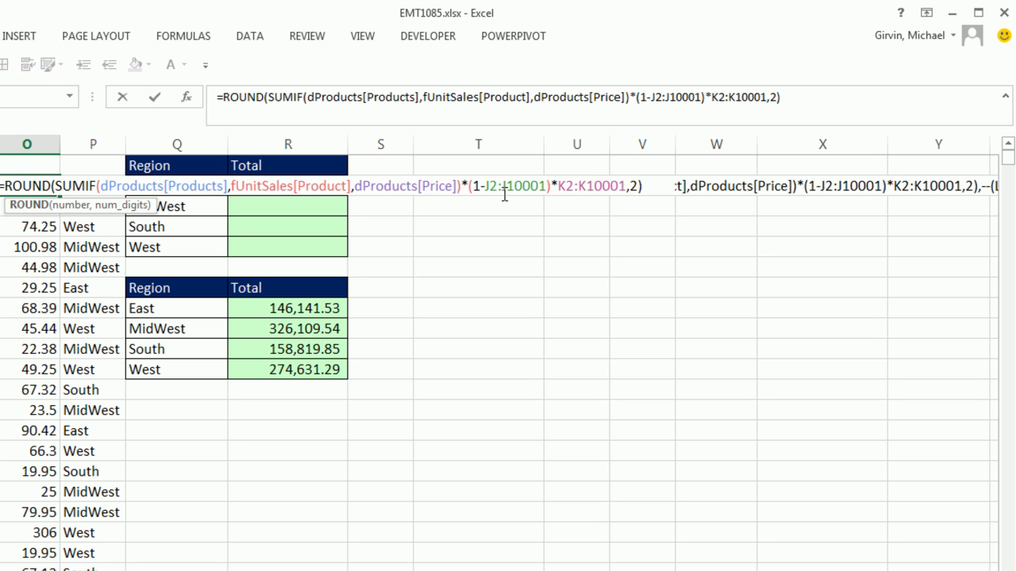
pyautogui.click(50, 185)
pyautogui.press('Escape')
pyautogui.doubleClick(6, 207)
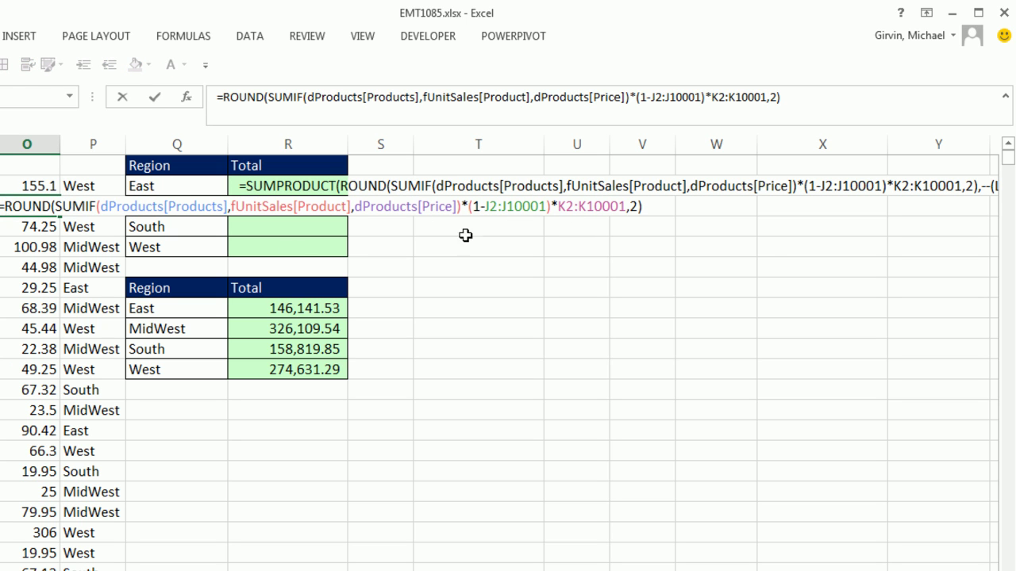
pyautogui.hotkey('ctrl', 'shift', 'Return')
pyautogui.doubleClick(34, 222)
pyautogui.hotkey('ctrl', 'shift', 'Return')
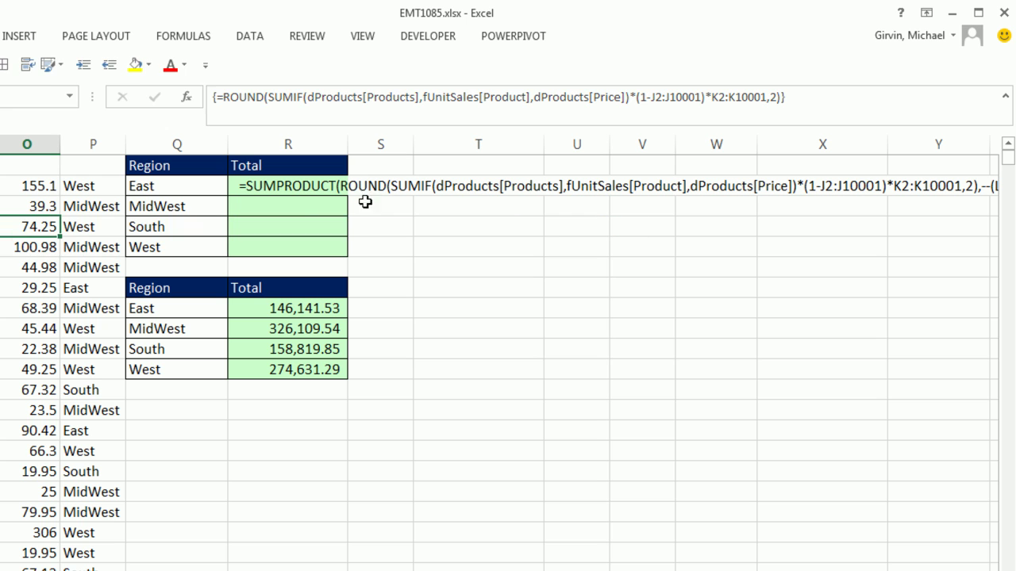
# Re-enter the SUMPRODUCT formula in R2 and fill it down to R5, checking the references in the last cell.
pyautogui.doubleClick(247, 187)
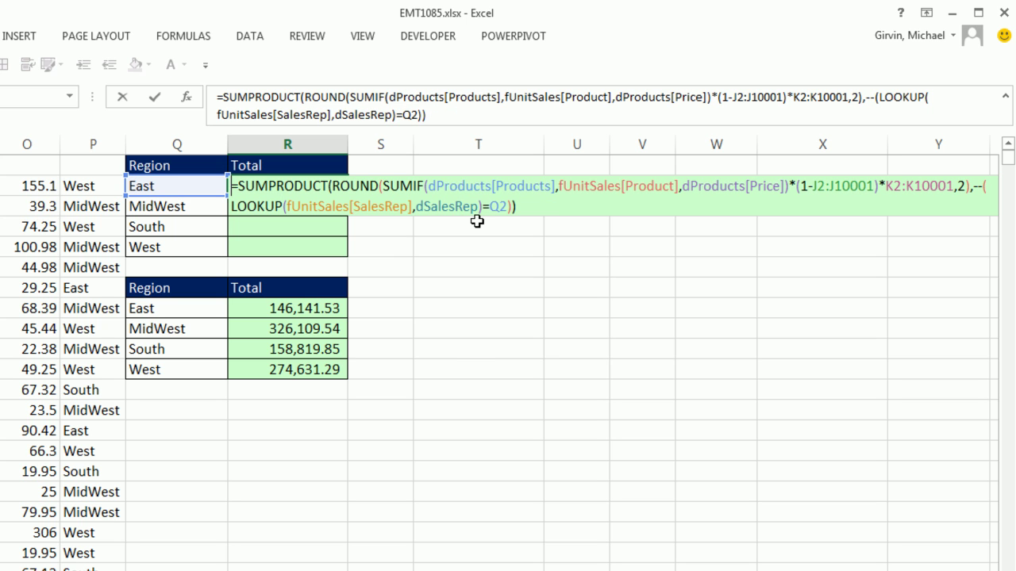
pyautogui.hotkey('ctrl', 'Return')
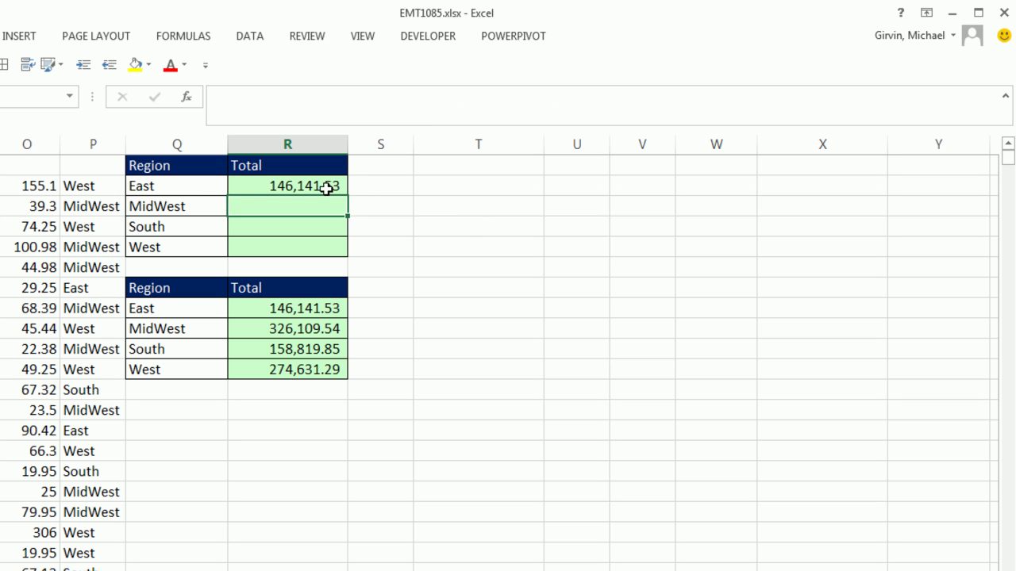
pyautogui.moveTo(350, 197); pyautogui.dragTo(347, 254)
pyautogui.doubleClick(320, 246)
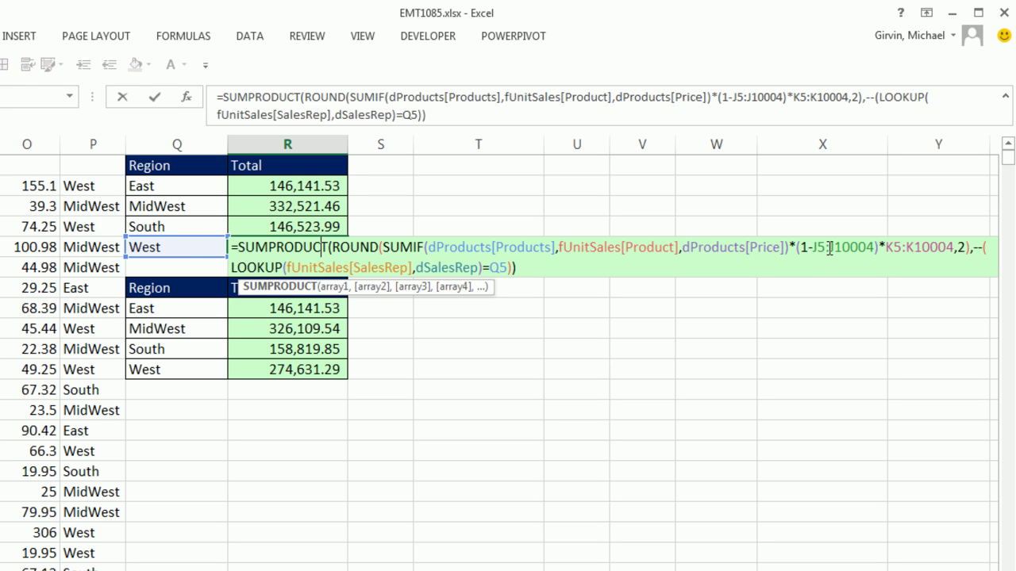
pyautogui.press('Escape')
# Replace J2:J10001 in the R2 formula with the table reference fUnitSales[Discount].
pyautogui.click(329, 186)
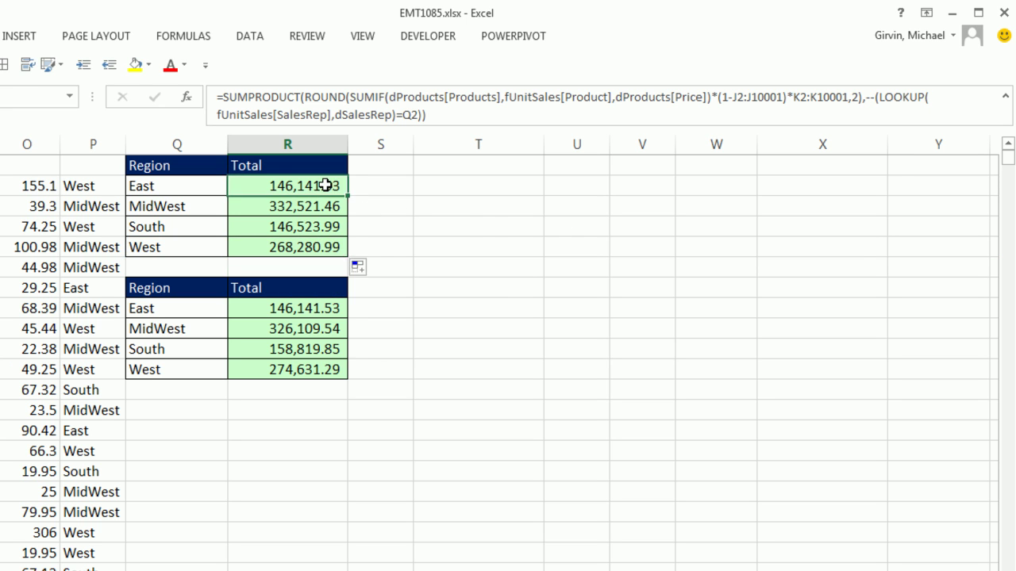
pyautogui.doubleClick(329, 185)
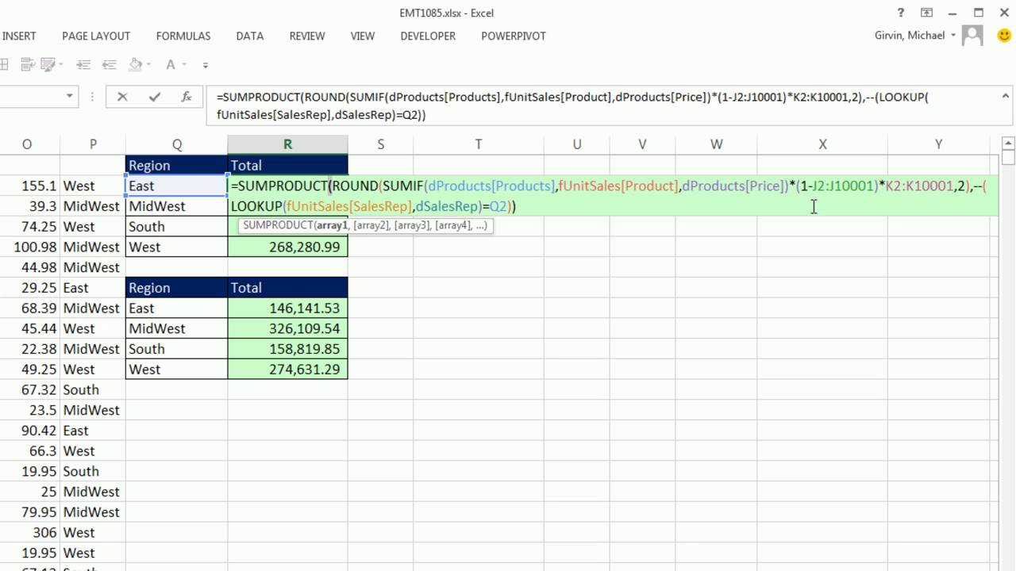
pyautogui.moveTo(815, 190); pyautogui.dragTo(874, 190)
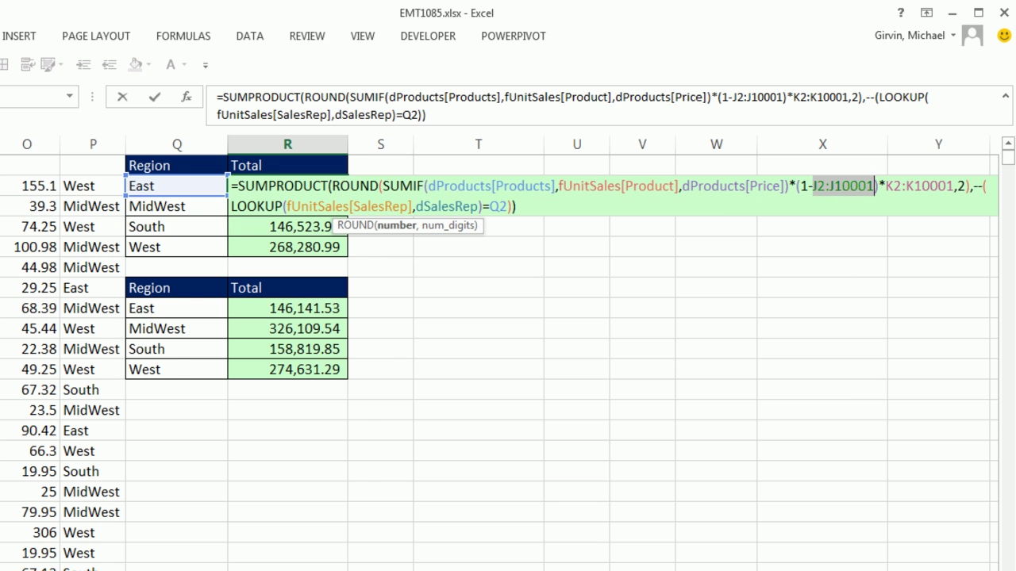
pyautogui.hscroll(-8, 678, 570)
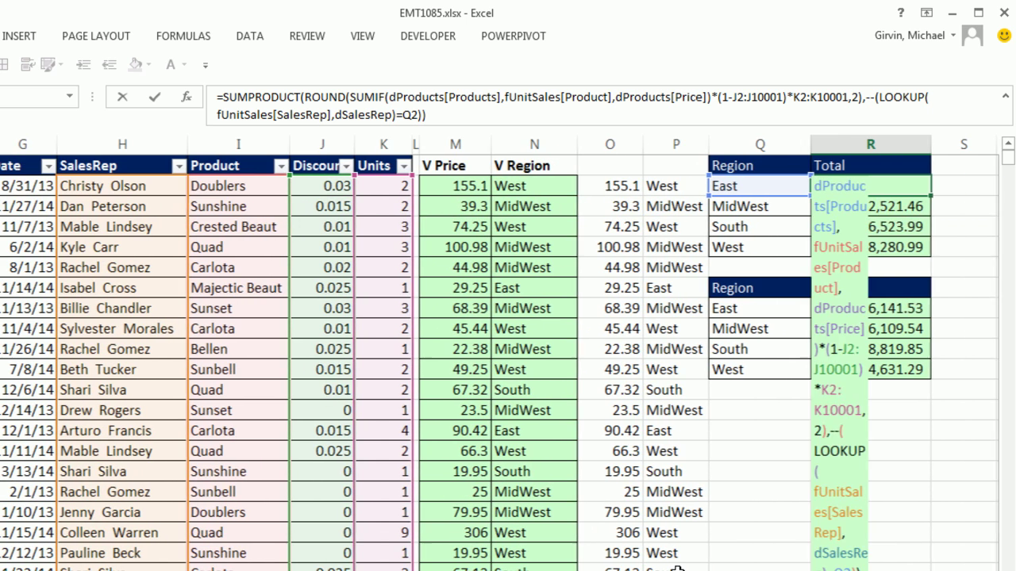
pyautogui.click(323, 186)
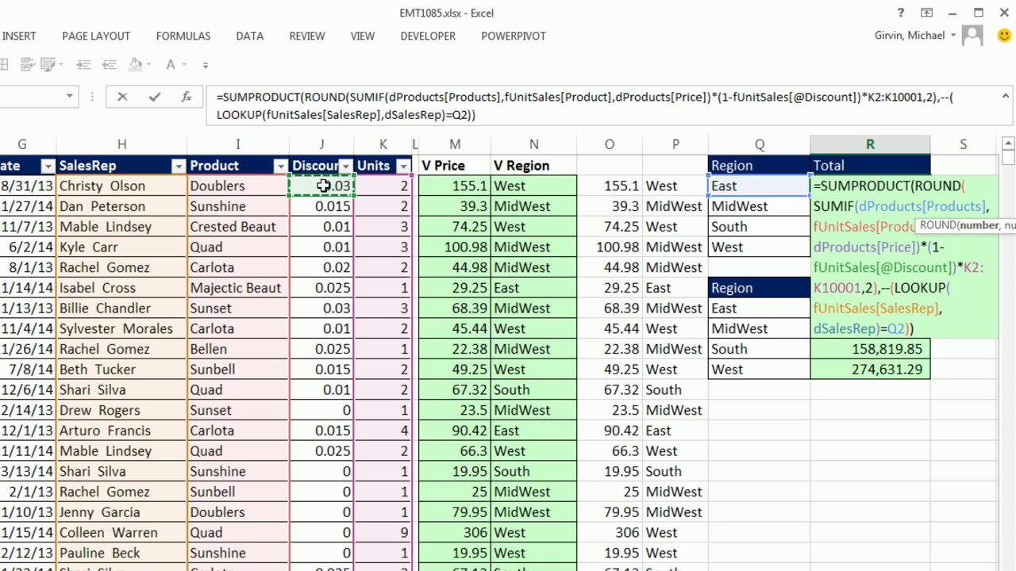
pyautogui.hotkey('ctrl', 'shift', 'Down')
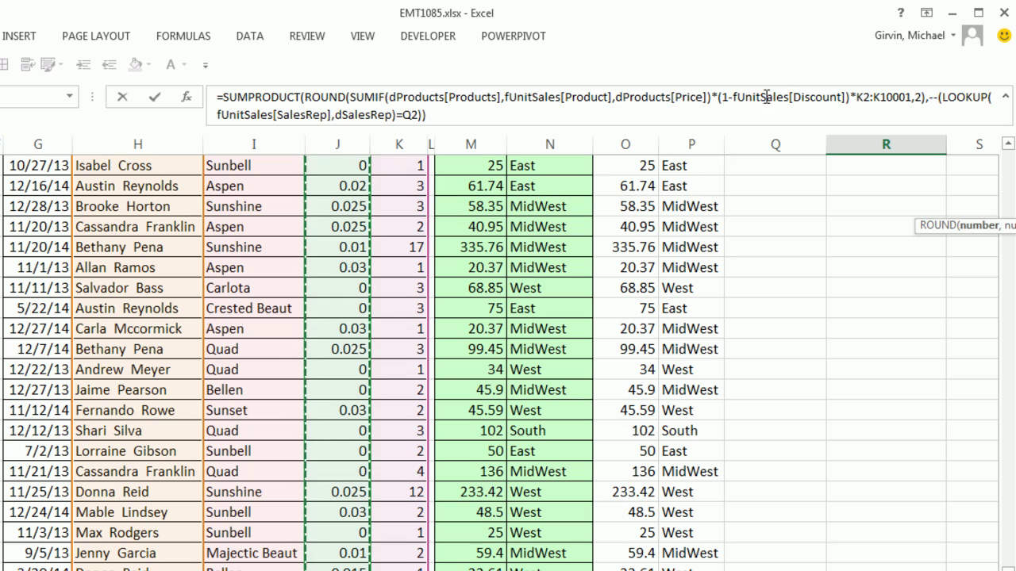
pyautogui.hotkey('ctrl', 'BackSpace')
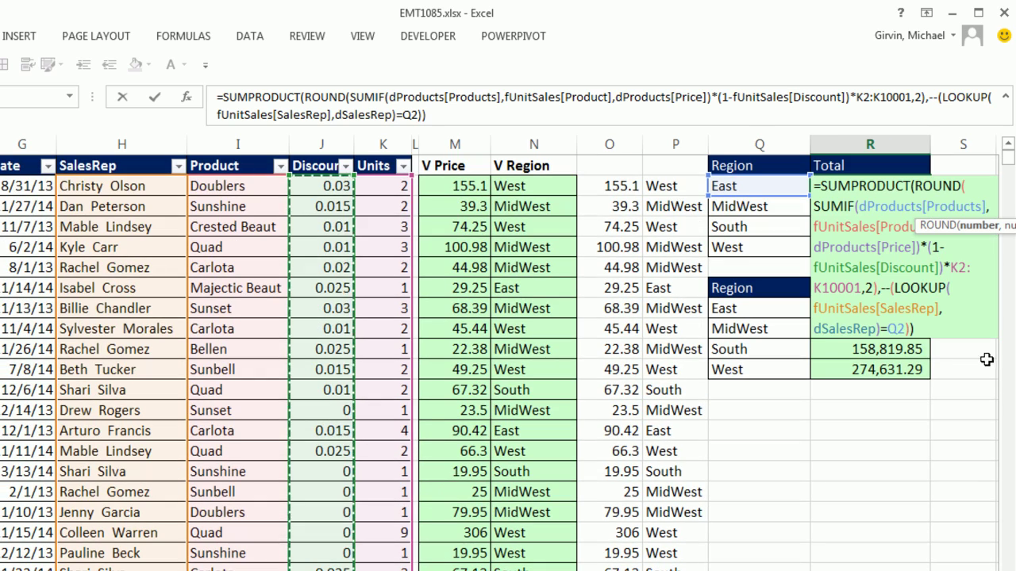
# Replace K2:K10001 in the R2 formula with fUnitSales[Units] and enter the formula.
pyautogui.hscroll(1, 499, 354)
pyautogui.hscroll(3, 677, 224)
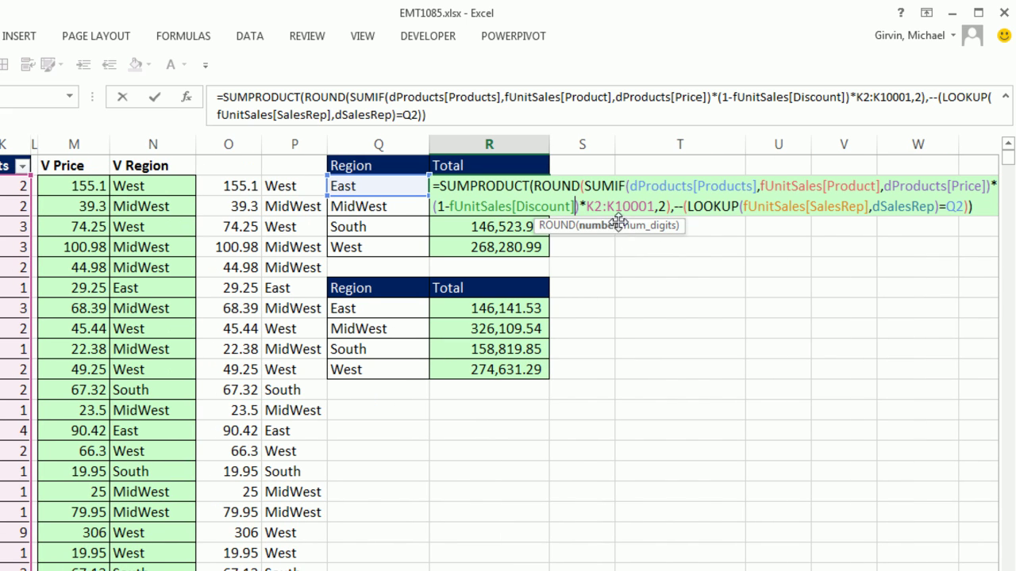
pyautogui.moveTo(588, 205); pyautogui.dragTo(654, 206)
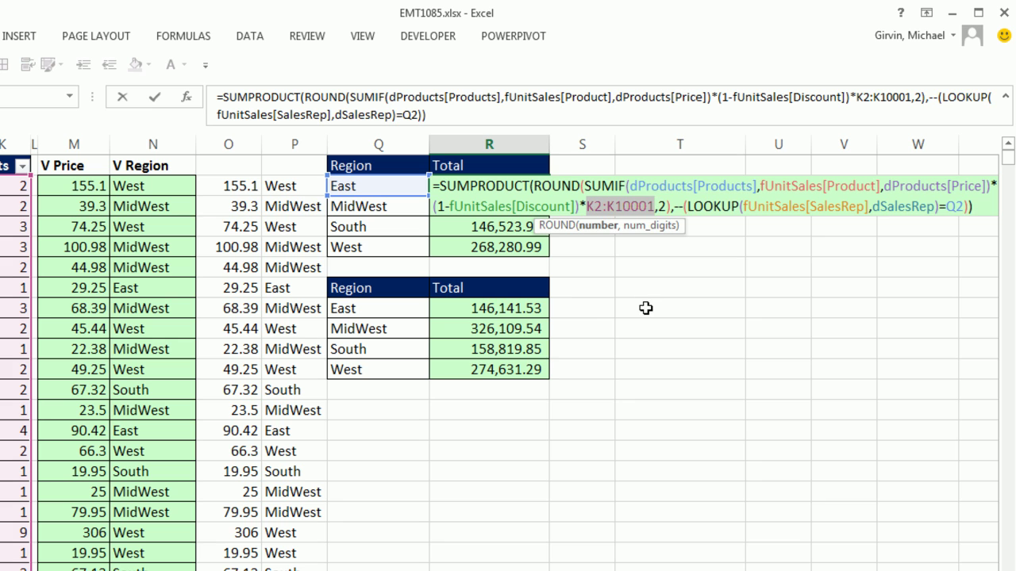
pyautogui.write('fu')
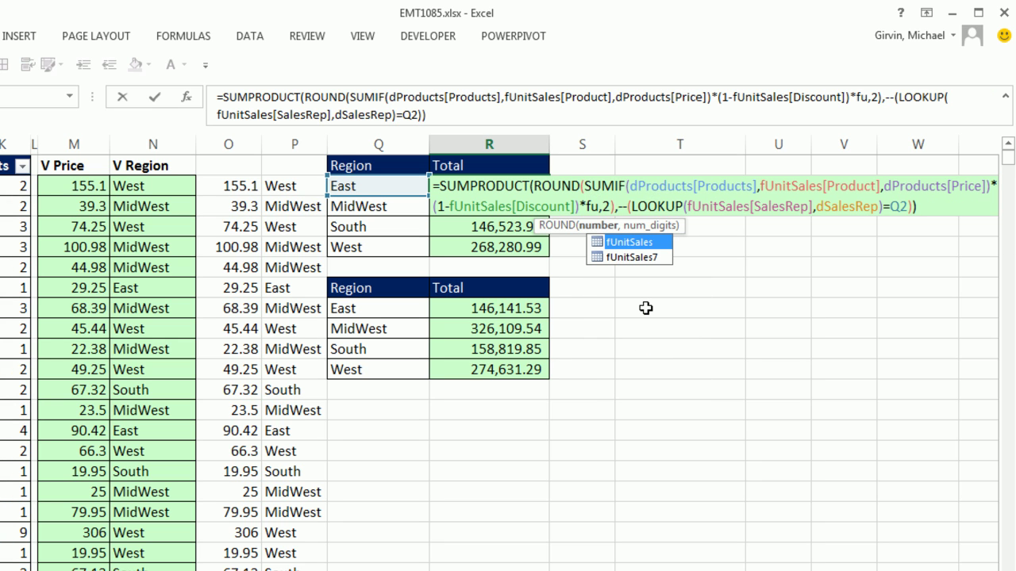
pyautogui.press('Tab')
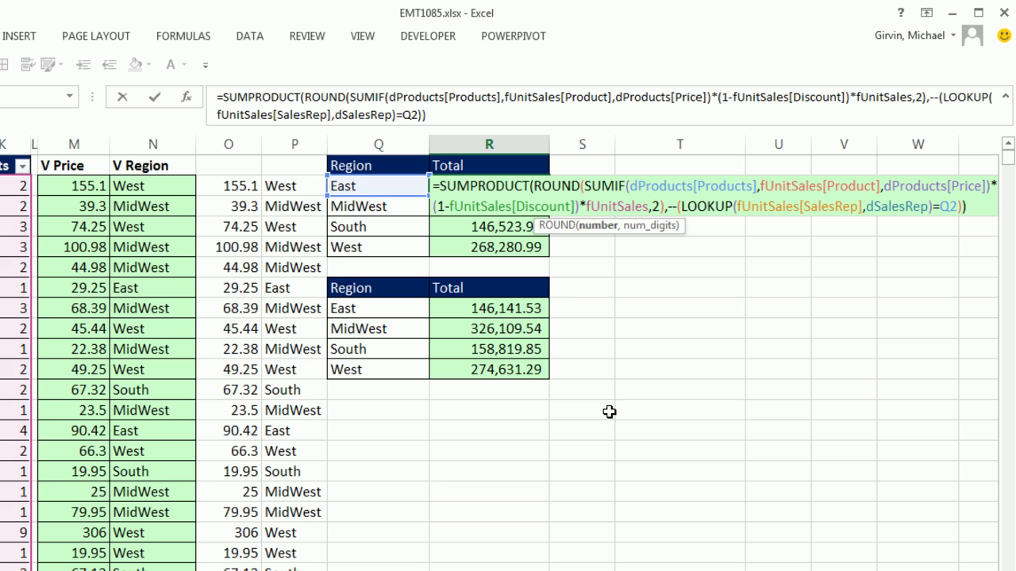
pyautogui.write('[')
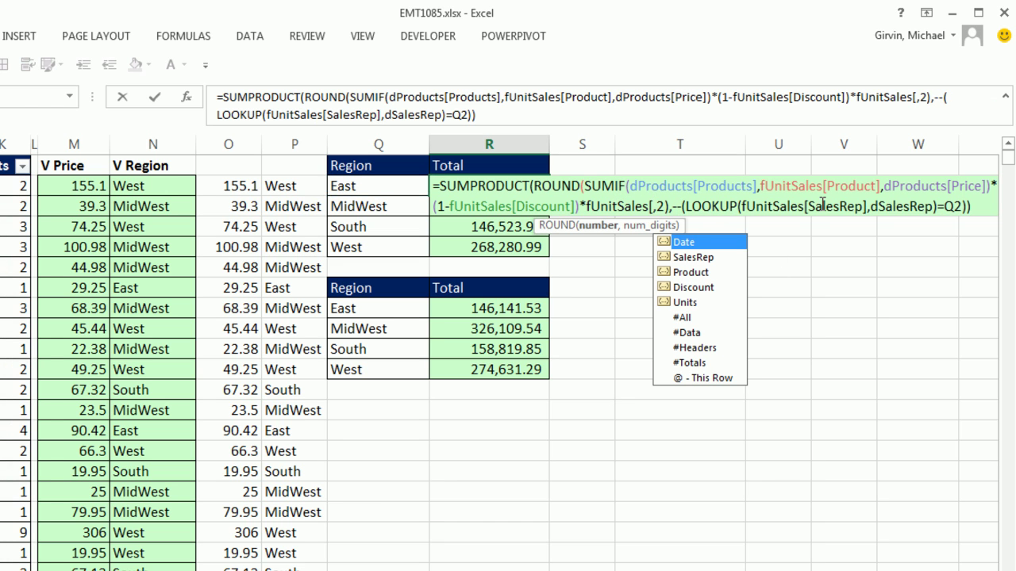
pyautogui.doubleClick(680, 304)
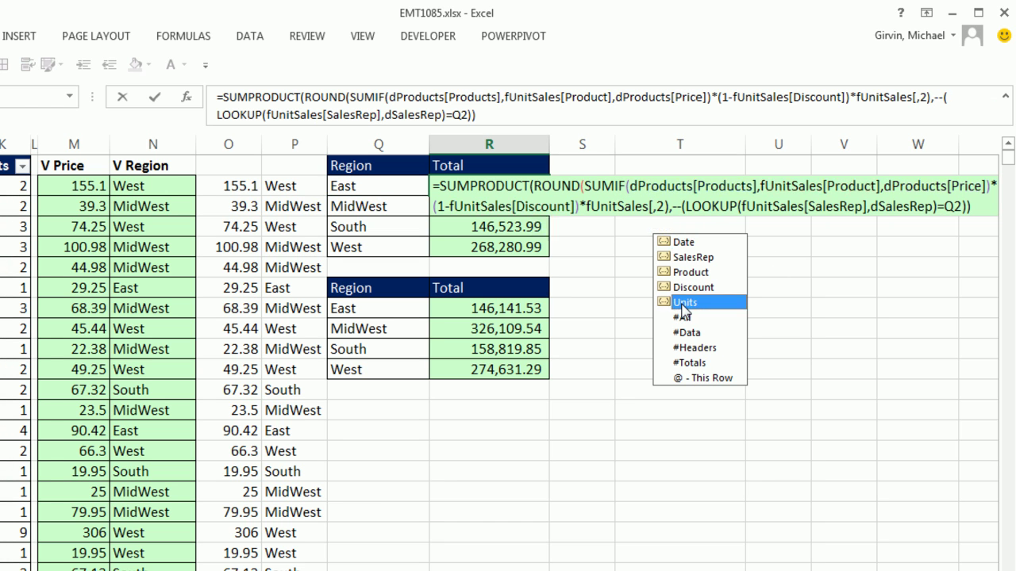
pyautogui.write(']')
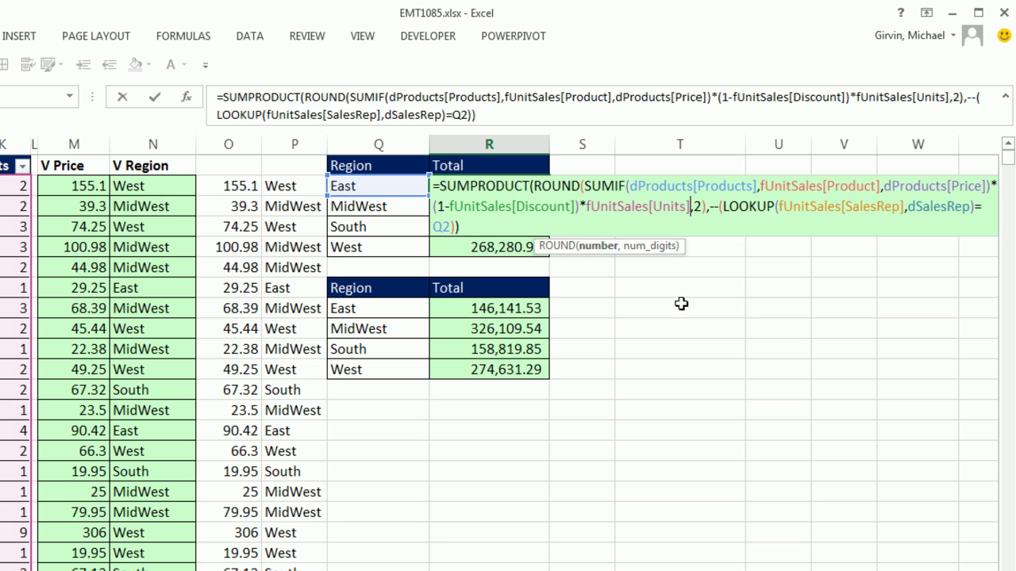
pyautogui.hotkey('ctrl', 'Return')
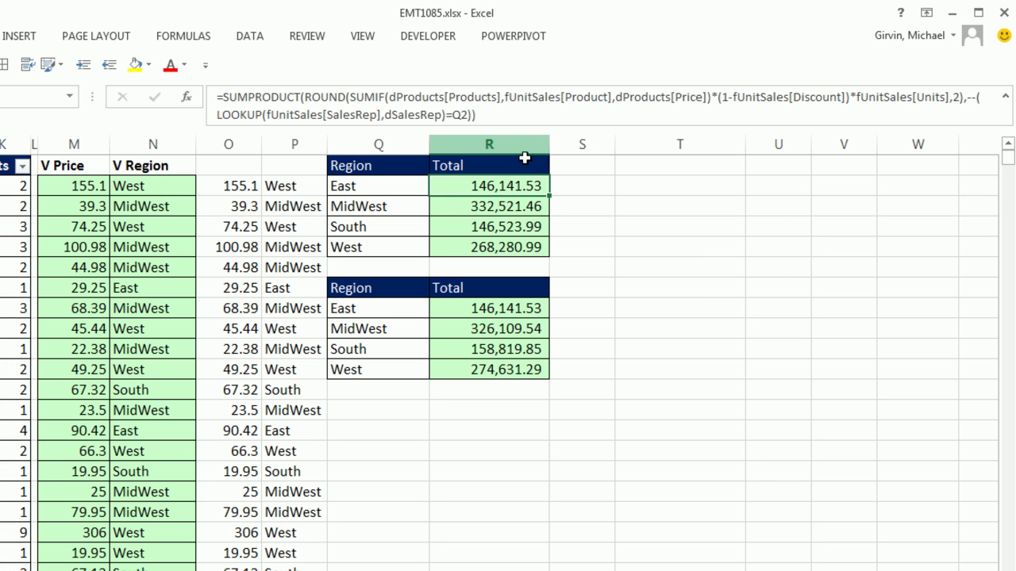
# Fill the R2 formula with its table references down to R5 and check the references in the last cell.
pyautogui.doubleClick(549, 195)
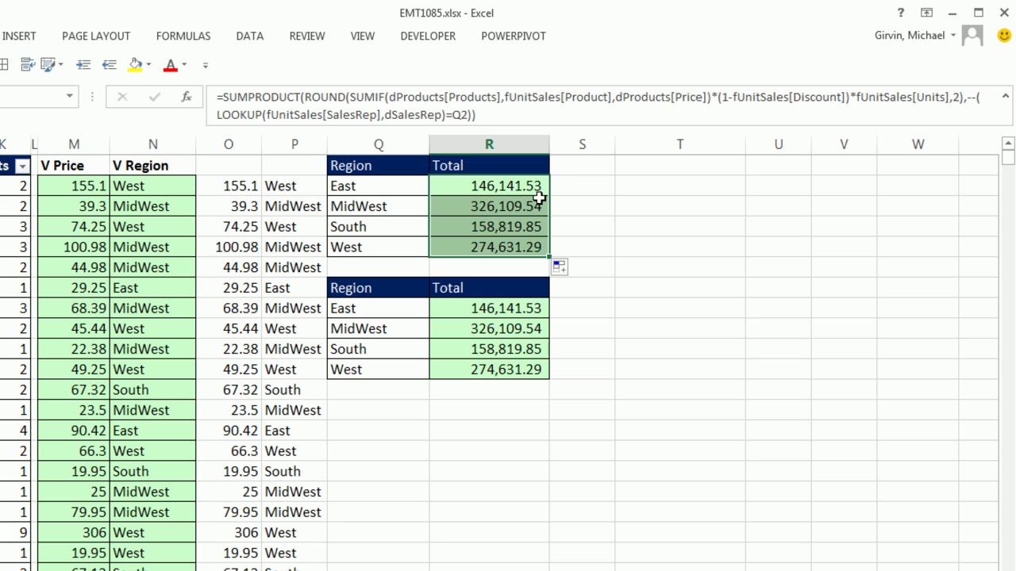
pyautogui.click(494, 248)
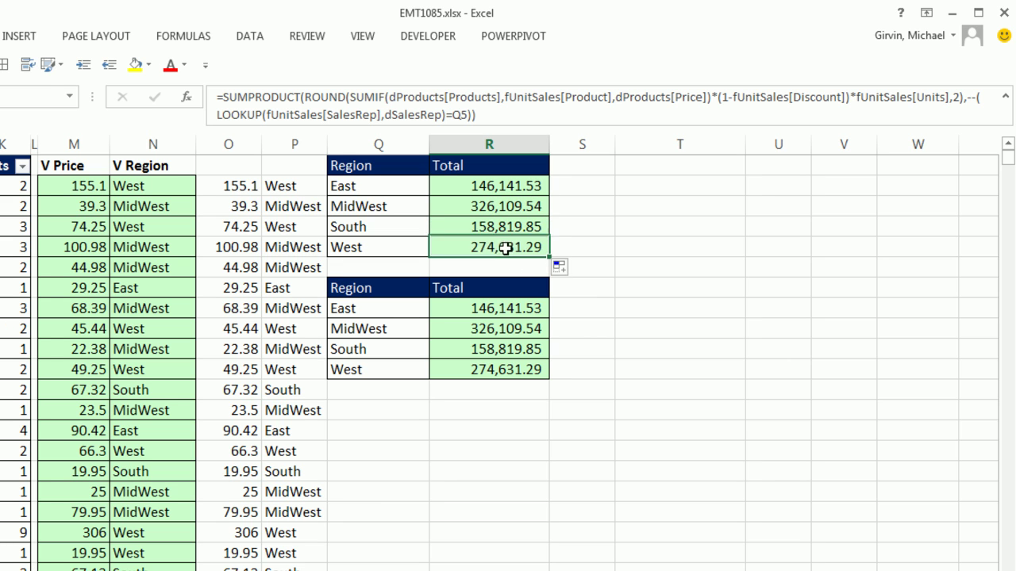
pyautogui.press('F2')
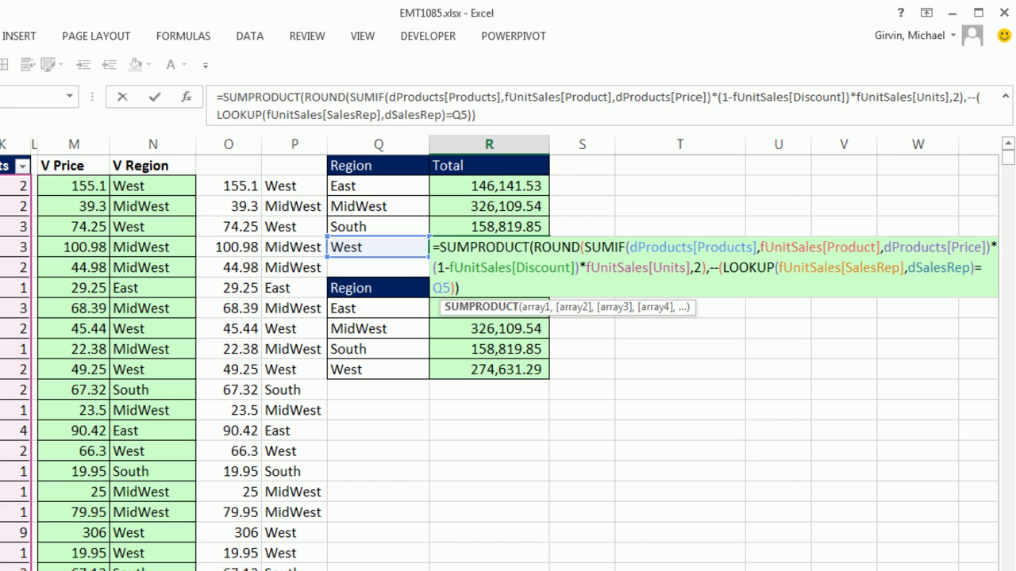
pyautogui.hotkey('ctrl', 'Return')
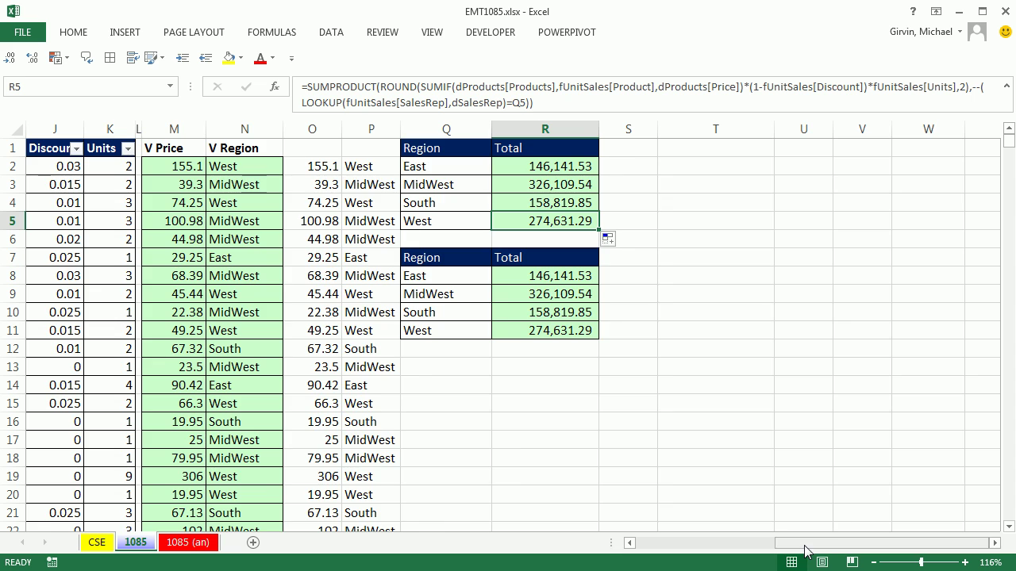
# Review the source tables, then examine the SUMIF and LOOKUP parts of the SUMPRODUCT formula in R2.
pyautogui.moveTo(804, 550); pyautogui.dragTo(637, 542)
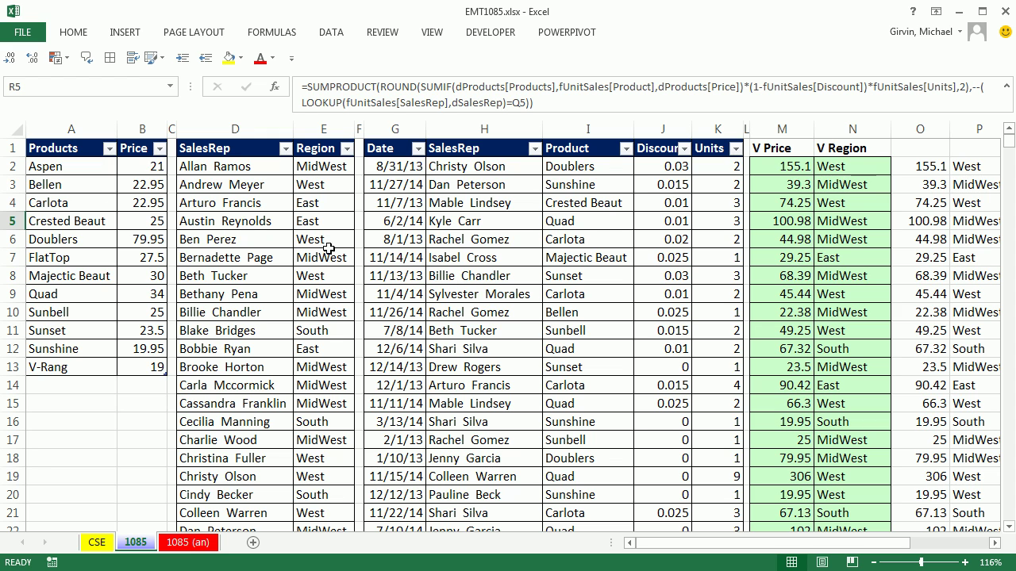
pyautogui.moveTo(996, 544); pyautogui.dragTo(996, 545)
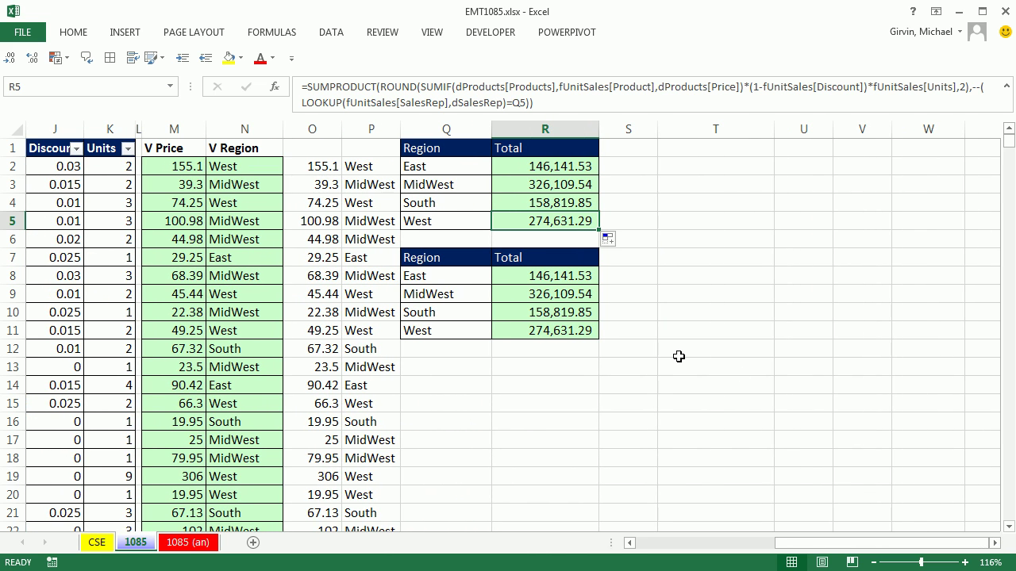
pyautogui.doubleClick(533, 165)
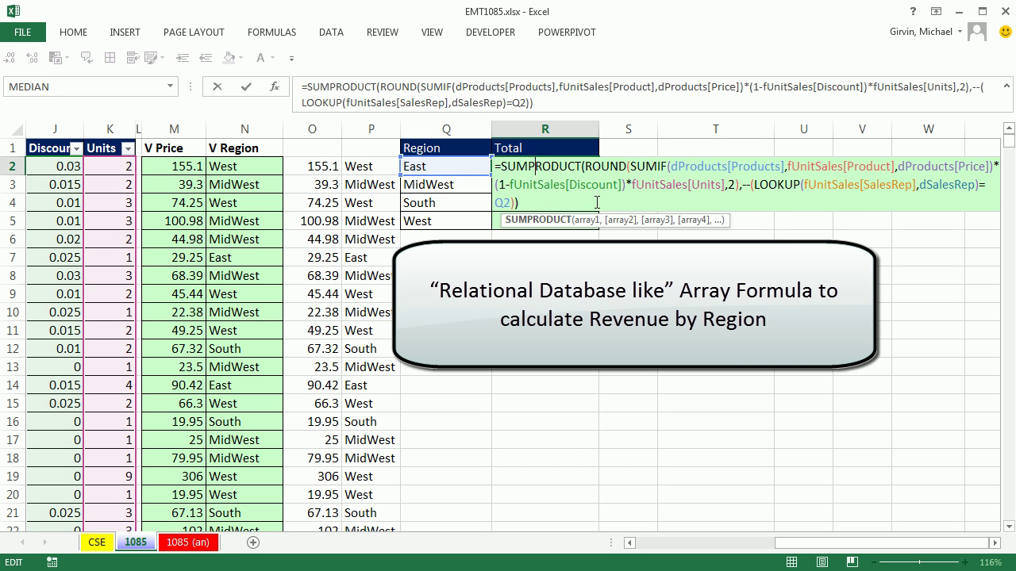
pyautogui.click(637, 166)
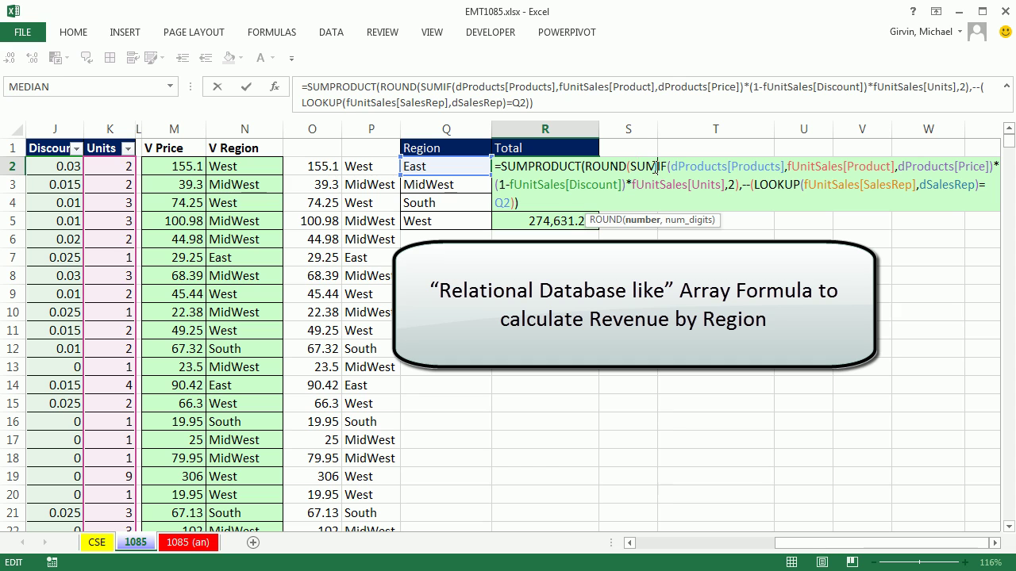
pyautogui.click(772, 185)
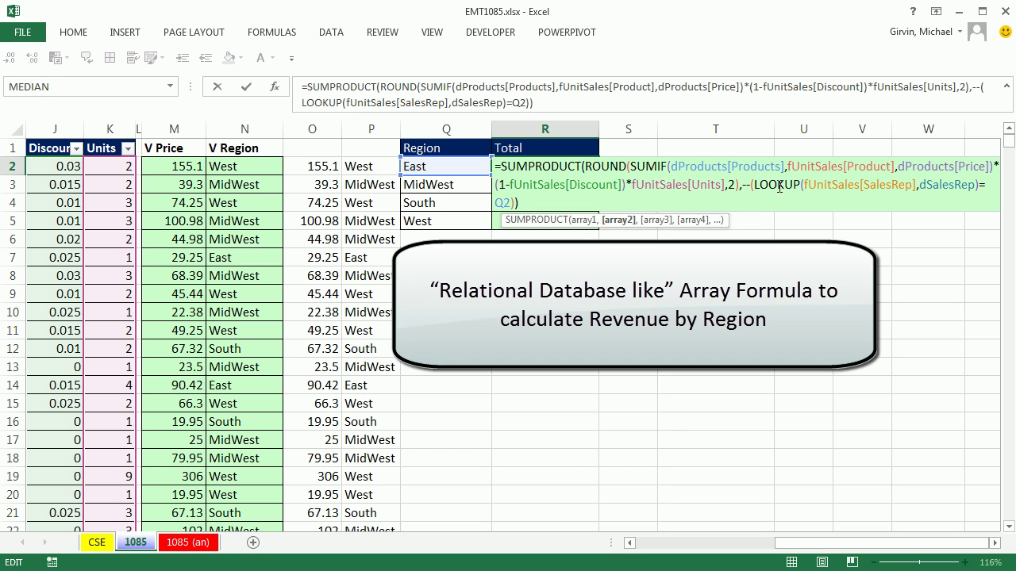